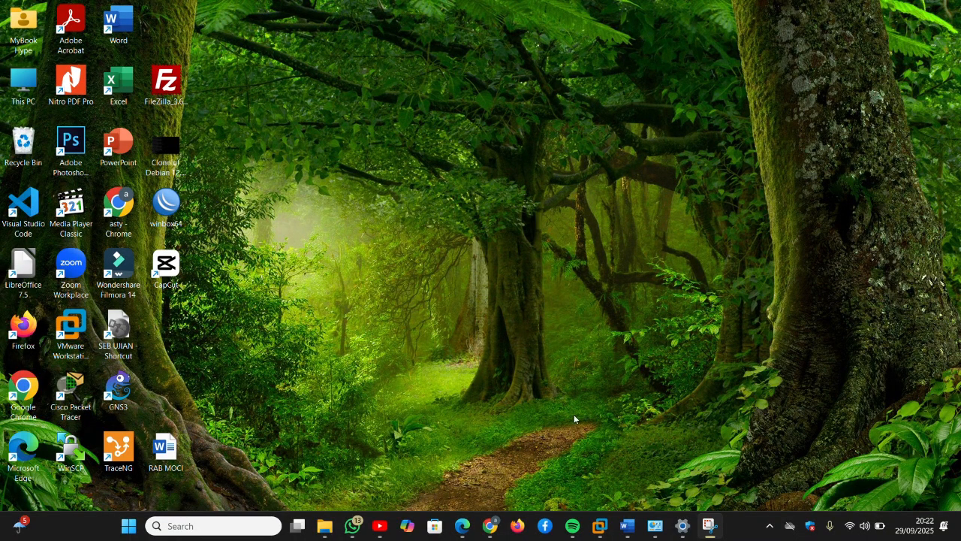
Step: Bring up VMware Workstation from the taskbar on the LATHAN VM's root console
{"action": "left_click", "coordinate": [600, 526]}
{"action": "left_click", "coordinate": [599, 526]}
{"action": "mouse_move", "coordinate": [600, 525]}
{"action": "left_click", "coordinate": [597, 443]}
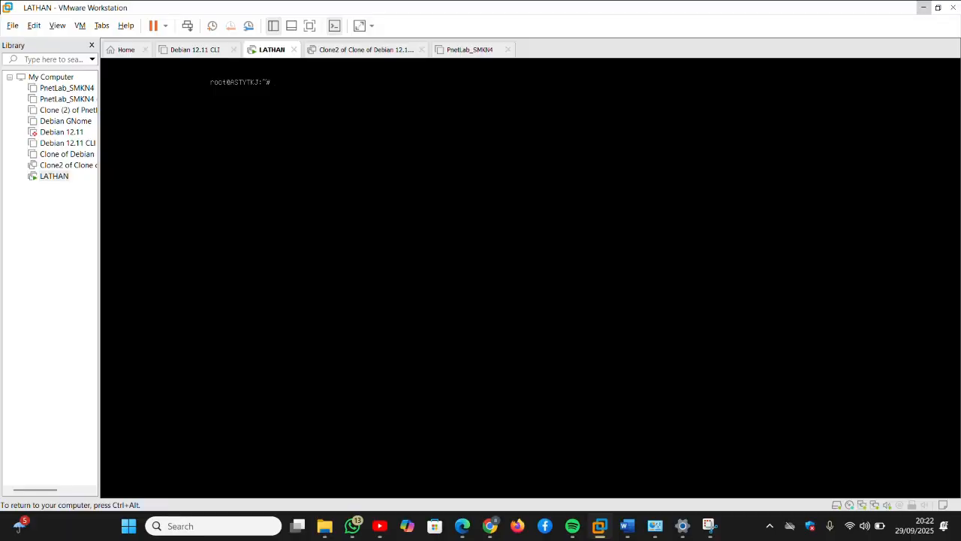
Step: Send keyboard input to the LATHAN VM and list its network addresses with ip a
{"action": "key", "text": "ctrl+alt"}
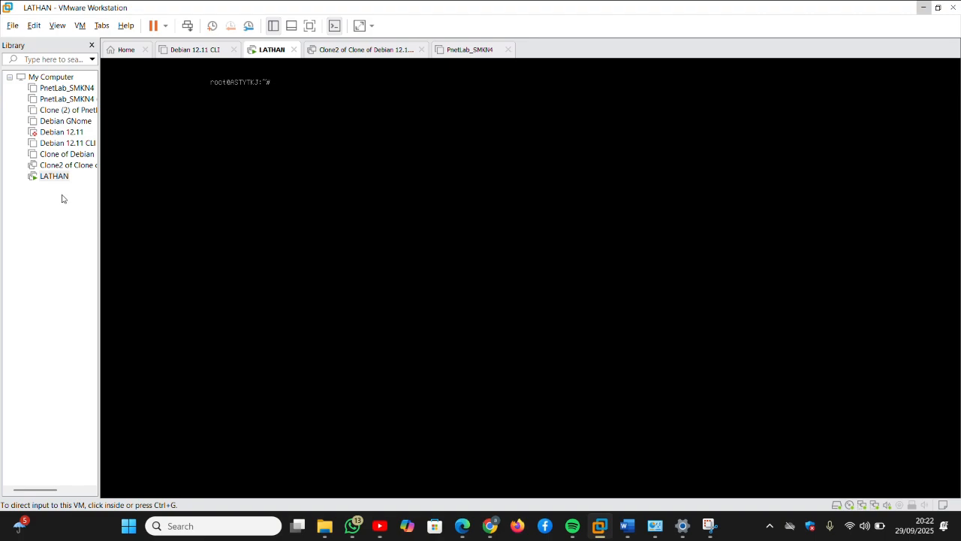
{"action": "key", "text": "ctrl+g"}
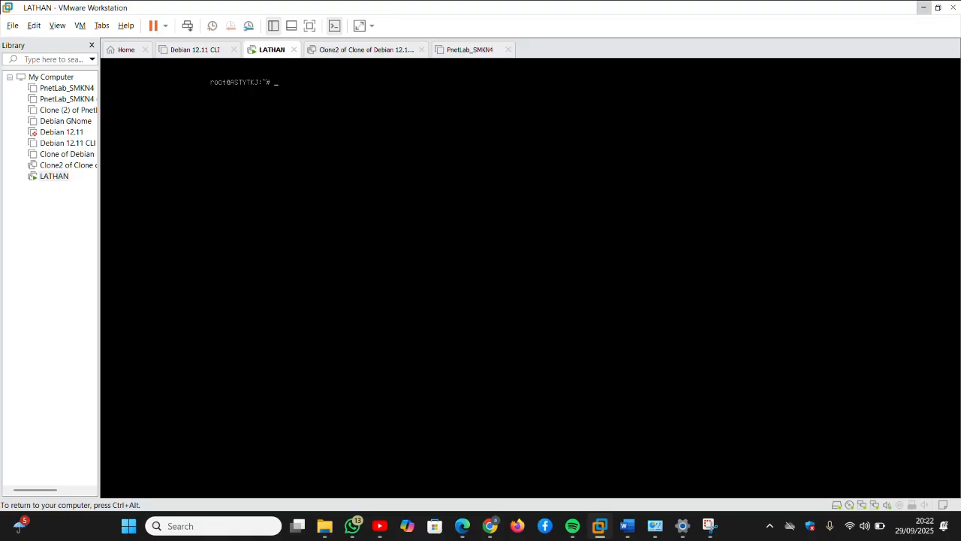
{"action": "type", "text": "ip a"}
{"action": "key", "text": "Return"}
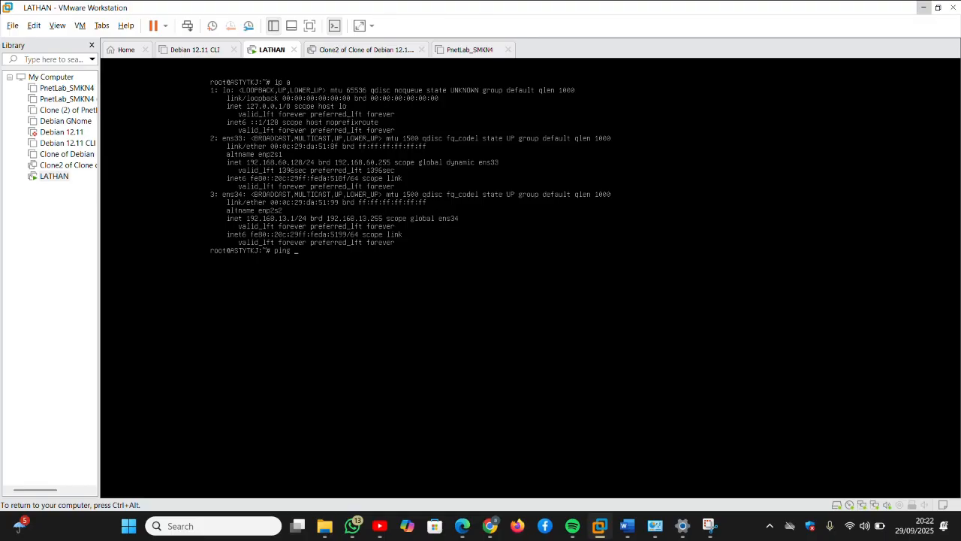
Step: Ping 8.8.8.8 with 0% packet loss, then start the nano /etc/apt/sources.list command
{"action": "type", "text": "8.8.8.8"}
{"action": "key", "text": "Return"}
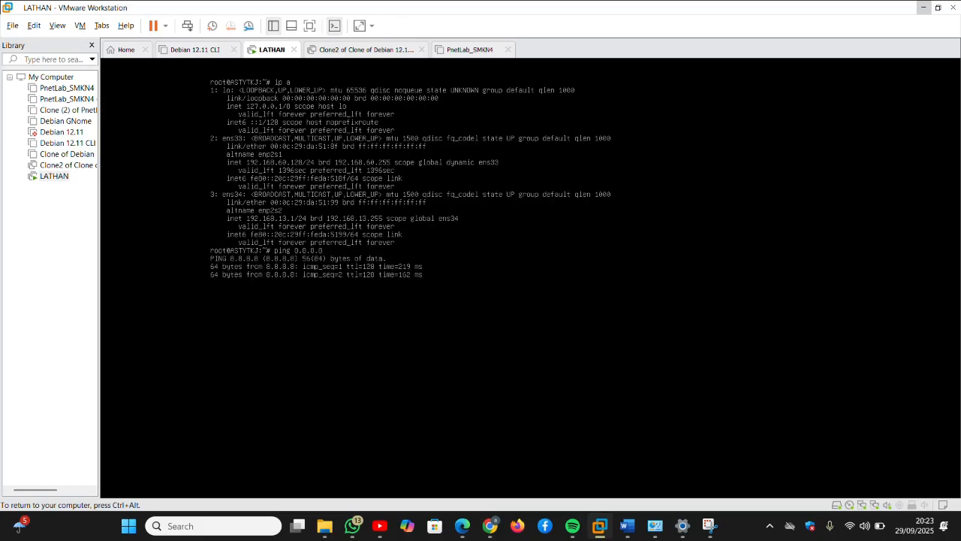
{"action": "key", "text": "ctrl+c"}
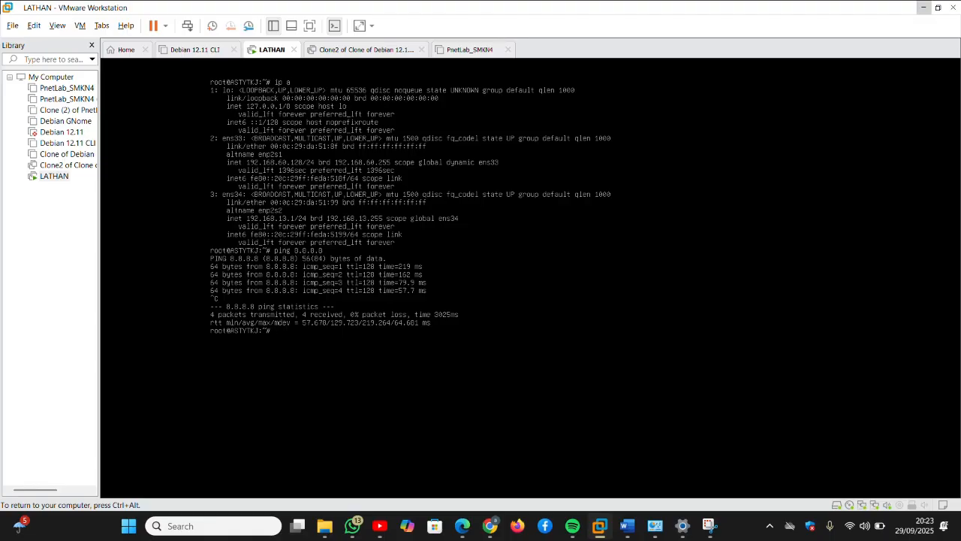
{"action": "type", "text": "nano /etc/apt/sourc"}
Step: Complete the path and open /etc/apt/sources.list in nano, then release input to Windows
{"action": "key", "text": "Tab"}
{"action": "key", "text": "Return"}
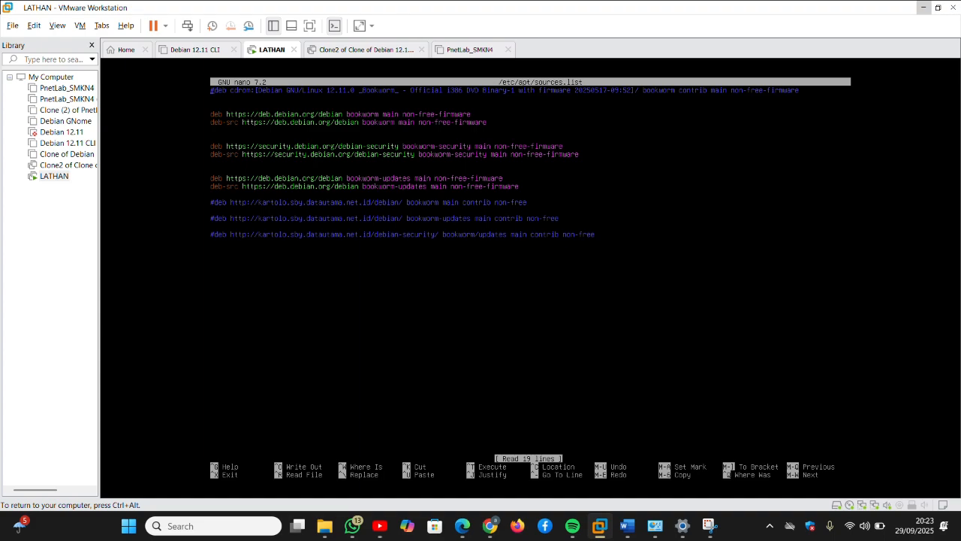
{"action": "key", "text": "ctrl+alt"}
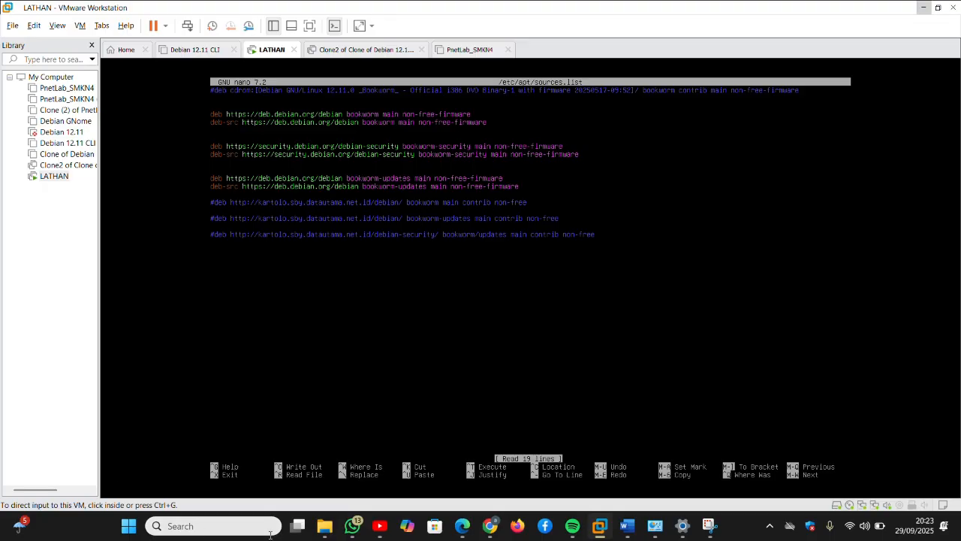
{"action": "mouse_move", "coordinate": [494, 529]}
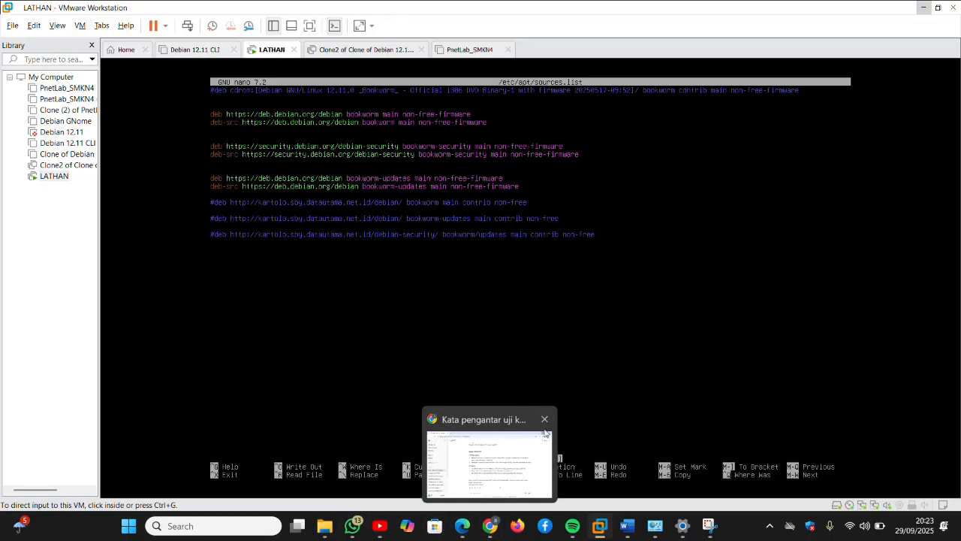
Step: Launch Chrome maximized and search Google for 'repository debian 12.11'
{"action": "left_click", "coordinate": [491, 527]}
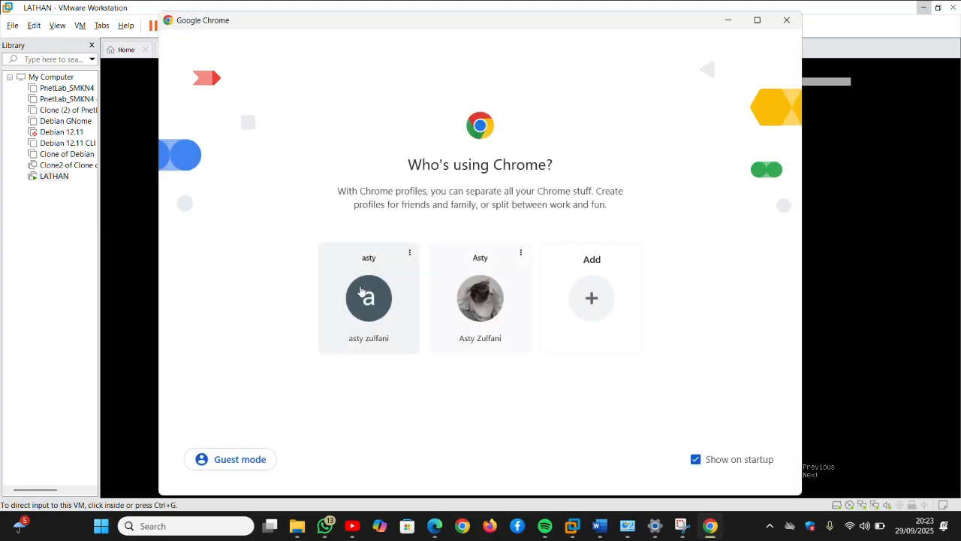
{"action": "left_click", "coordinate": [361, 296]}
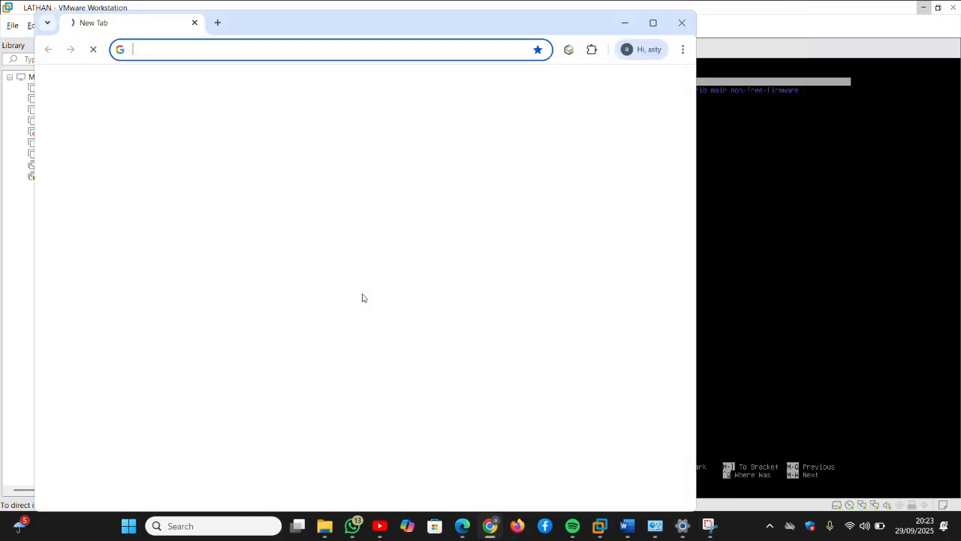
{"action": "left_click", "coordinate": [653, 23]}
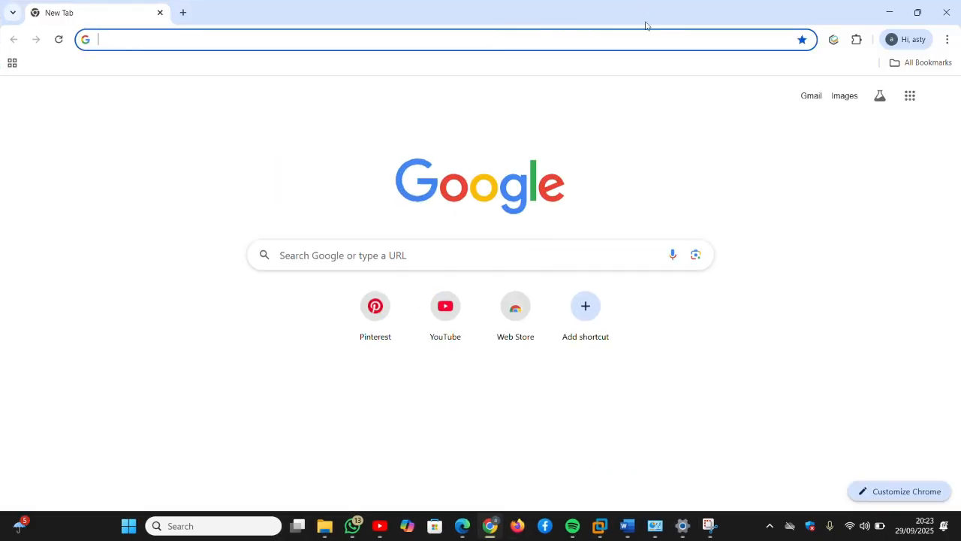
{"action": "left_click", "coordinate": [397, 256]}
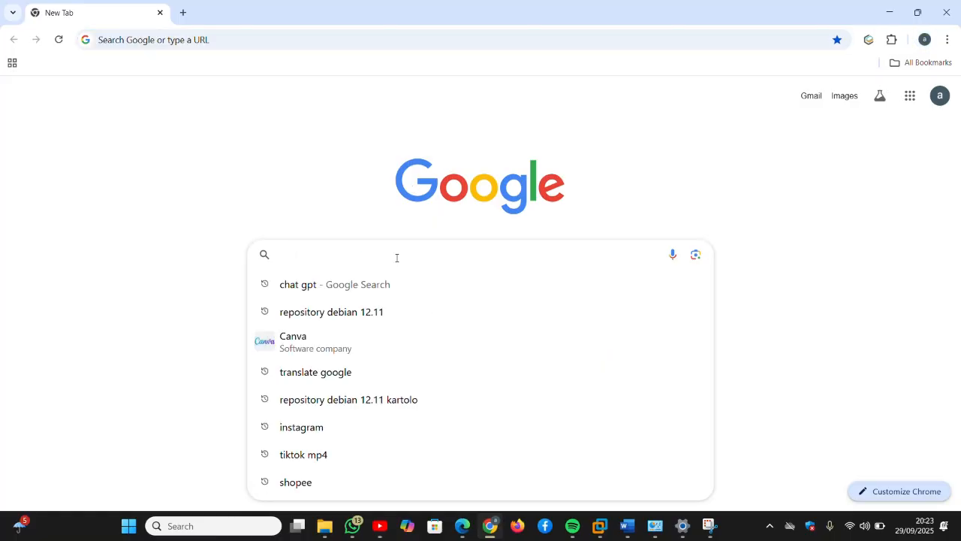
{"action": "type", "text": "repos"}
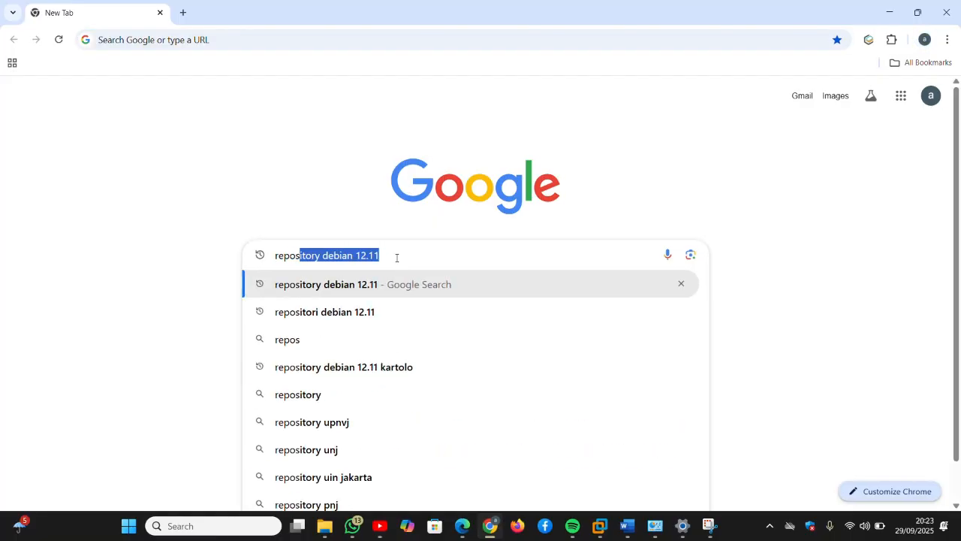
{"action": "left_click", "coordinate": [376, 296]}
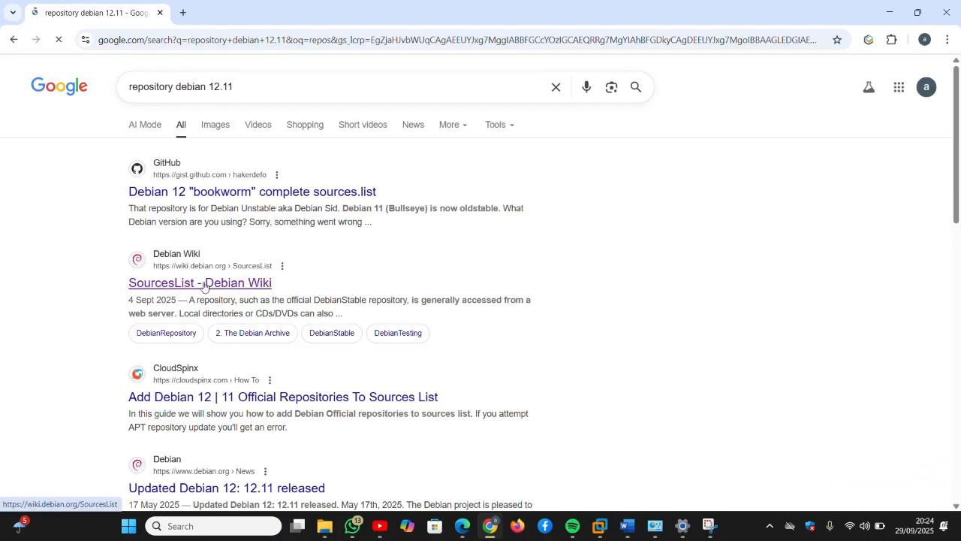
Step: Open the Debian Wiki SourcesList page and locate its example bookworm repository lines
{"action": "left_click", "coordinate": [203, 283]}
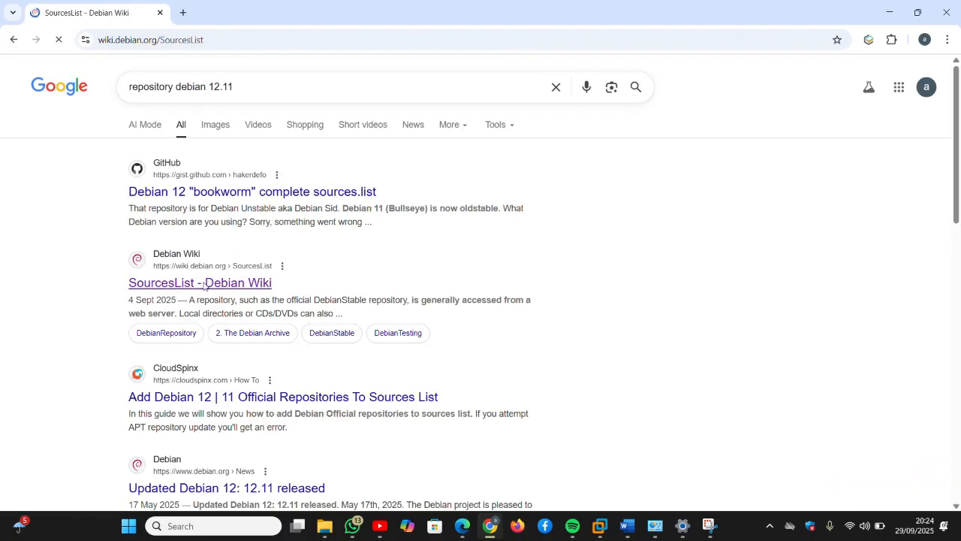
{"action": "scroll", "coordinate": [204, 286], "scroll_direction": "down", "scroll_amount": 20}
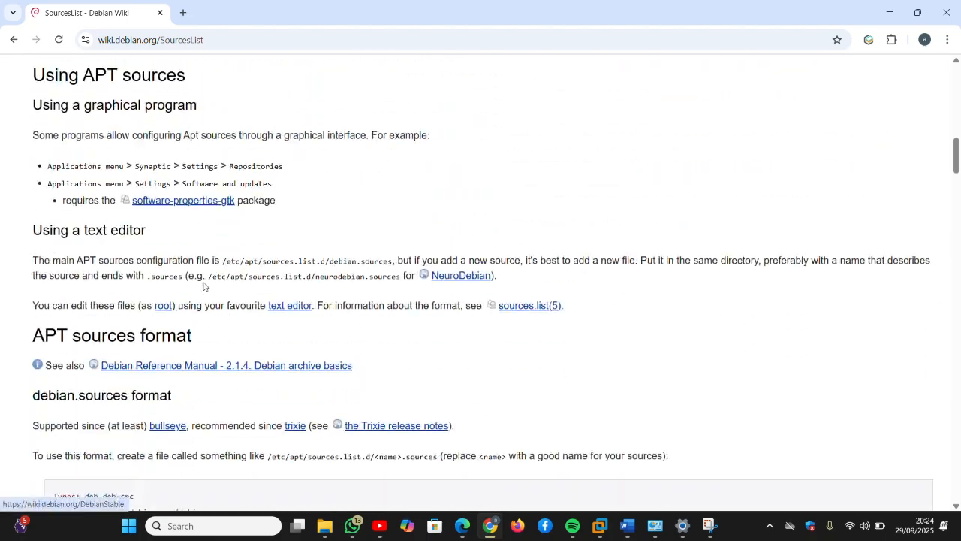
{"action": "scroll", "coordinate": [204, 286], "scroll_direction": "down", "scroll_amount": 4}
{"action": "scroll", "coordinate": [204, 285], "scroll_direction": "up", "scroll_amount": 3}
{"action": "scroll", "coordinate": [203, 286], "scroll_direction": "down", "scroll_amount": 9}
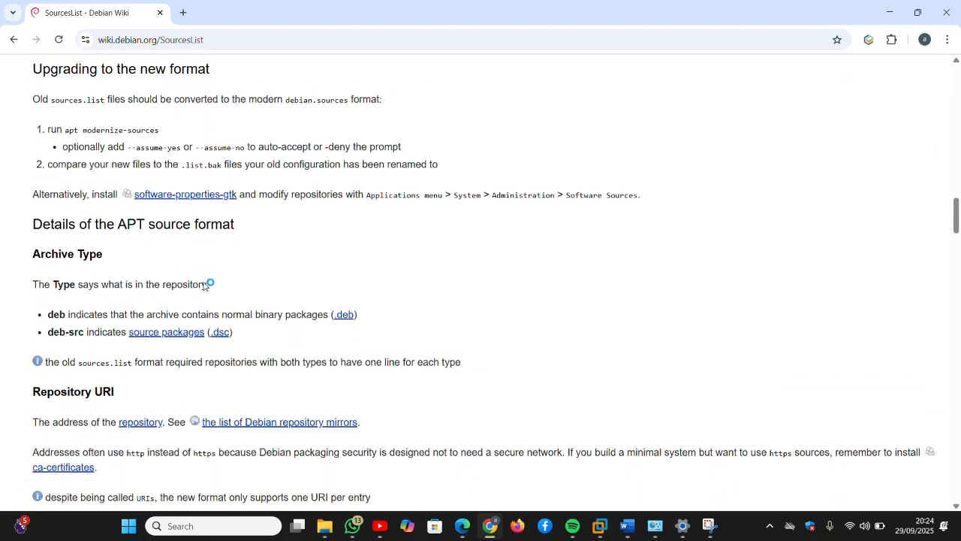
{"action": "scroll", "coordinate": [203, 285], "scroll_direction": "down", "scroll_amount": 15}
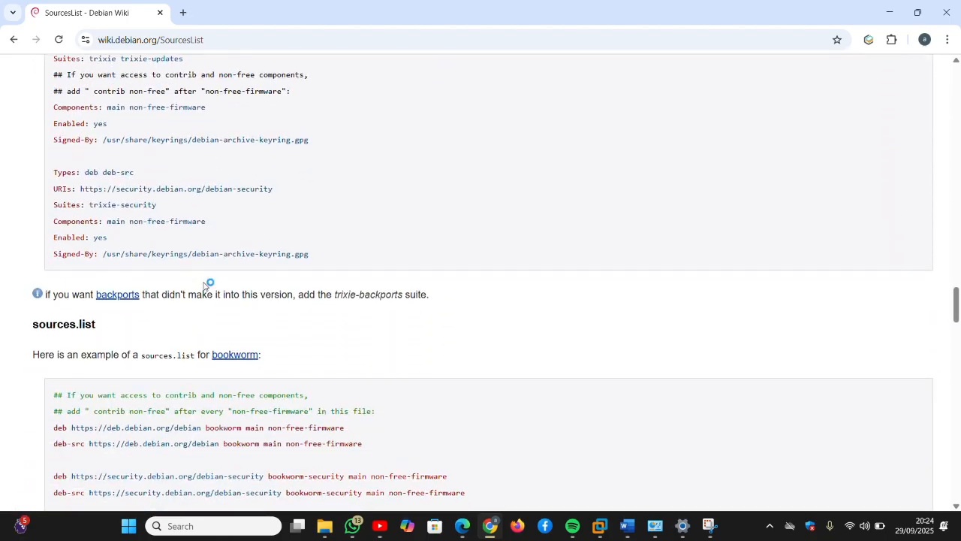
{"action": "scroll", "coordinate": [208, 284], "scroll_direction": "up", "scroll_amount": 1}
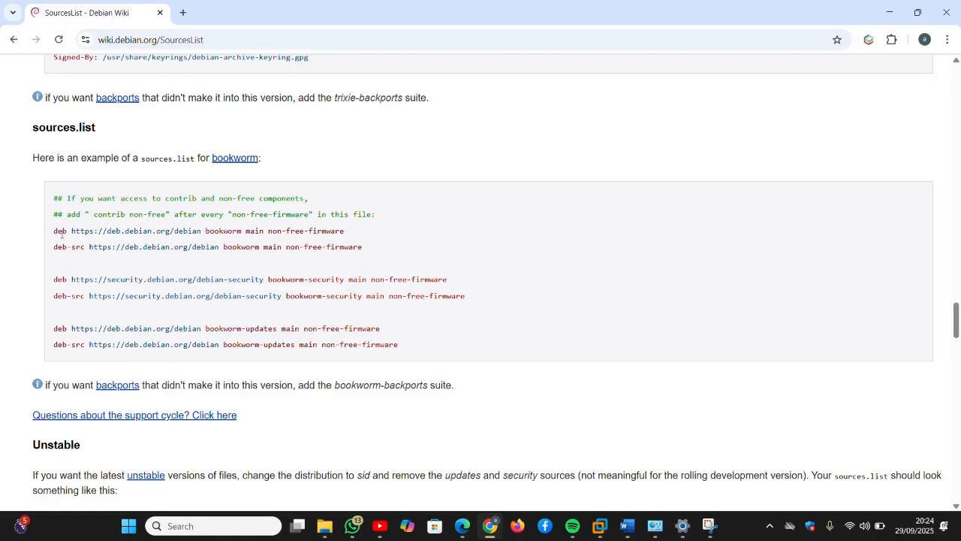
{"action": "left_click_drag", "start_coordinate": [55, 233], "coordinate": [404, 345]}
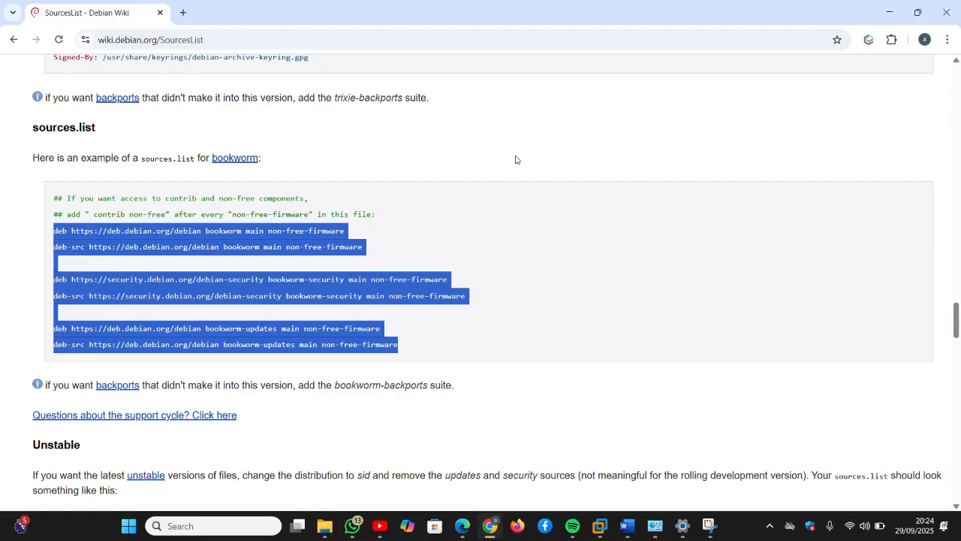
{"action": "left_click", "coordinate": [396, 300]}
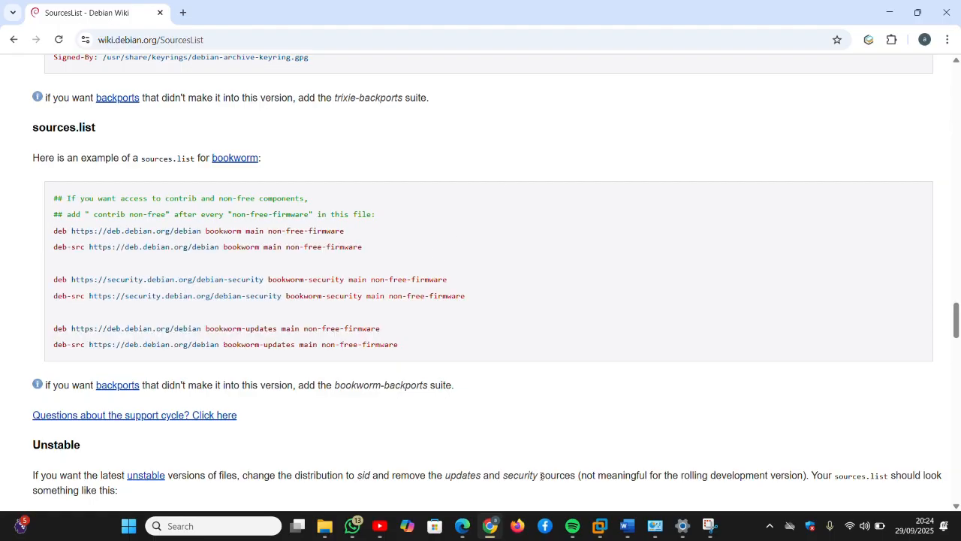
Step: Return to the LATHAN console and exit nano back to the root shell prompt
{"action": "left_click", "coordinate": [600, 525]}
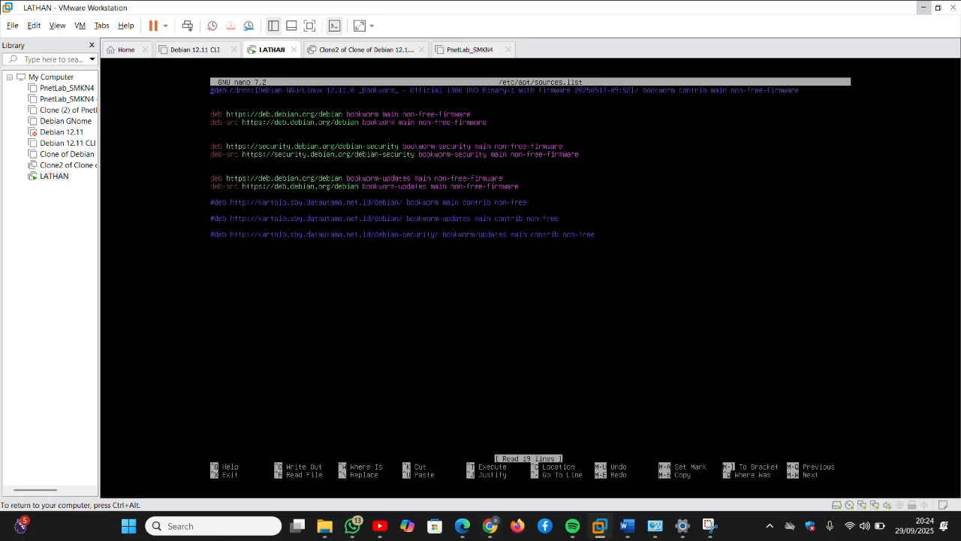
{"action": "key", "text": "ctrl+alt"}
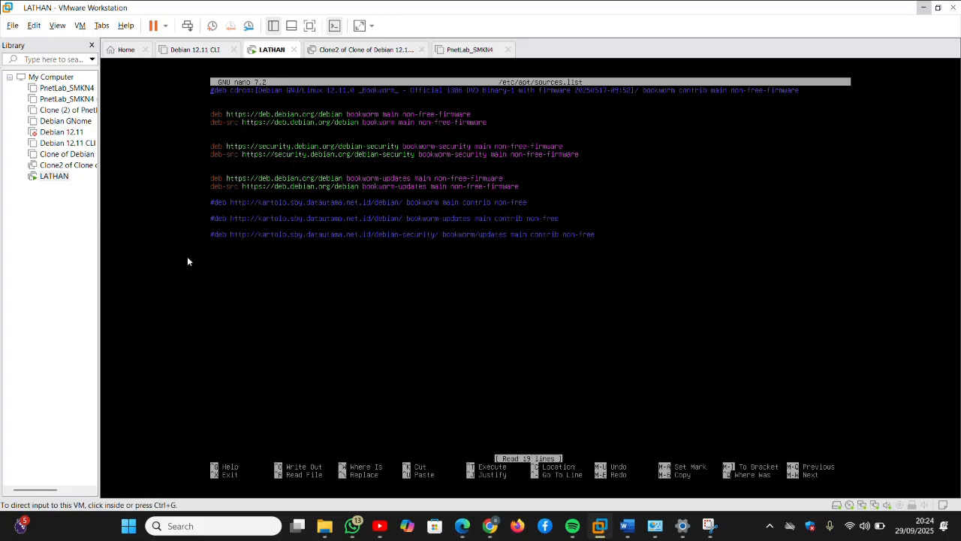
{"action": "left_click", "coordinate": [210, 211]}
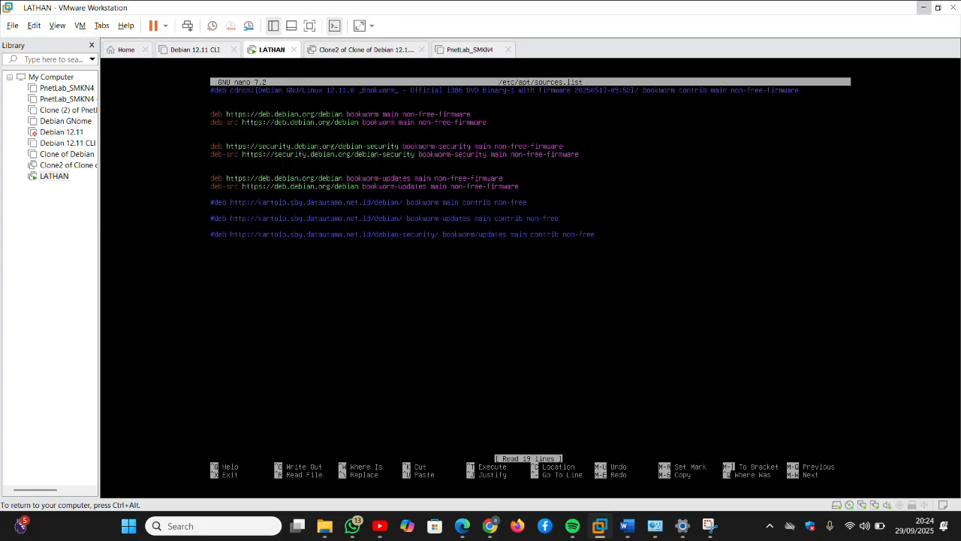
{"action": "key", "text": "ctrl+x"}
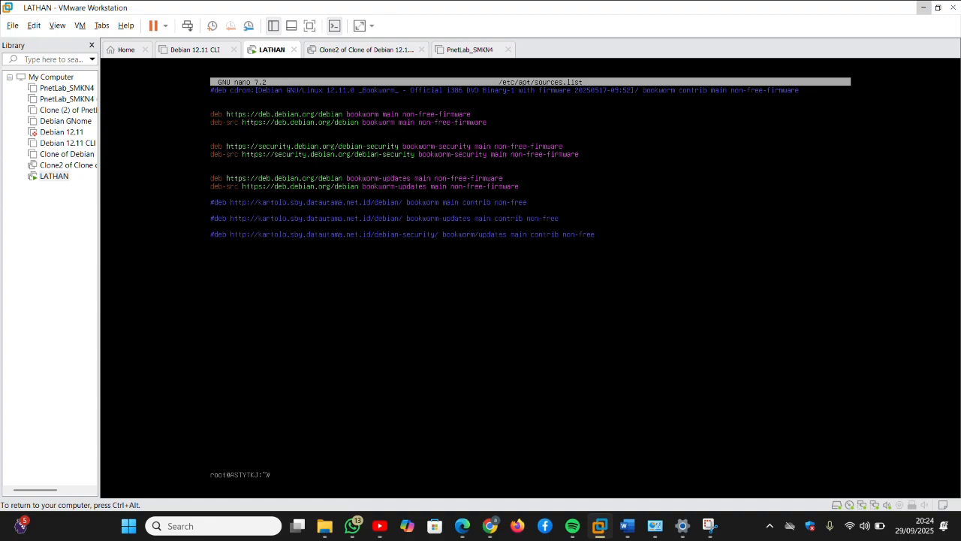
Step: Run apt update, fetching 25.2 MB and reporting 55 upgradable packages
{"action": "type", "text": "apt update"}
{"action": "key", "text": "Return"}
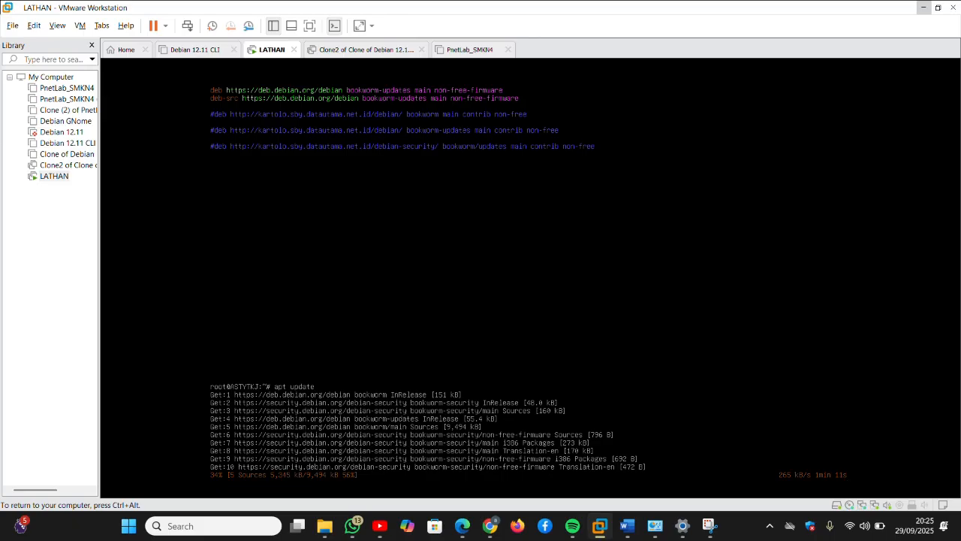
{"action": "key", "text": "ctrl+alt"}
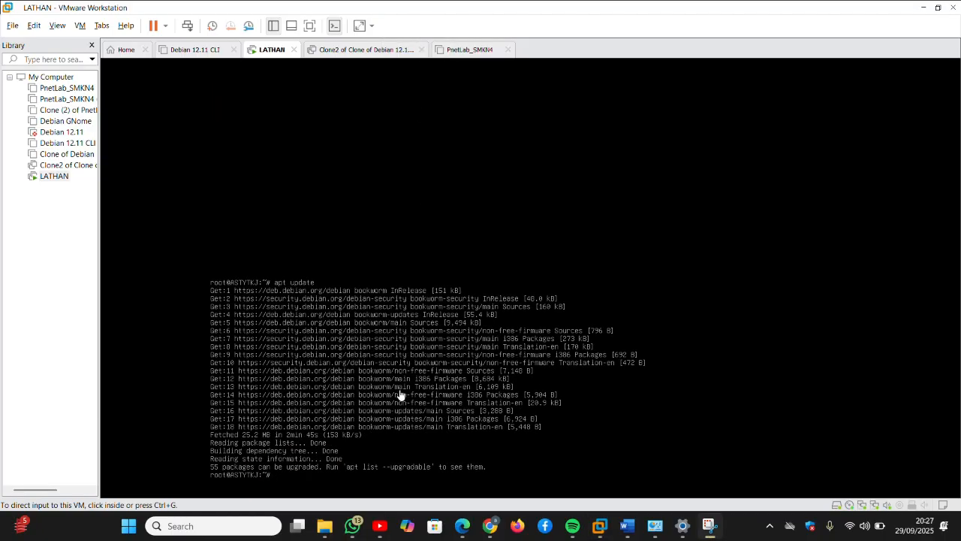
{"action": "left_click", "coordinate": [357, 452]}
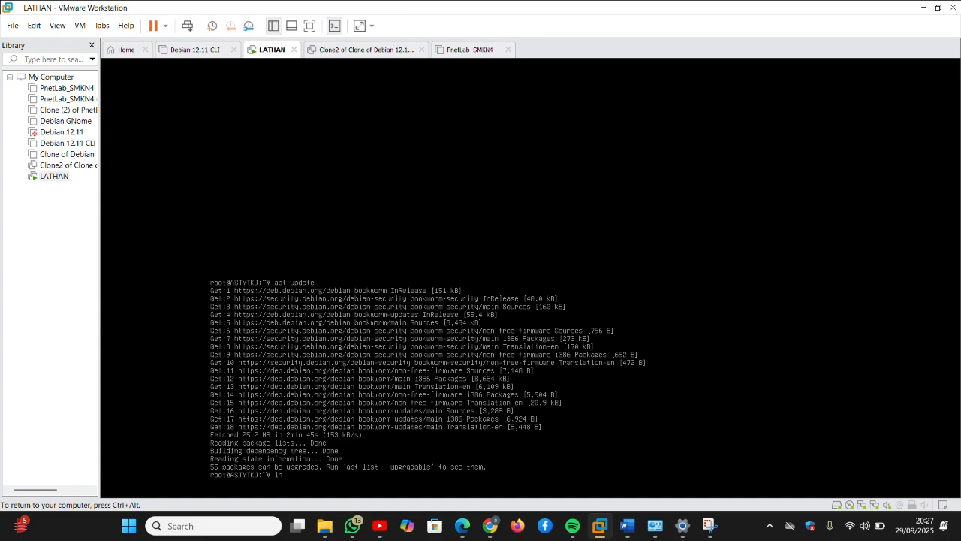
Step: Install xrdp with xorgxrdp and its Xorg dependencies, answering y to continue
{"action": "key", "text": "BackSpace"}
{"action": "key", "text": "BackSpace"}
{"action": "type", "text": "P"}
{"action": "type", "text": "pt"}
{"action": "type", "text": " ins"}
{"action": "type", "text": "ta"}
{"action": "type", "text": " xrdp"}
{"action": "key", "text": "Return"}
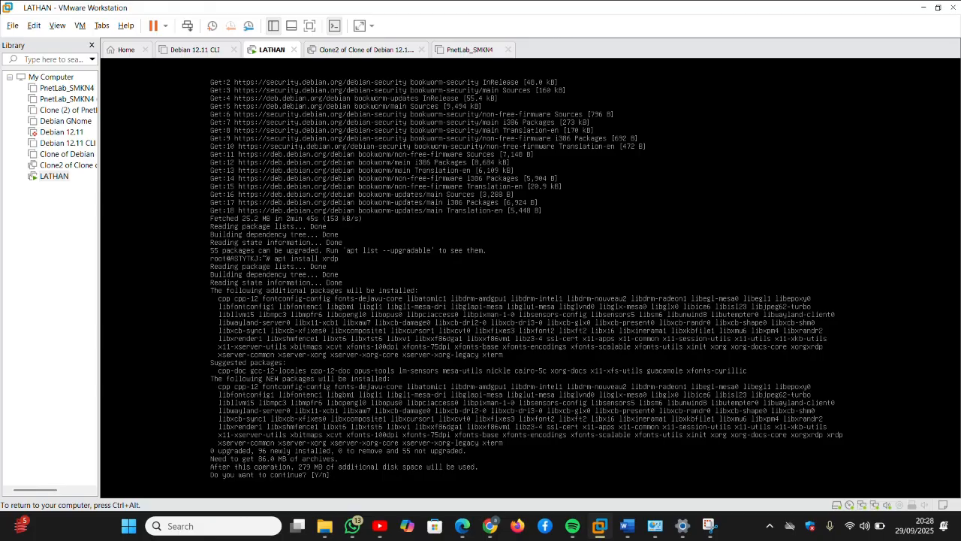
{"action": "type", "text": "y"}
{"action": "key", "text": "Return"}
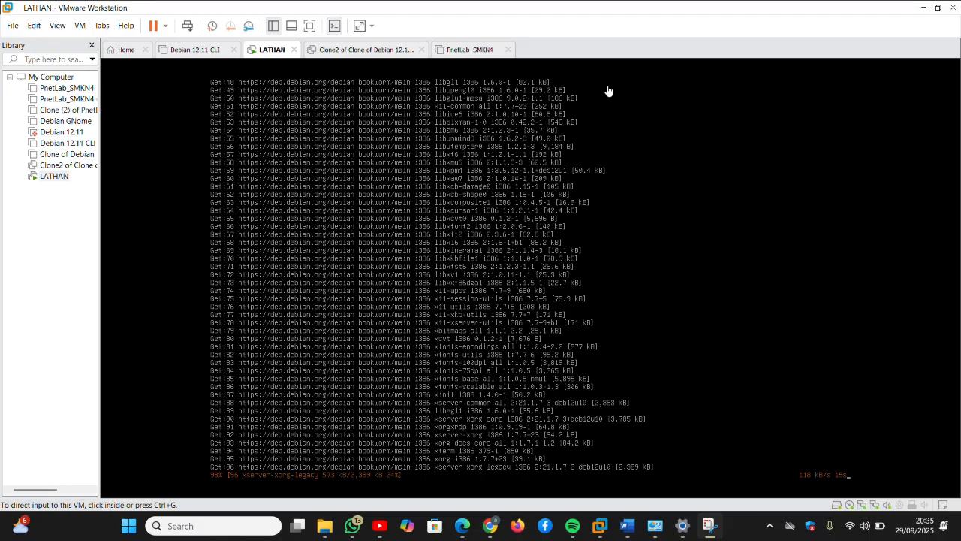
{"action": "left_click", "coordinate": [449, 258]}
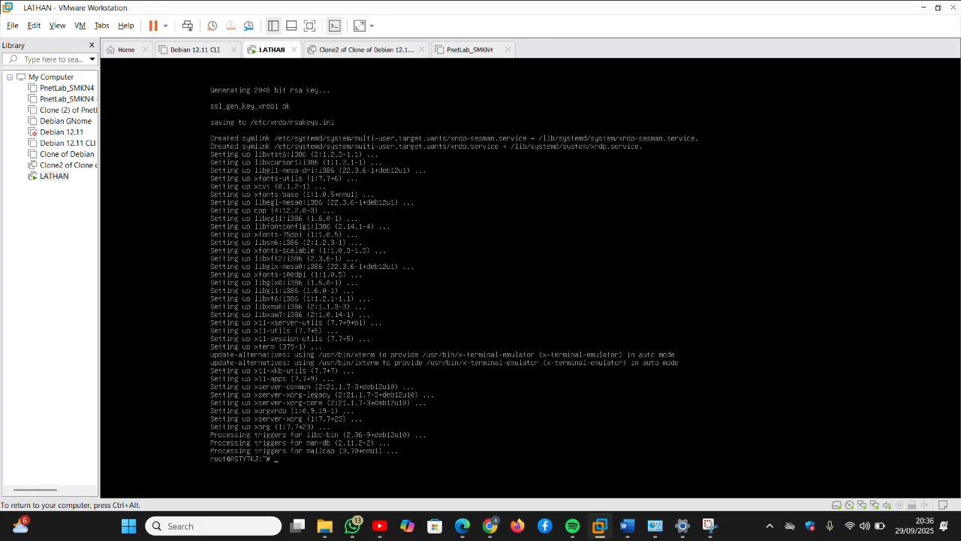
Step: Ping 192.168.13.1 with 3 of 3 packets received, then release input to Windows
{"action": "type", "text": "g 192.168.13.1"}
{"action": "key", "text": "Return"}
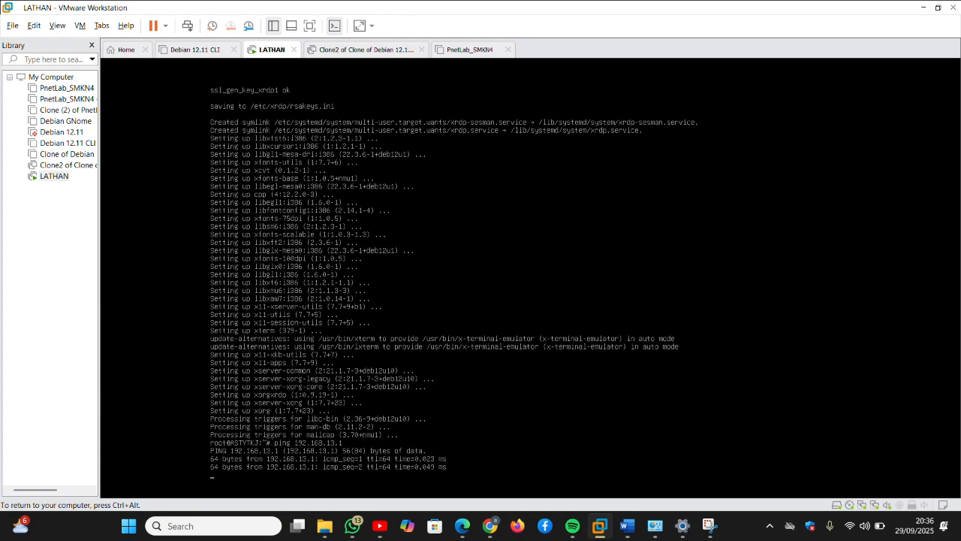
{"action": "key", "text": "ctrl+c"}
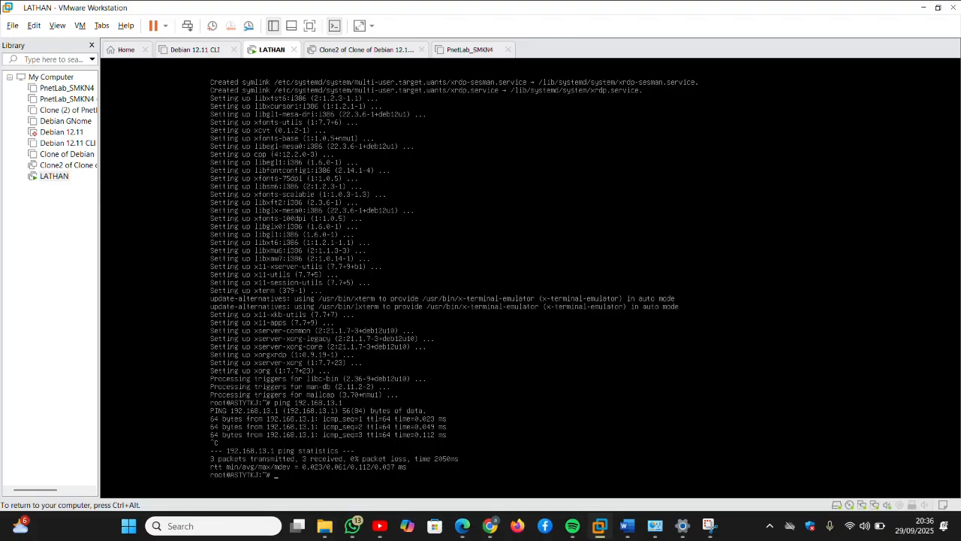
{"action": "key", "text": "ctrl+alt"}
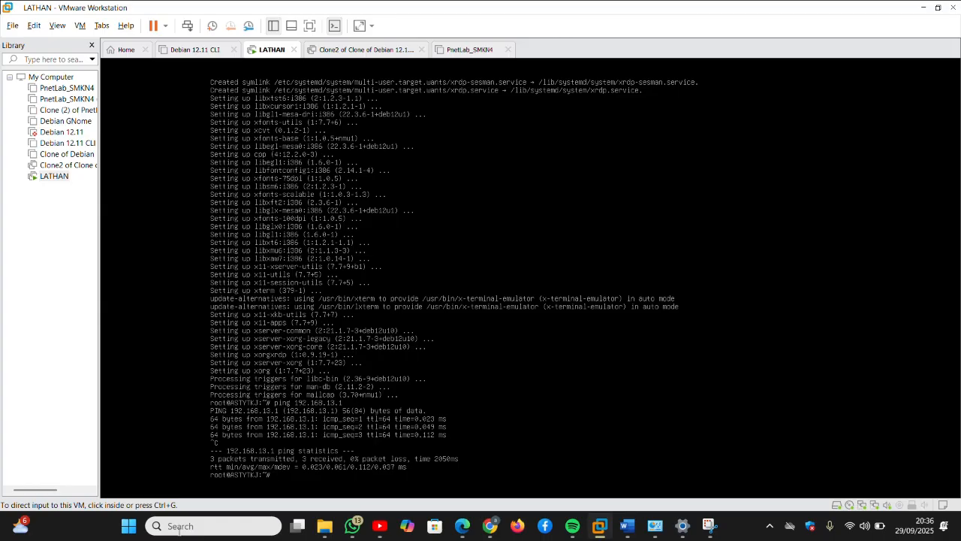
Step: Find and launch Remote Desktop Connection via Windows search for 'remote'
{"action": "left_click", "coordinate": [177, 531]}
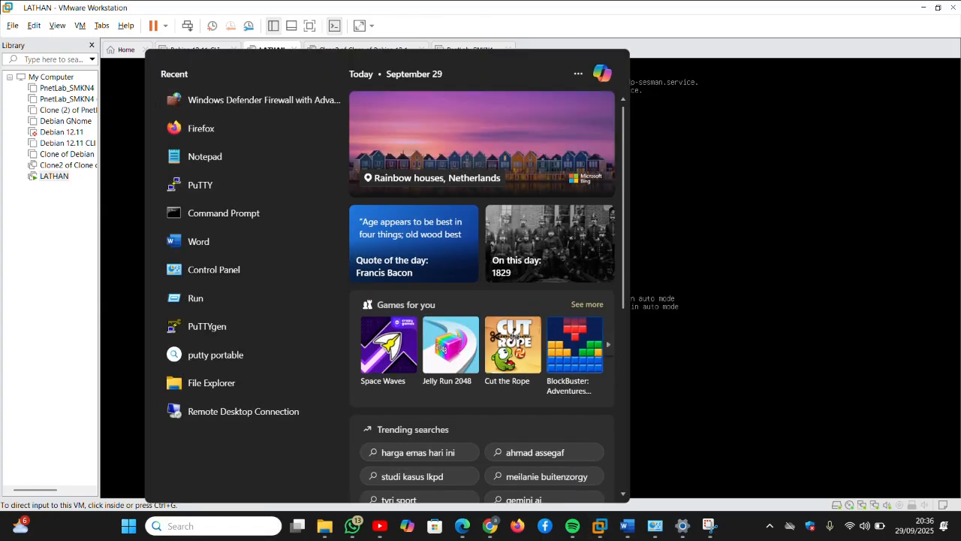
{"action": "type", "text": "remote"}
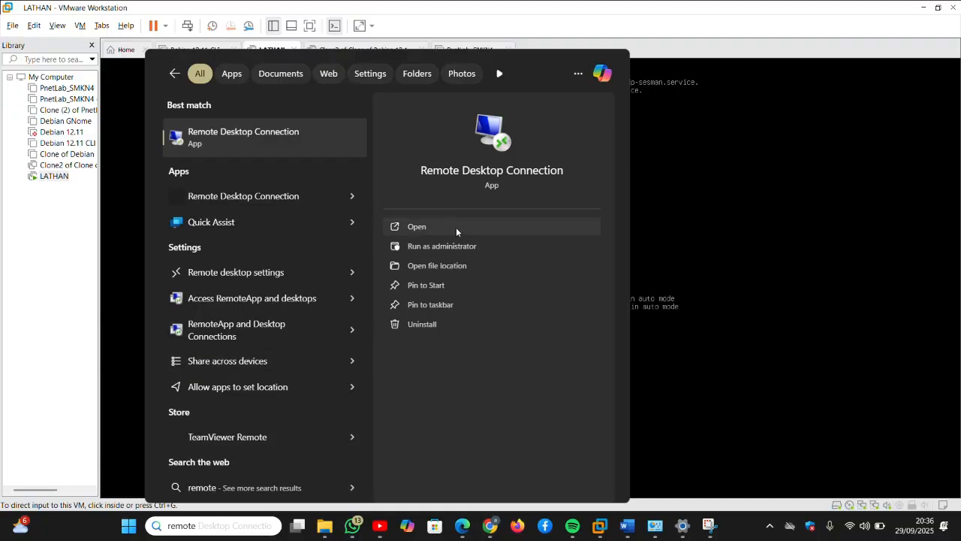
{"action": "left_click", "coordinate": [417, 227]}
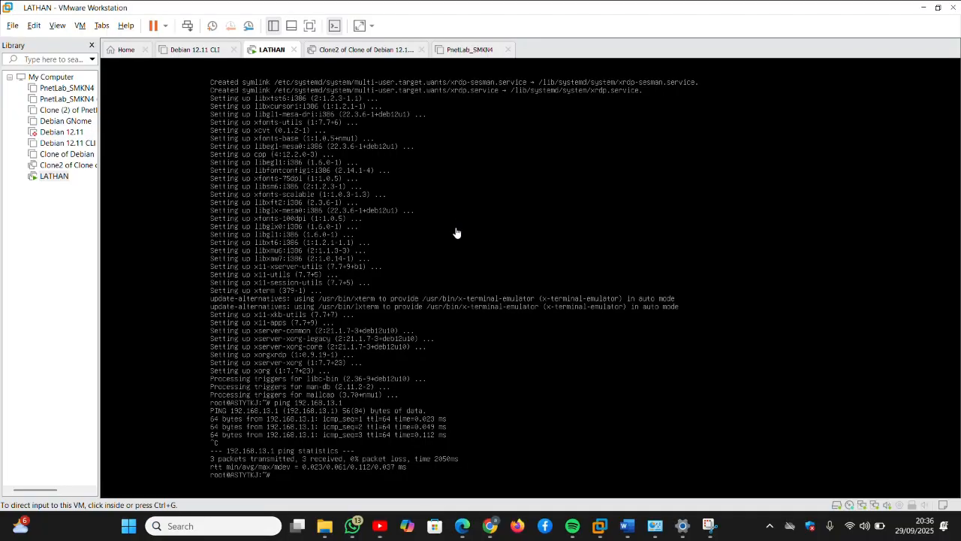
Step: Enter 192.168.13.1 as the computer and connect
{"action": "left_click", "coordinate": [503, 161]}
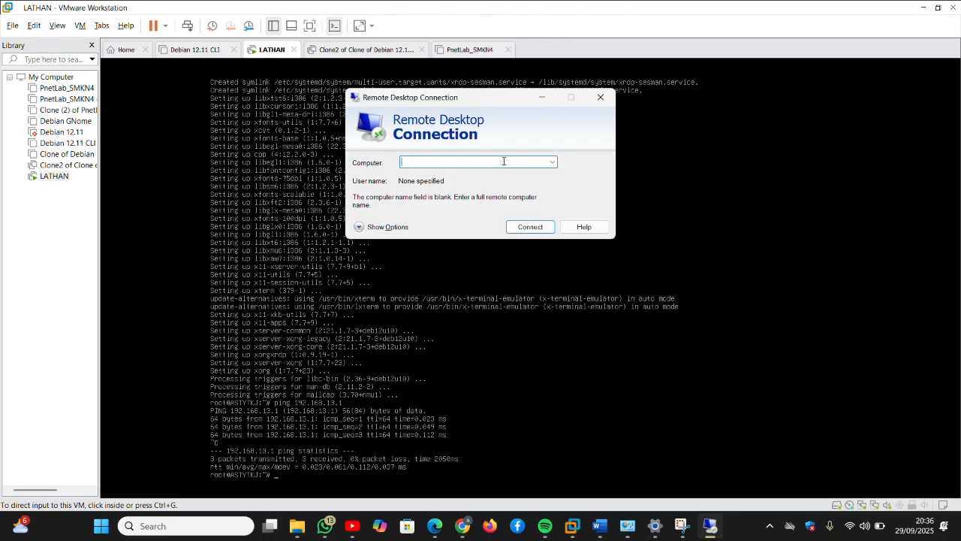
{"action": "type", "text": "192"}
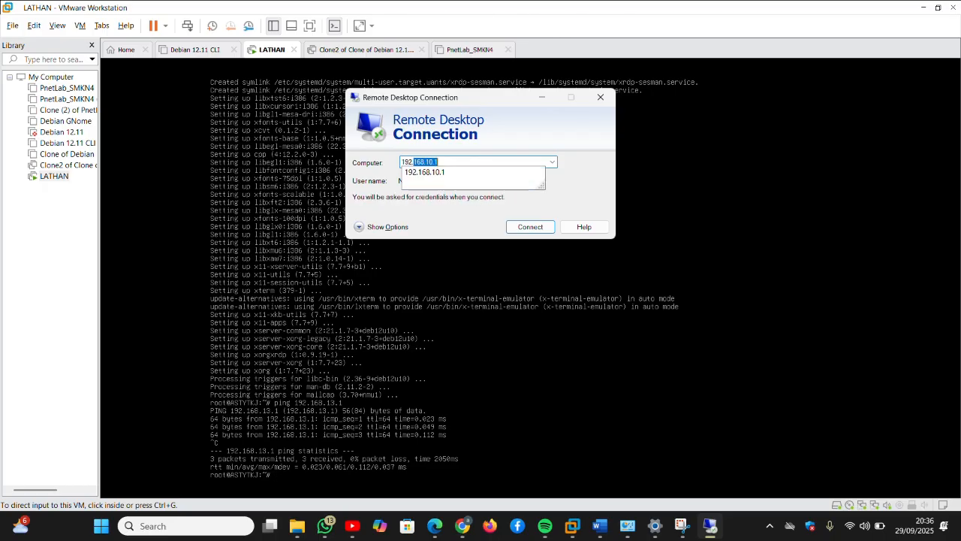
{"action": "type", "text": ".168.13.1"}
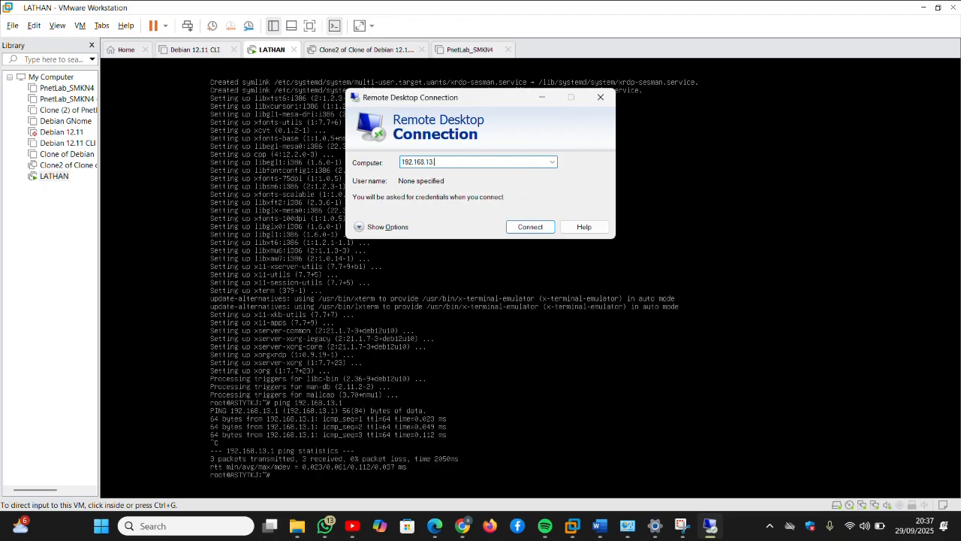
{"action": "left_click", "coordinate": [515, 228]}
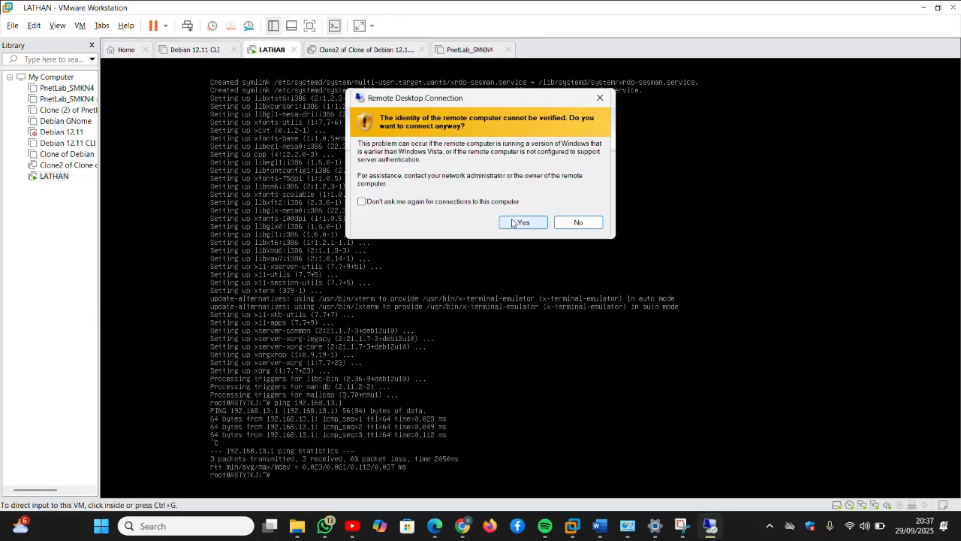
Step: Accept the identity warning and log into the xrdp session as root with the password
{"action": "left_click", "coordinate": [519, 226]}
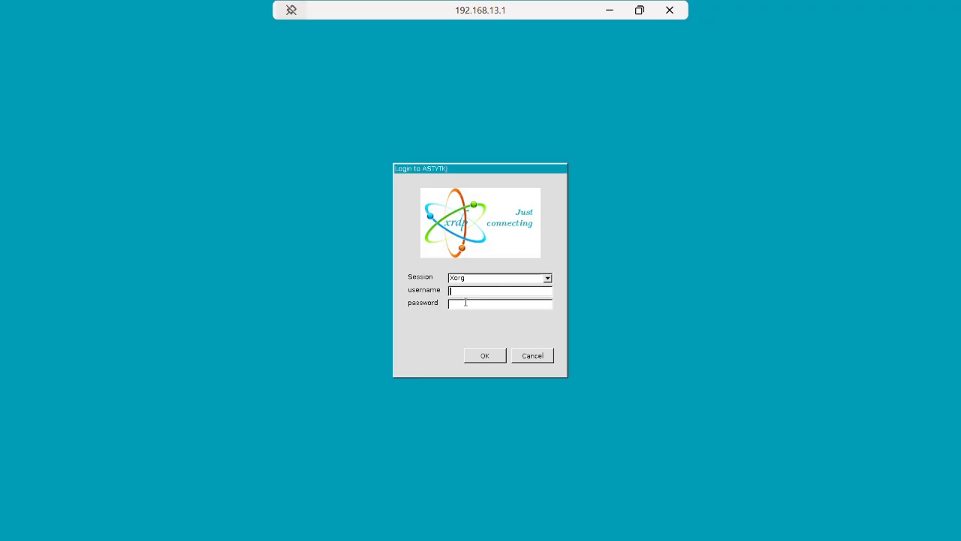
{"action": "type", "text": "root"}
{"action": "left_click", "coordinate": [466, 304]}
{"action": "type", "text": "***"}
{"action": "left_click", "coordinate": [485, 355]}
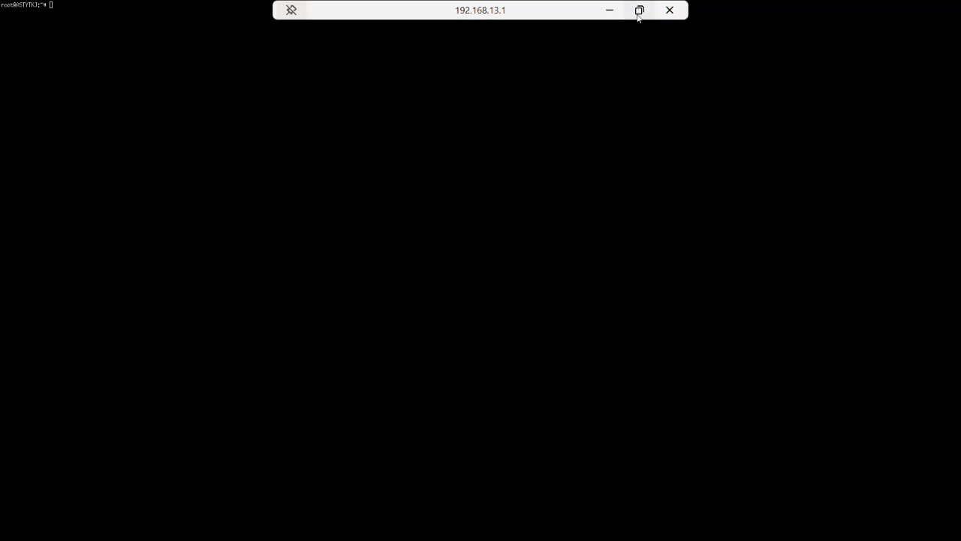
Step: In the remote session terminal, ping 192.168.13.1 with 0% packet loss
{"action": "left_click", "coordinate": [607, 12]}
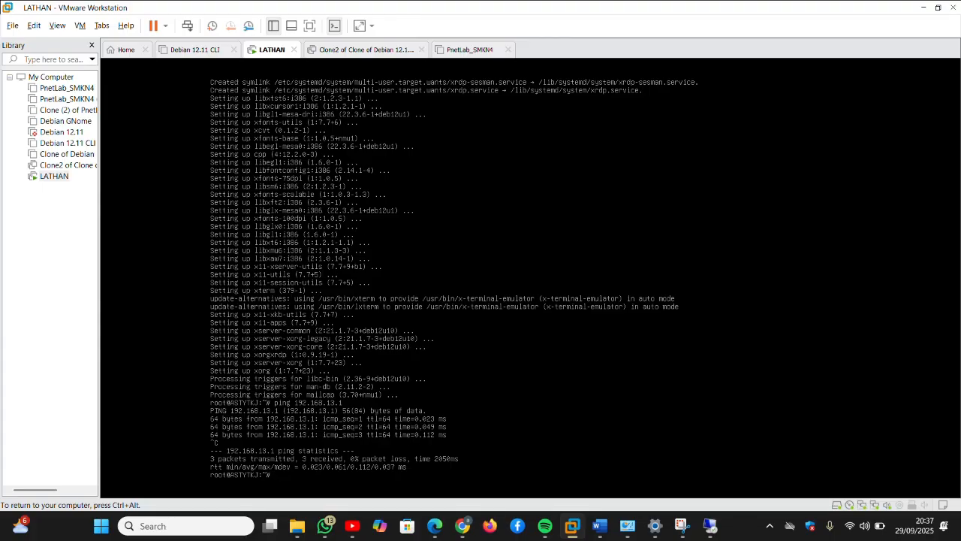
{"action": "left_click", "coordinate": [710, 526]}
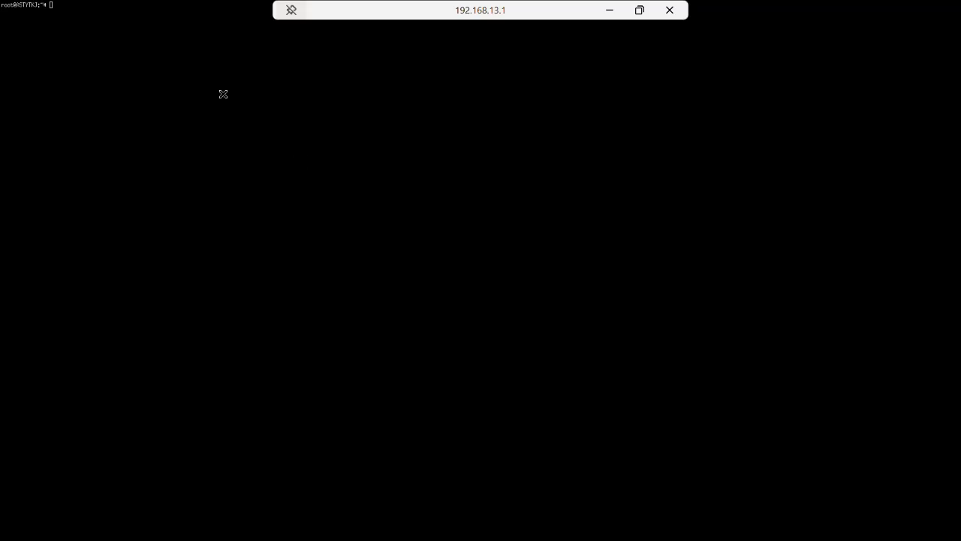
{"action": "type", "text": "ping 192.168.13.1"}
{"action": "key", "text": "Return"}
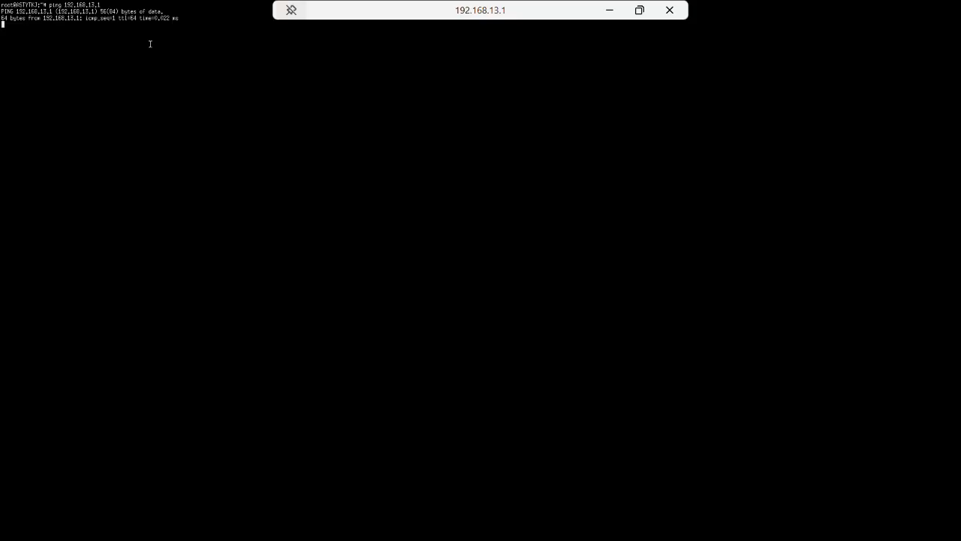
{"action": "key", "text": "ctrl+c"}
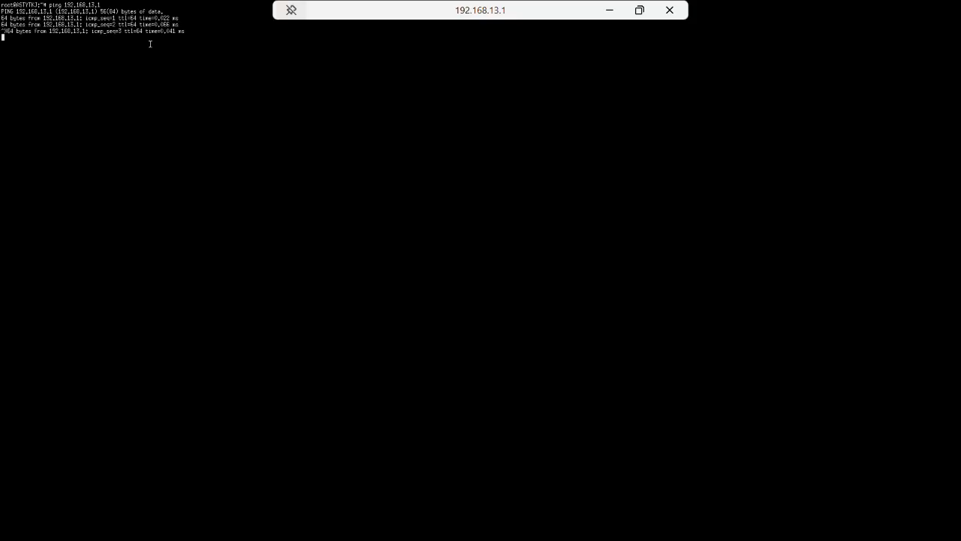
{"action": "key", "text": "ctrl+c"}
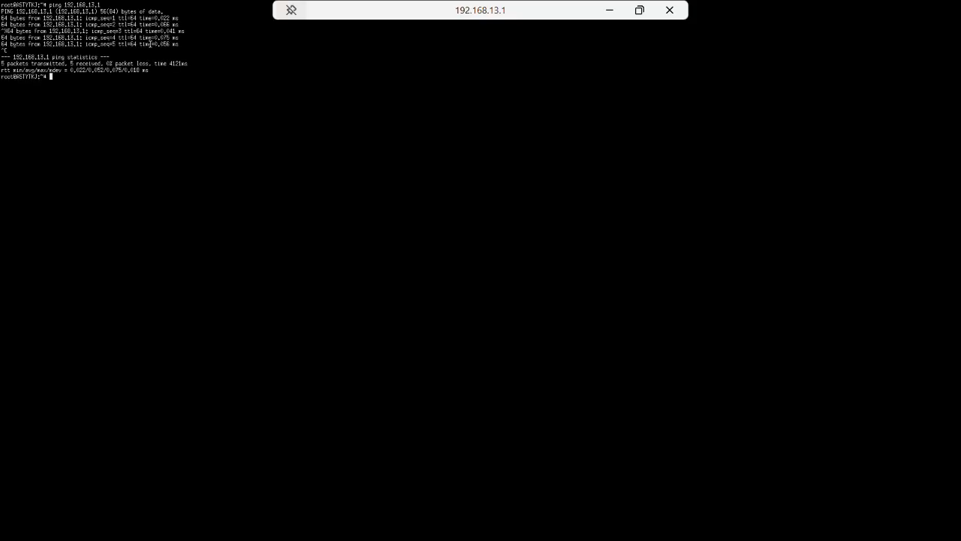
Step: Ping 8.8.8.8 with 0% packet loss, then close the remote desktop session
{"action": "type", "text": "ping 8.8.8.8"}
{"action": "key", "text": "Return"}
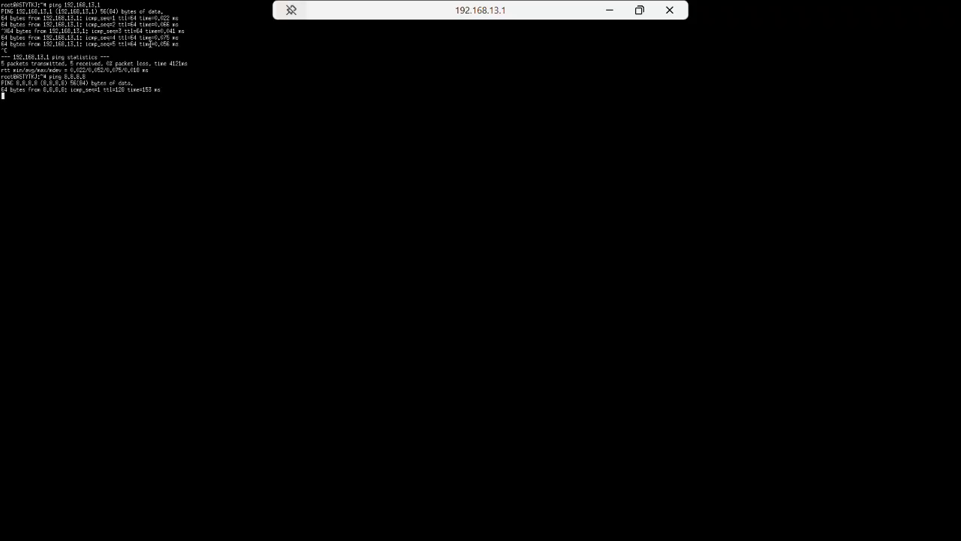
{"action": "key", "text": "ctrl+c"}
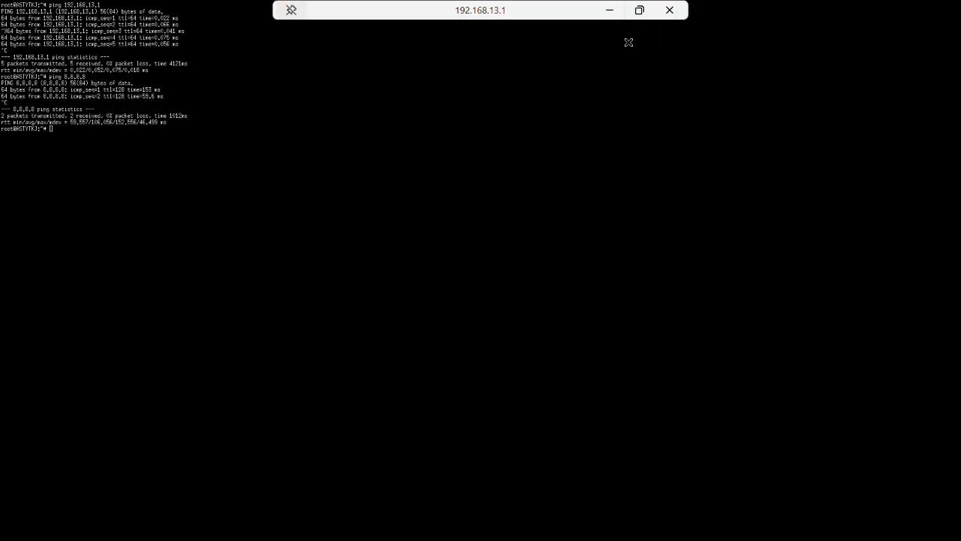
{"action": "left_click", "coordinate": [669, 11]}
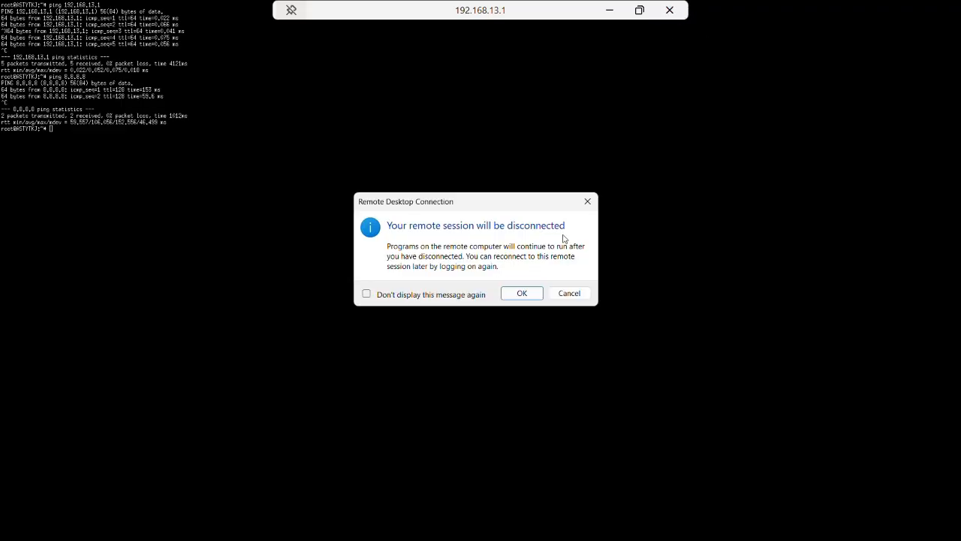
{"action": "left_click", "coordinate": [589, 204]}
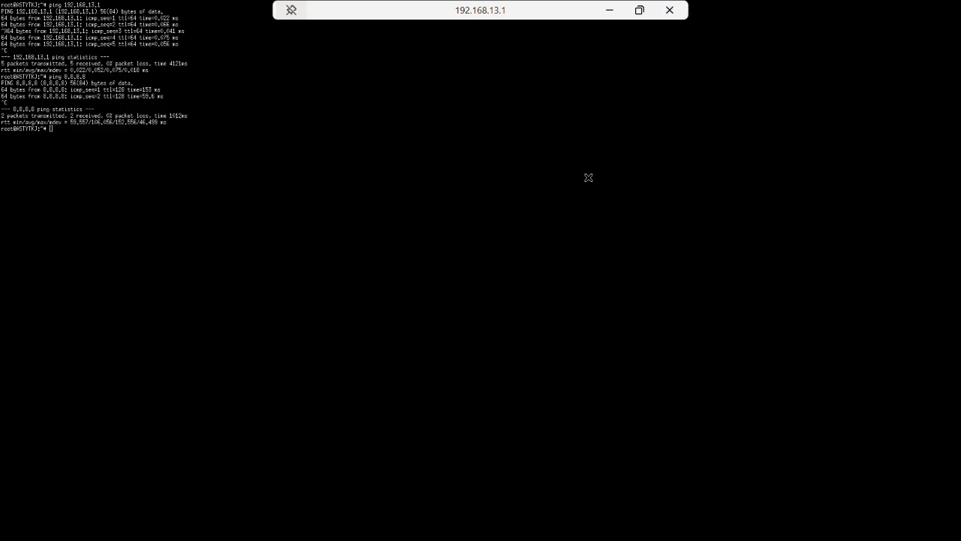
Step: In the LATHAN console, clear the screen, run apt update, then apt search telnetd
{"action": "left_click", "coordinate": [611, 12]}
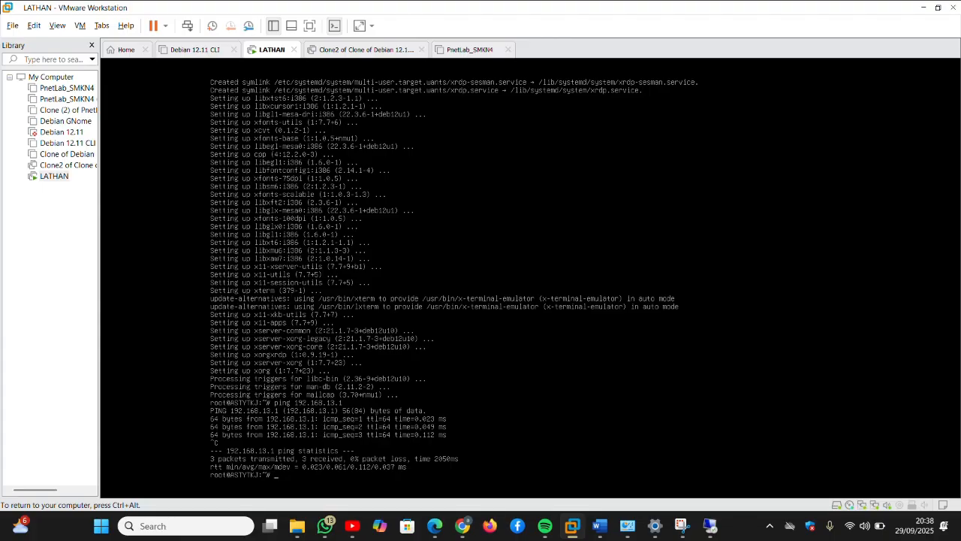
{"action": "type", "text": "lear"}
{"action": "key", "text": "Return"}
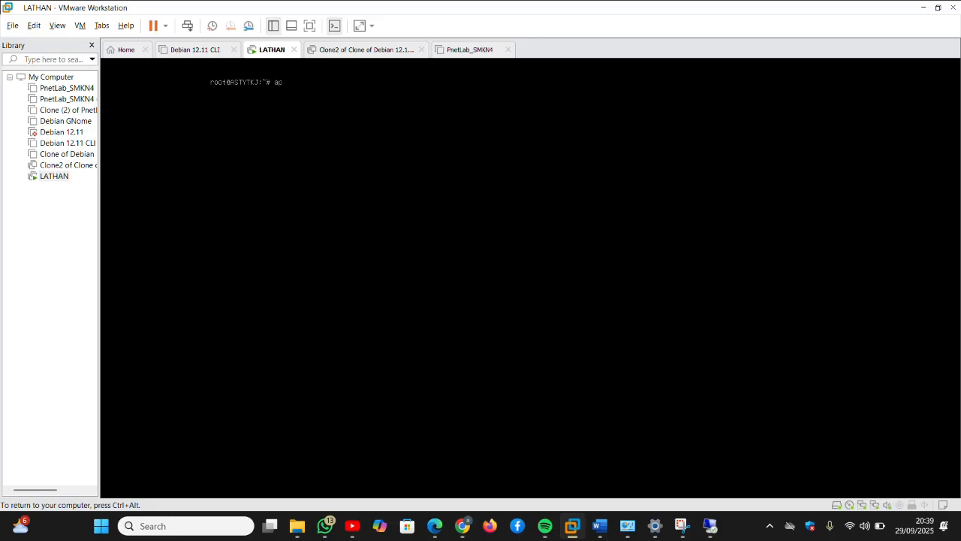
{"action": "type", "text": "update"}
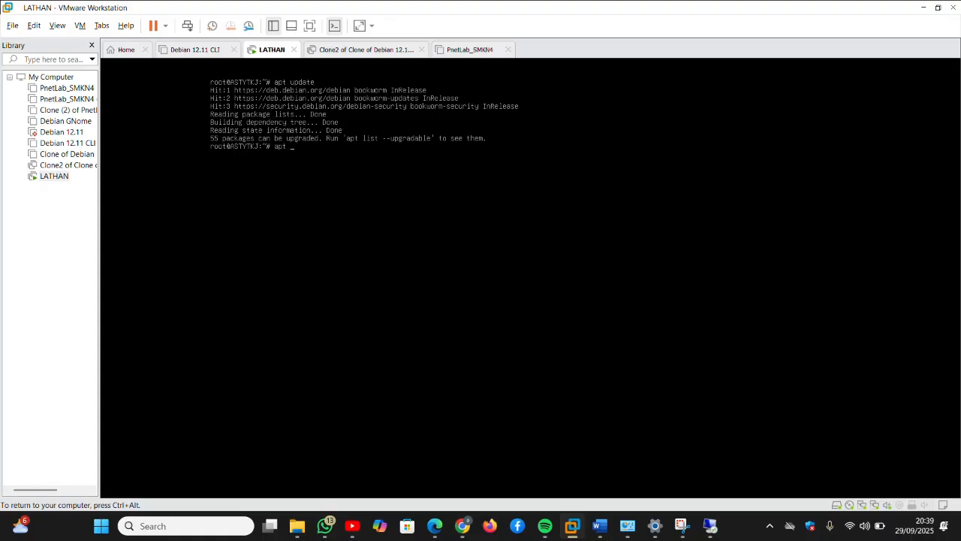
{"action": "type", "text": "search telnetd"}
{"action": "key", "text": "Return"}
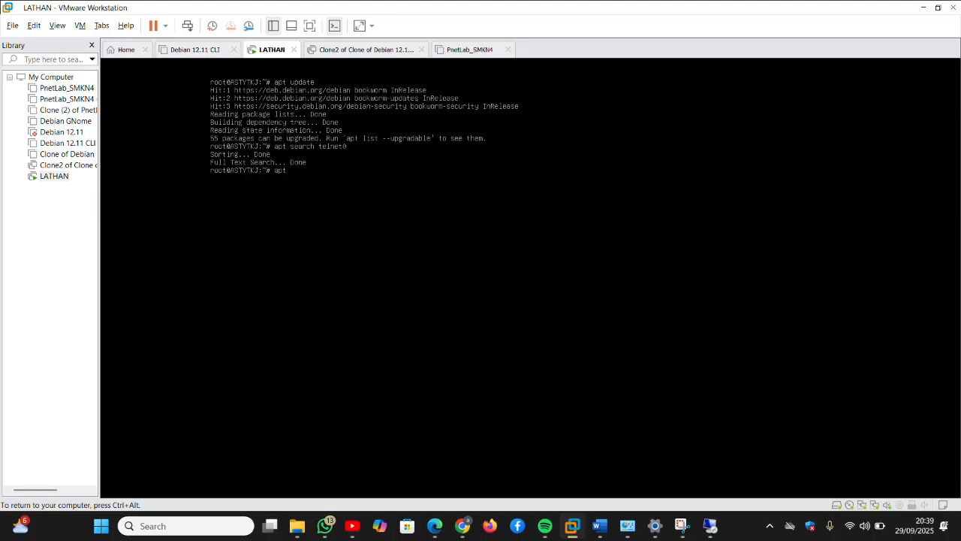
Step: Install telnetd-ssl with apt install, answering y to pull in its dependencies
{"action": "type", "text": "tall telnet"}
{"action": "type", "text": "-d"}
{"action": "key", "text": "BackSpace"}
{"action": "type", "text": "ss"}
{"action": "key", "text": "BackSpace"}
{"action": "key", "text": "BackSpace"}
{"action": "key", "text": "BackSpace"}
{"action": "type", "text": "ssl"}
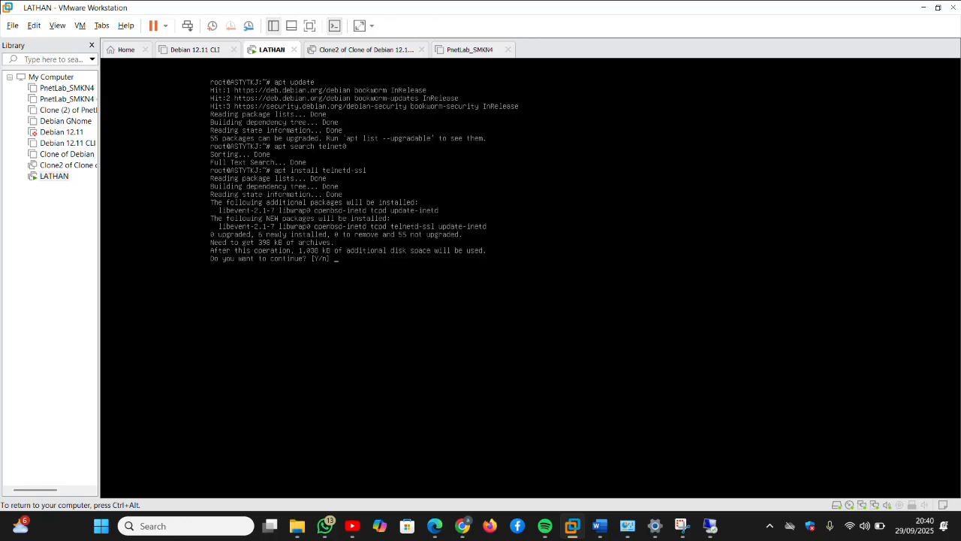
{"action": "type", "text": "y"}
{"action": "key", "text": "Return"}
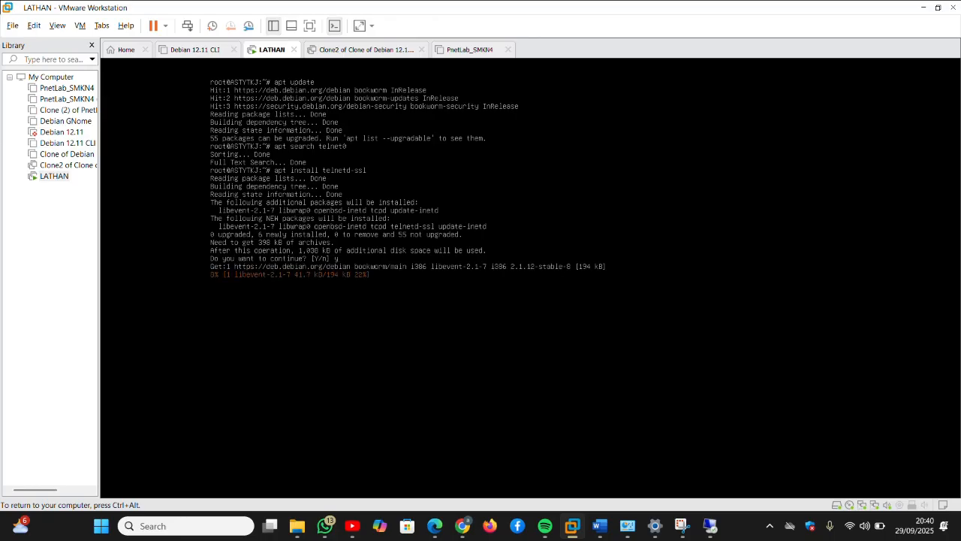
Step: Release input from the VM and return to the Windows desktop
{"action": "key", "text": "ctrl+alt"}
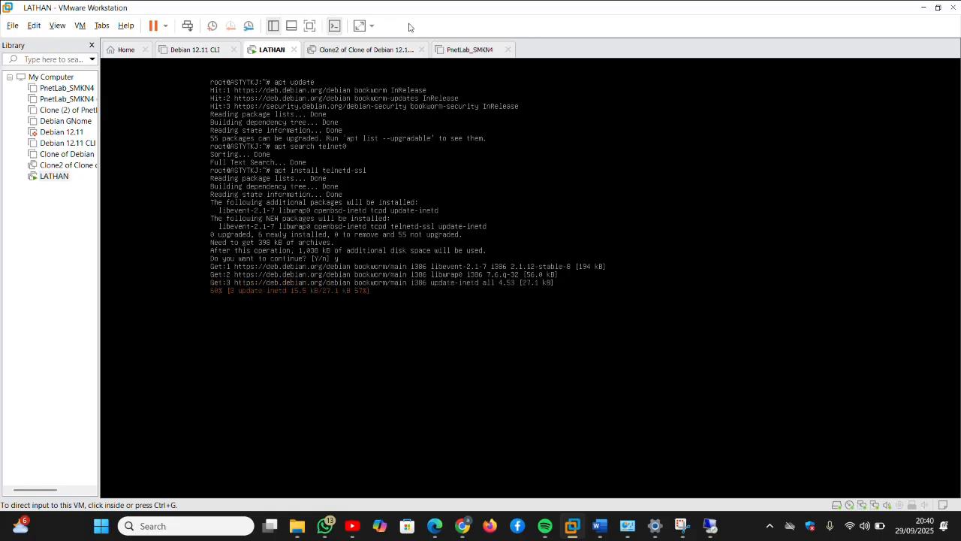
{"action": "left_click", "coordinate": [417, 90]}
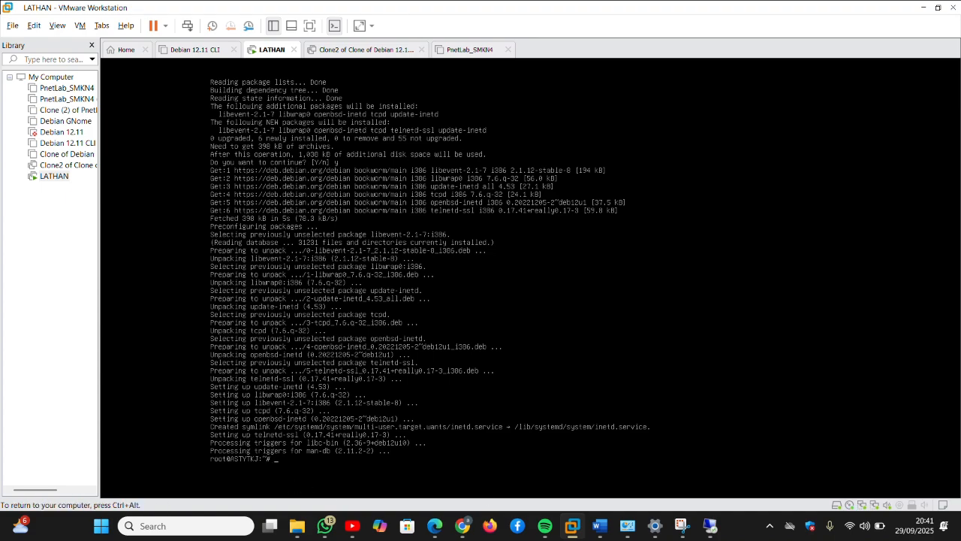
{"action": "left_click", "coordinate": [624, 527]}
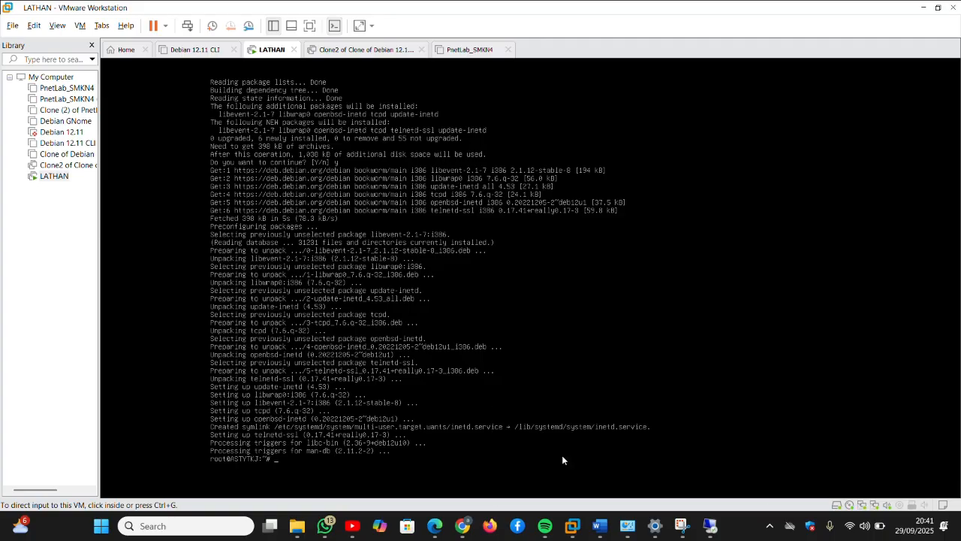
{"action": "mouse_move", "coordinate": [635, 539]}
Step: Reach Turn Windows features on or off through Control Panel's Programs category
{"action": "key", "text": "super+r"}
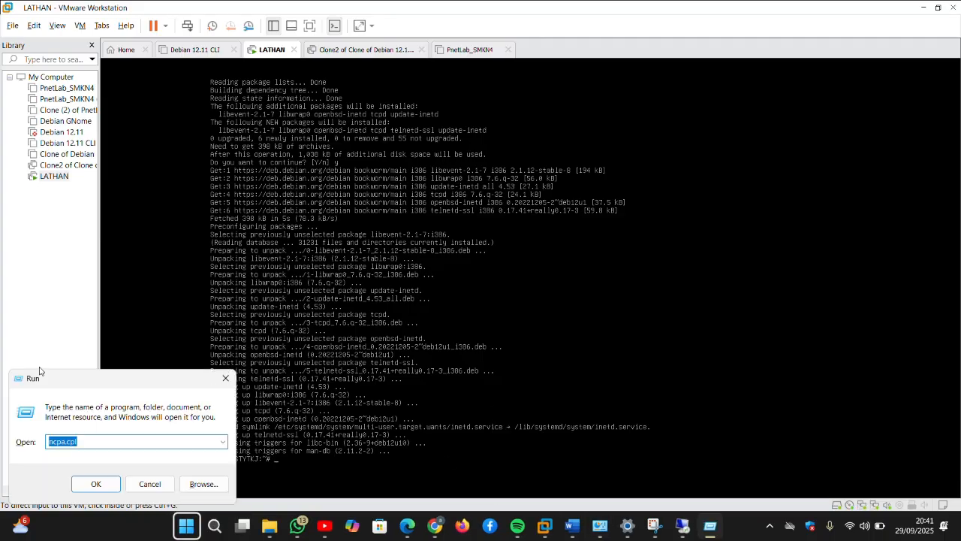
{"action": "key", "text": "Return"}
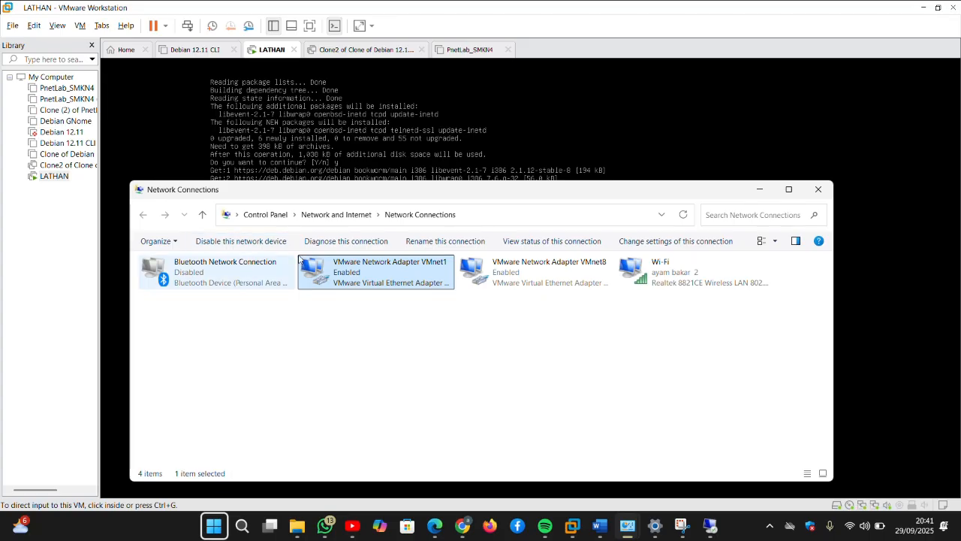
{"action": "left_click", "coordinate": [789, 190]}
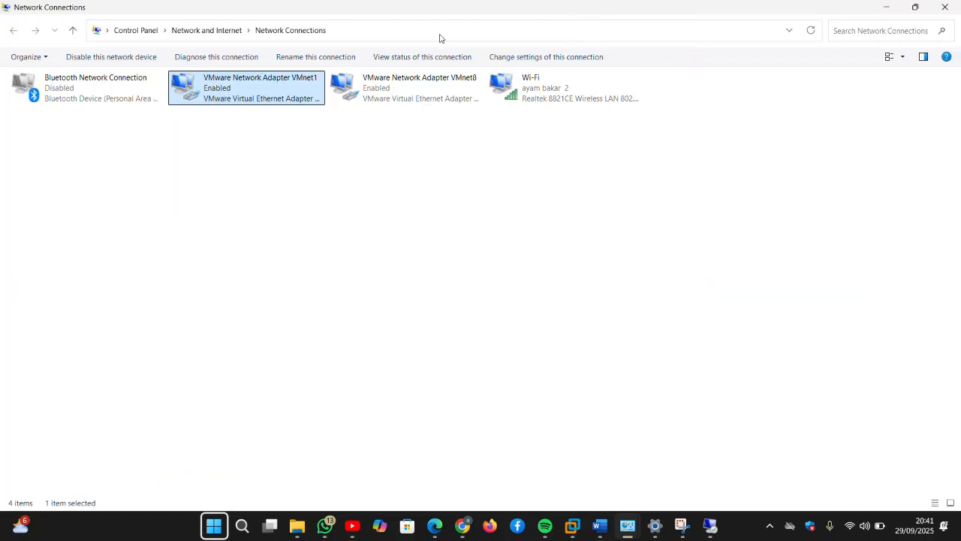
{"action": "left_click", "coordinate": [136, 30]}
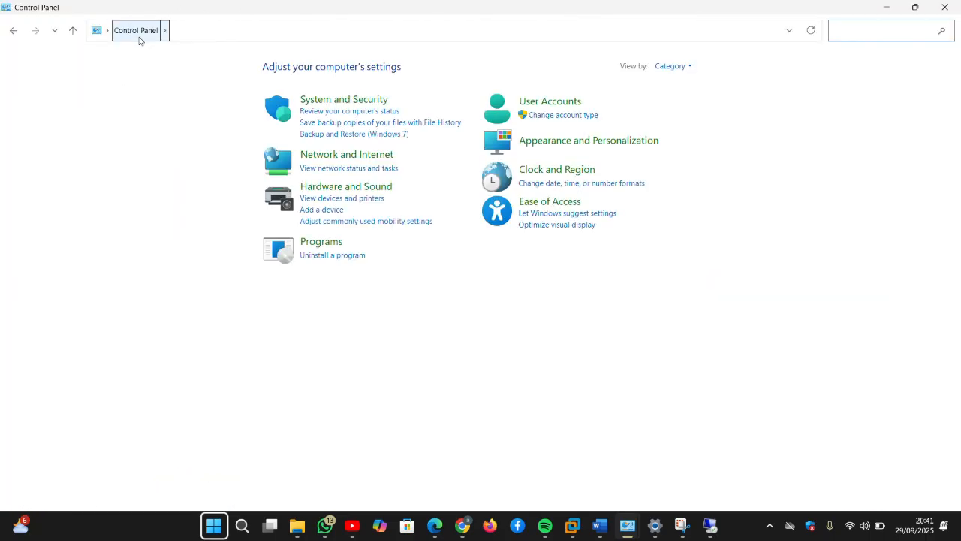
{"action": "left_click", "coordinate": [315, 241]}
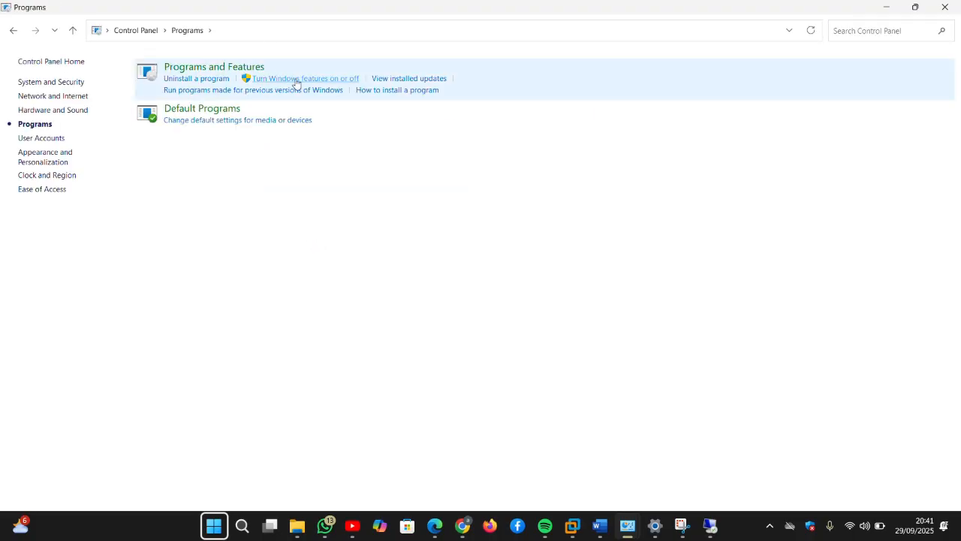
{"action": "left_click", "coordinate": [297, 83]}
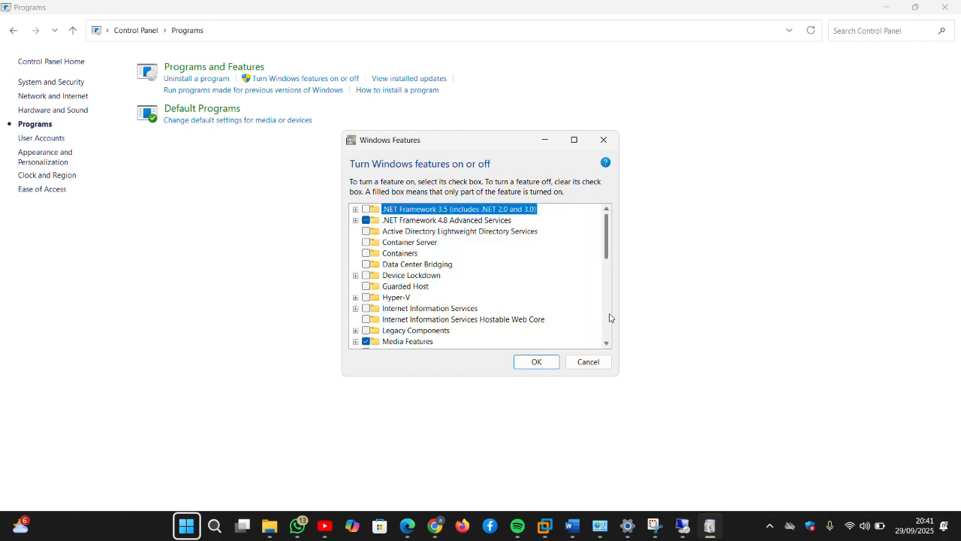
Step: Tick Telnet Client in Windows Features and apply the change
{"action": "left_click", "coordinate": [606, 344]}
{"action": "left_click", "coordinate": [607, 344]}
{"action": "left_click", "coordinate": [607, 344]}
{"action": "left_click", "coordinate": [607, 344]}
{"action": "left_click", "coordinate": [607, 344]}
{"action": "left_click", "coordinate": [607, 344]}
{"action": "left_click", "coordinate": [606, 344]}
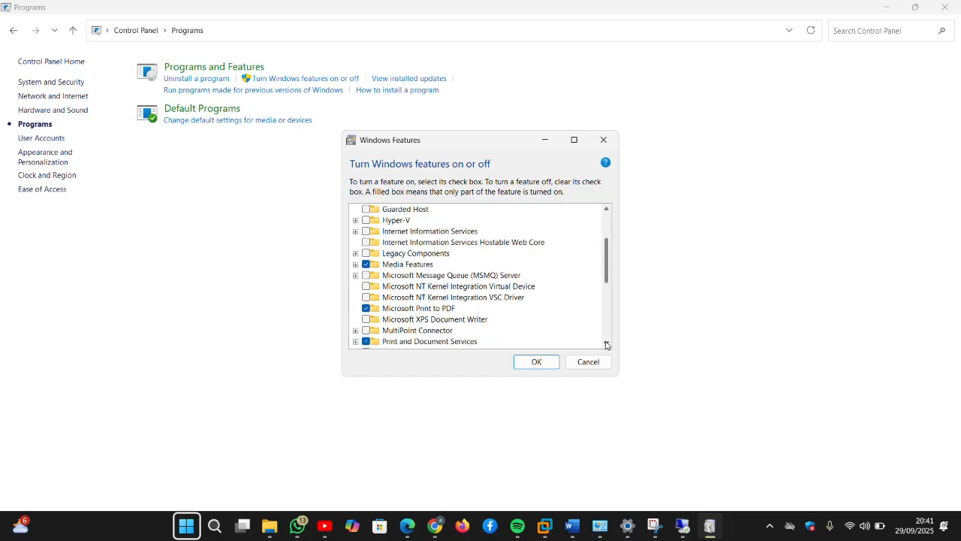
{"action": "left_click", "coordinate": [607, 344]}
{"action": "left_click", "coordinate": [607, 344]}
{"action": "left_click", "coordinate": [607, 344]}
{"action": "left_click", "coordinate": [606, 344]}
{"action": "left_click", "coordinate": [607, 344]}
{"action": "left_click", "coordinate": [607, 344]}
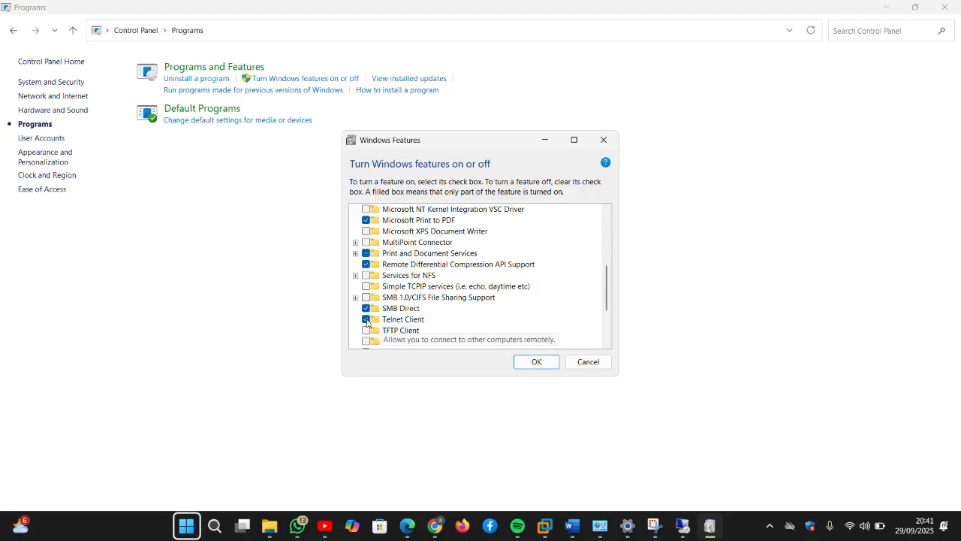
{"action": "left_click", "coordinate": [536, 365]}
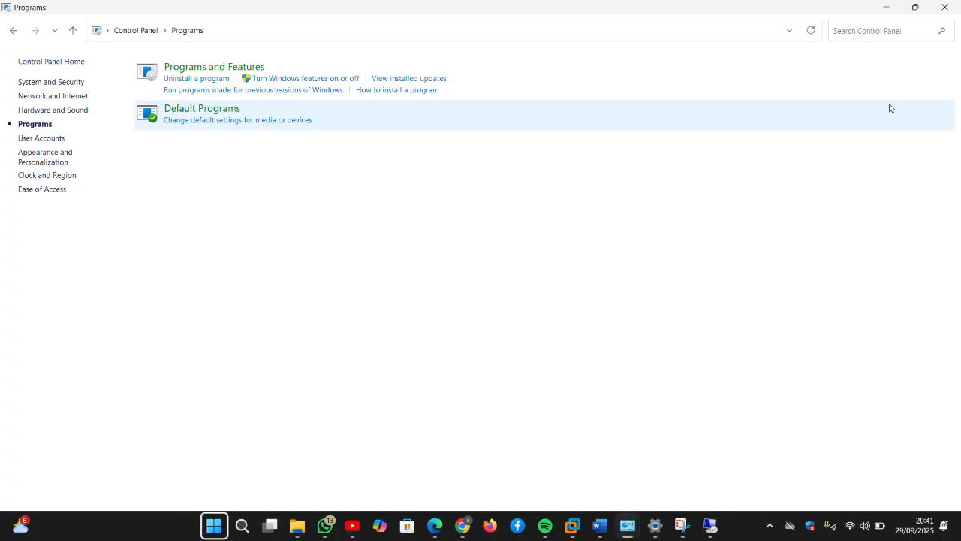
Step: Minimize Control Panel and reopen the Run box with the old command cleared
{"action": "left_click", "coordinate": [886, 7]}
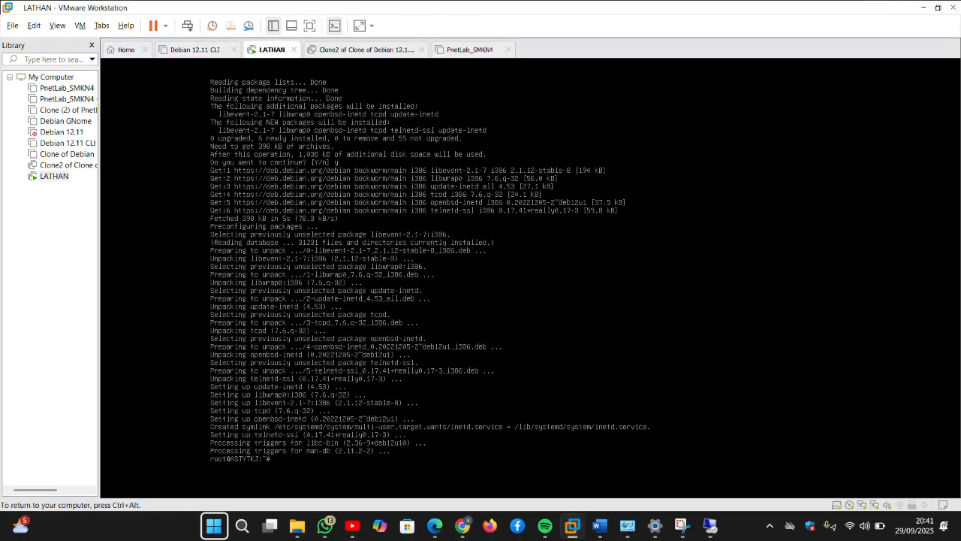
{"action": "key", "text": "ctrl+alt"}
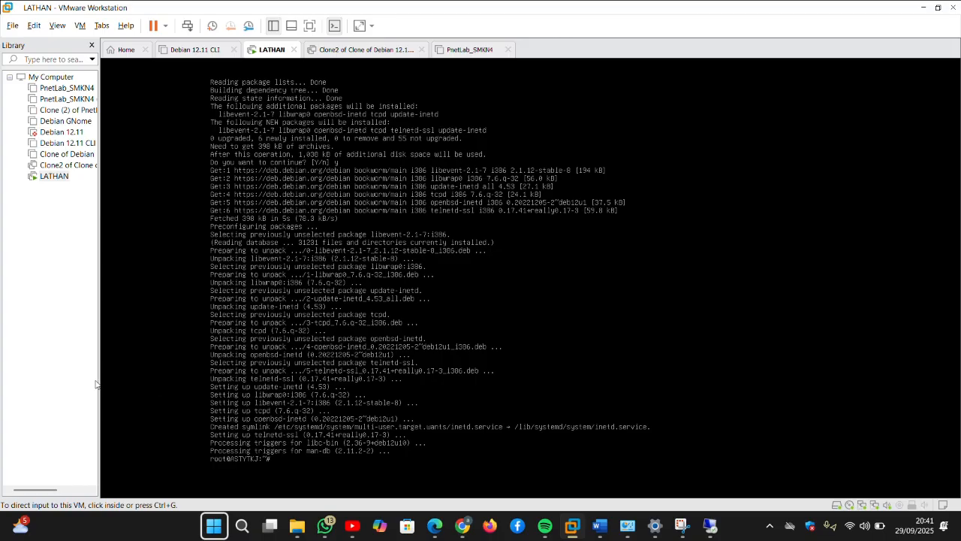
{"action": "key", "text": "super+r"}
{"action": "key", "text": "BackSpace"}
Step: Open a maximized cmd, telnet to 192.168.13.1, and log in as root before returning to the VM
{"action": "type", "text": "cmd"}
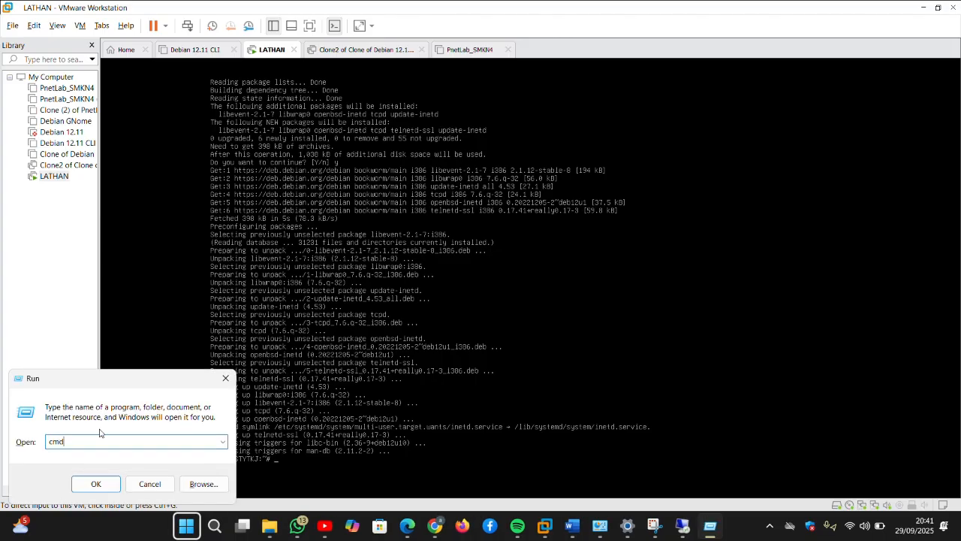
{"action": "key", "text": "Return"}
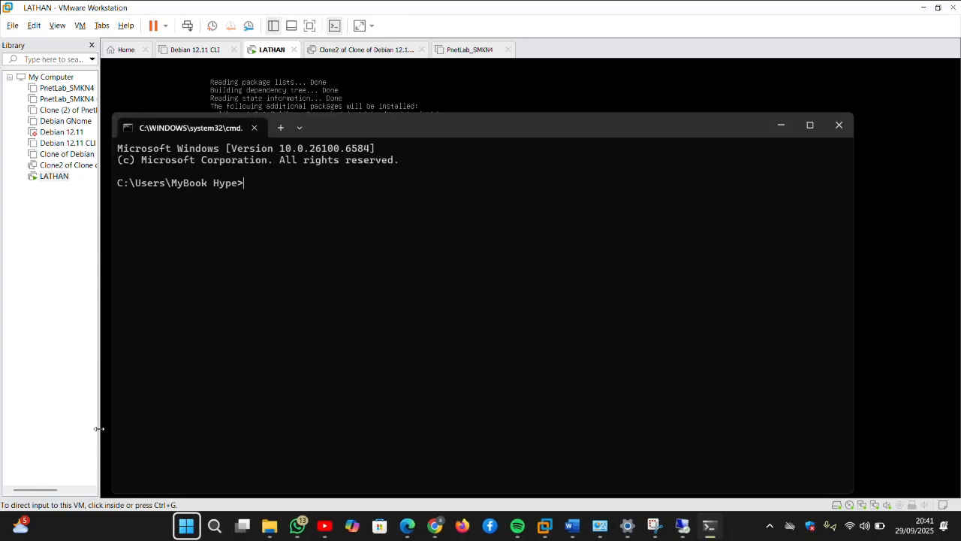
{"action": "left_click", "coordinate": [808, 124]}
{"action": "type", "text": "telnet "}
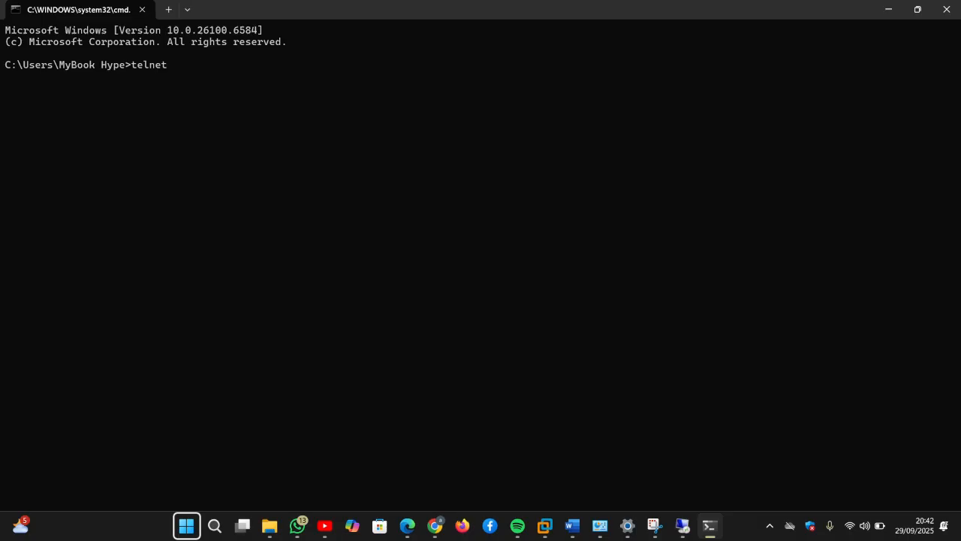
{"action": "type", "text": "192.168.13.1"}
{"action": "key", "text": "Return"}
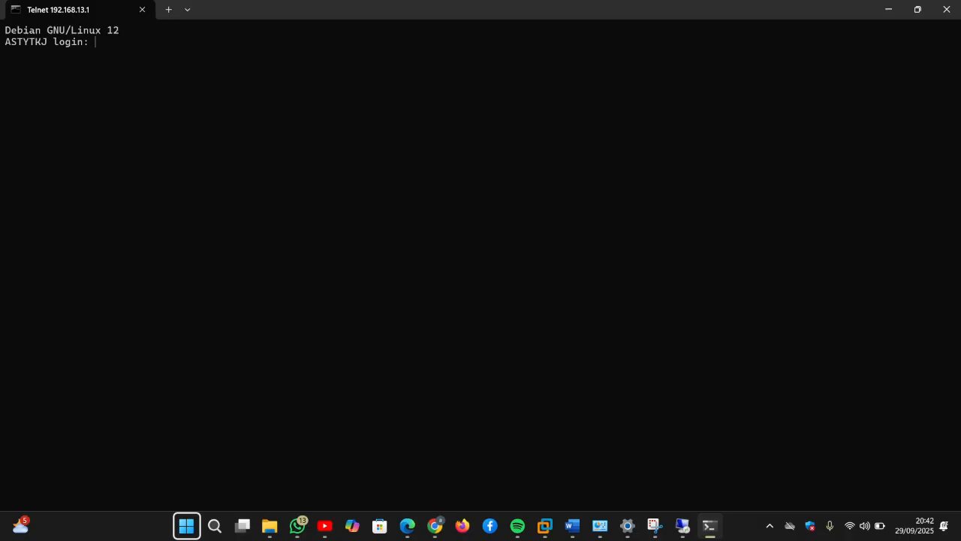
{"action": "type", "text": "root"}
{"action": "key", "text": "Return"}
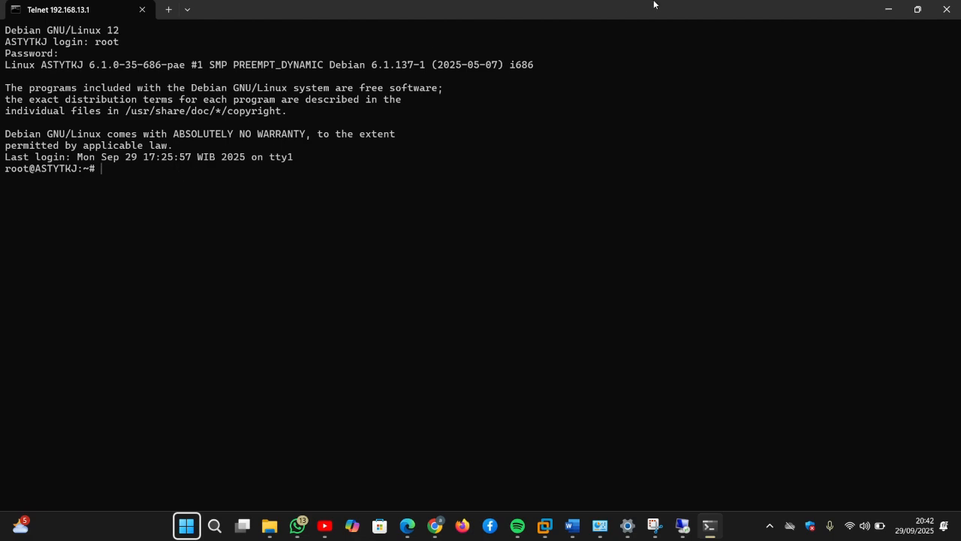
{"action": "left_click", "coordinate": [884, 9]}
{"action": "key", "text": "ctrl+g"}
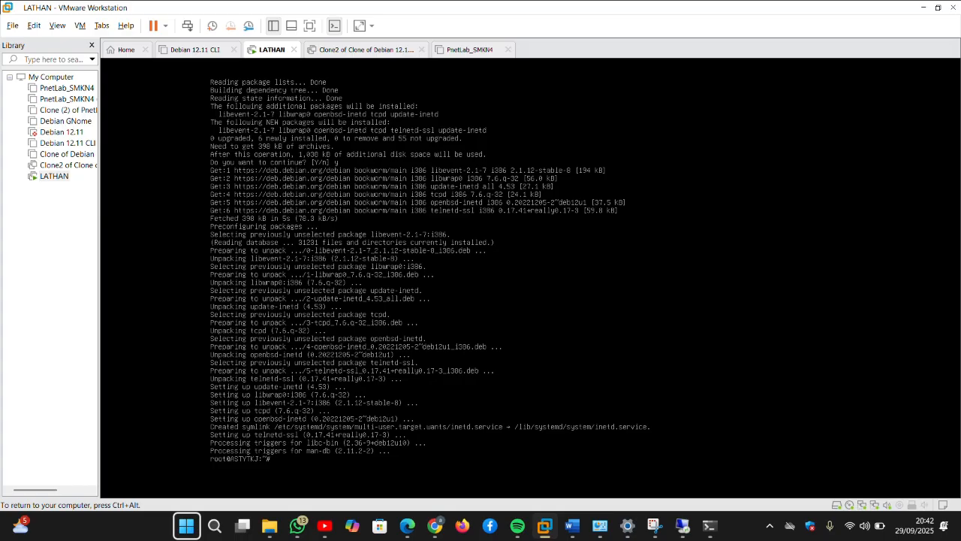
Step: Clear the VM console and run apt update
{"action": "type", "text": "lear"}
{"action": "key", "text": "Return"}
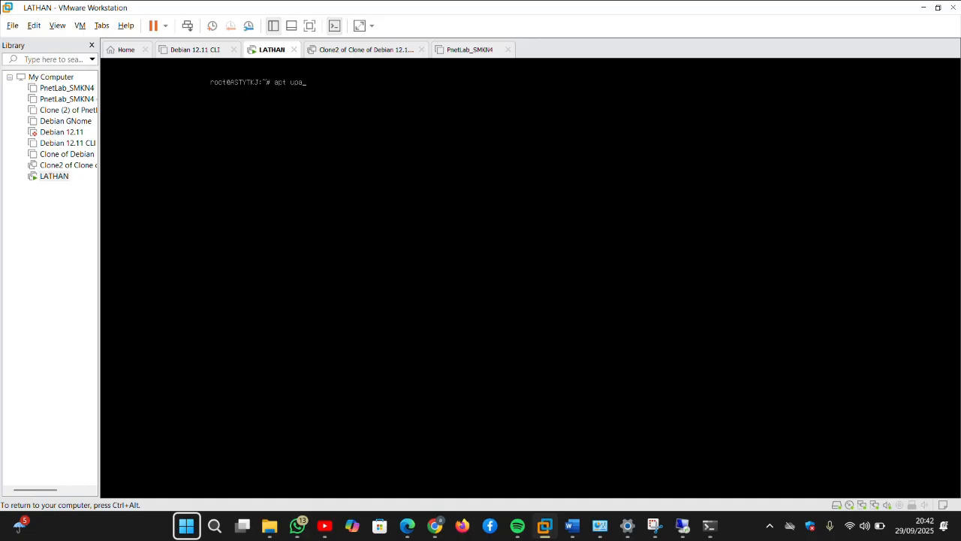
{"action": "type", "text": "apt upate"}
{"action": "key", "text": "BackSpace"}
{"action": "key", "text": "BackSpace"}
{"action": "key", "text": "BackSpace"}
{"action": "type", "text": "date"}
{"action": "key", "text": "Return"}
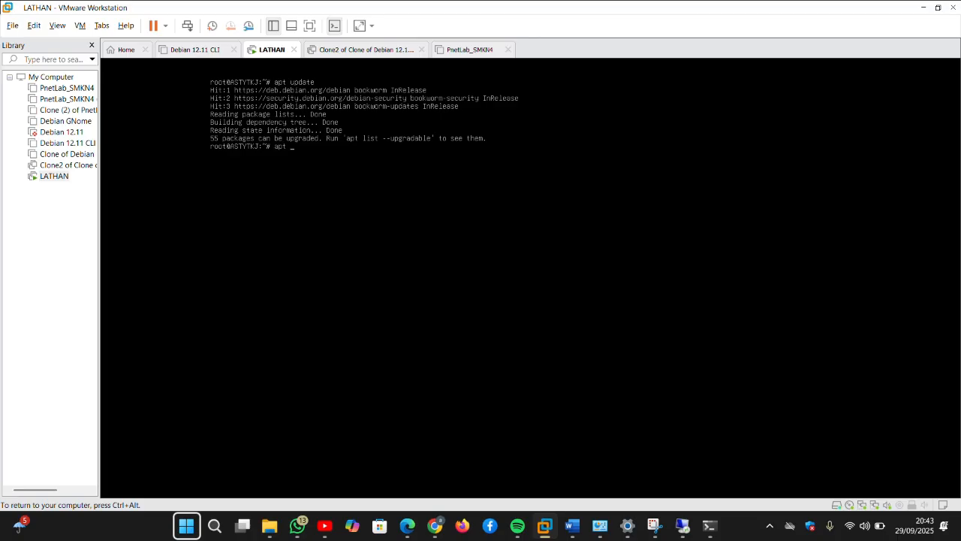
Step: Install openssh-server with apt, confirming its dependencies
{"action": "type", "text": "install openssh-serve"}
{"action": "key", "text": "Return"}
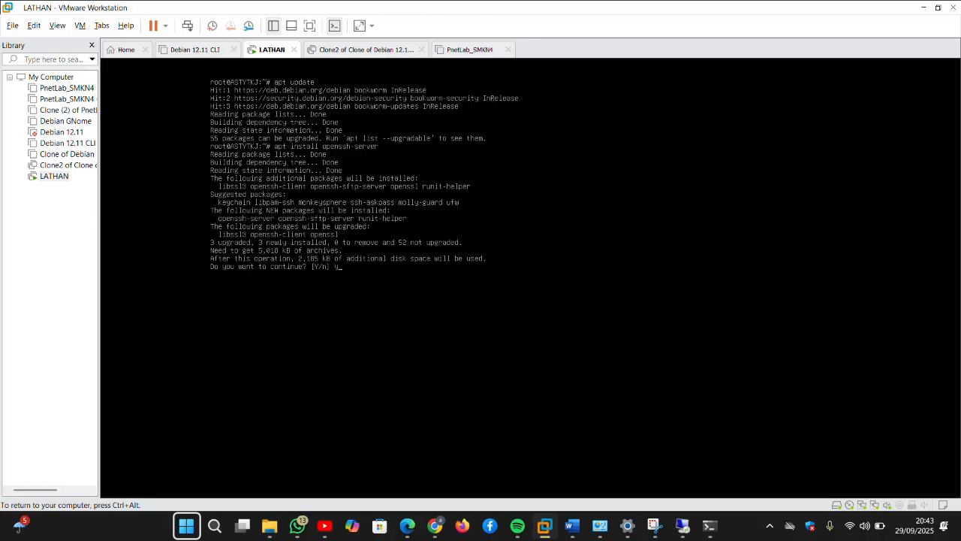
{"action": "key", "text": "Return"}
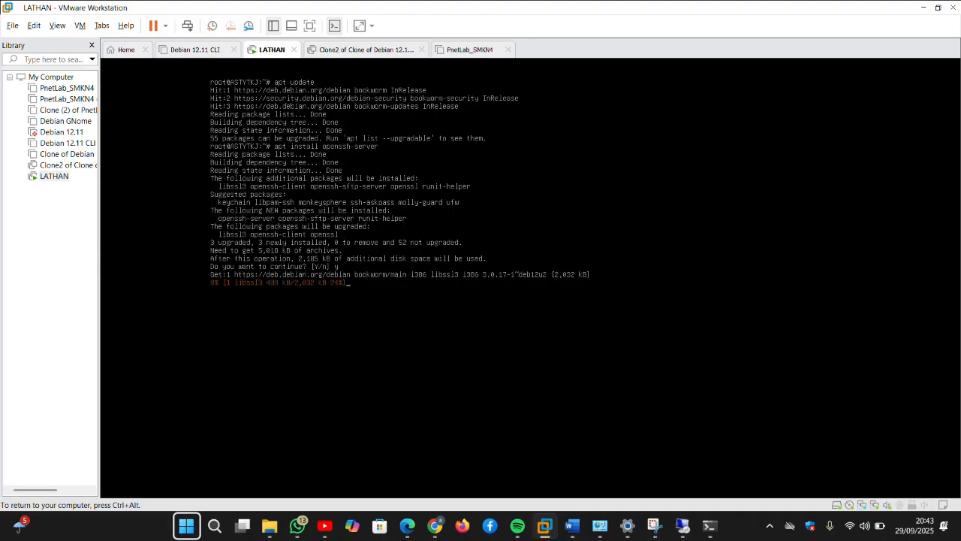
{"action": "key", "text": "ctrl+alt"}
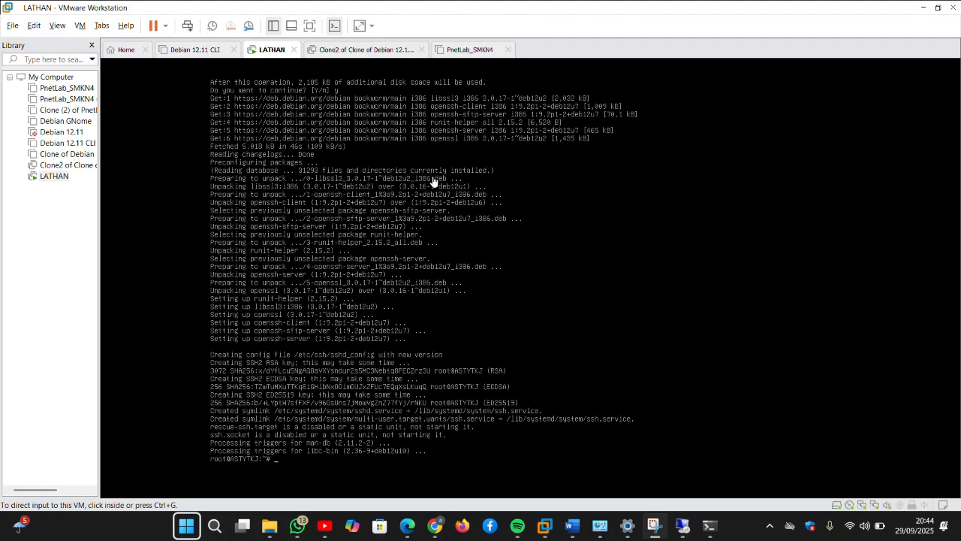
Step: Open /etc/ssh/sshd_config in nano and uncomment the Port 22 line
{"action": "left_click", "coordinate": [434, 181]}
{"action": "type", "text": "nano /e"}
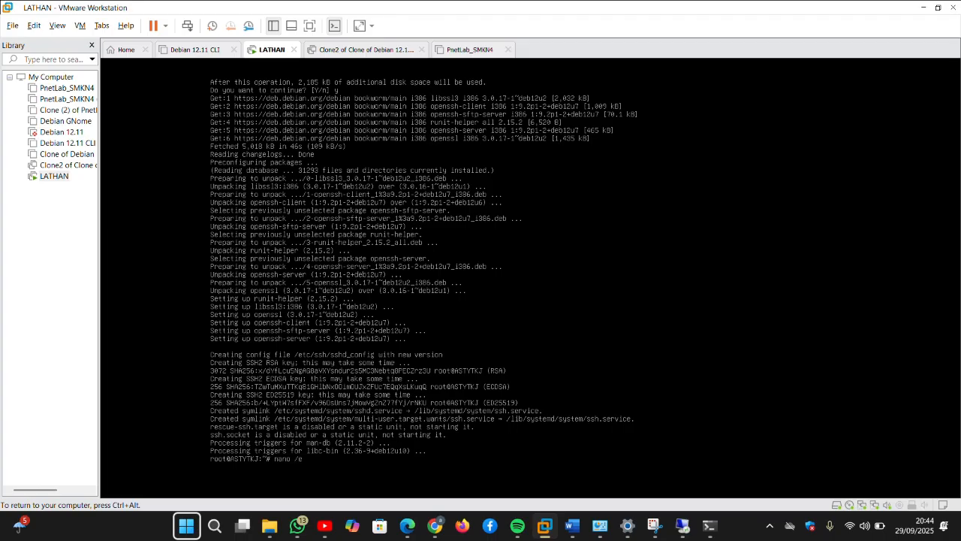
{"action": "type", "text": "tc/ssh"}
{"action": "type", "text": "/sshd_config"}
{"action": "key", "text": "Return"}
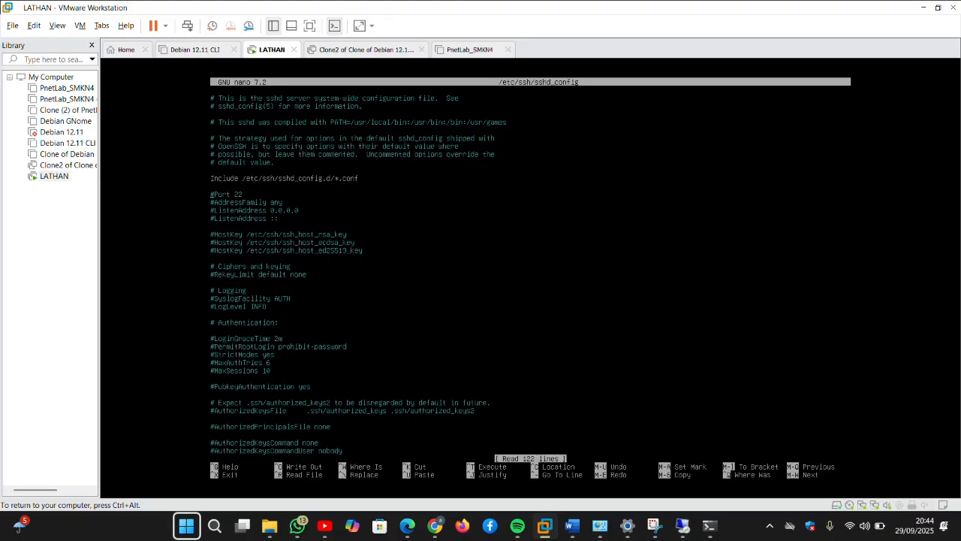
{"action": "key", "text": "BackSpace"}
{"action": "key", "text": "Return"}
{"action": "key", "text": "Delete"}
Step: Uncomment PermitRootLogin, change prohibit-password to yes, then save and exit nano
{"action": "key", "text": "Down"}
{"action": "key", "text": "Down"}
{"action": "key", "text": "Down"}
{"action": "key", "text": "Down"}
{"action": "key", "text": "Down"}
{"action": "key", "text": "Down"}
{"action": "key", "text": "Down"}
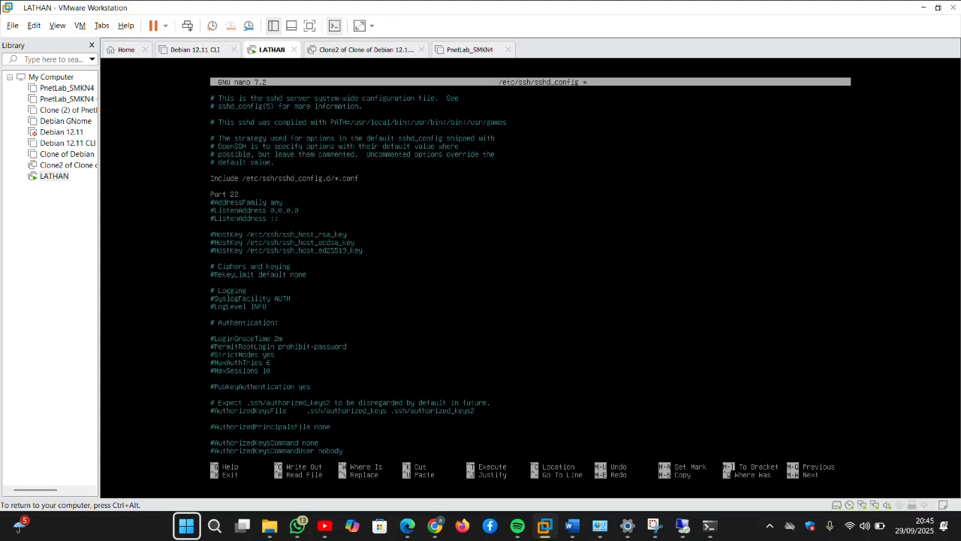
{"action": "key", "text": "Delete"}
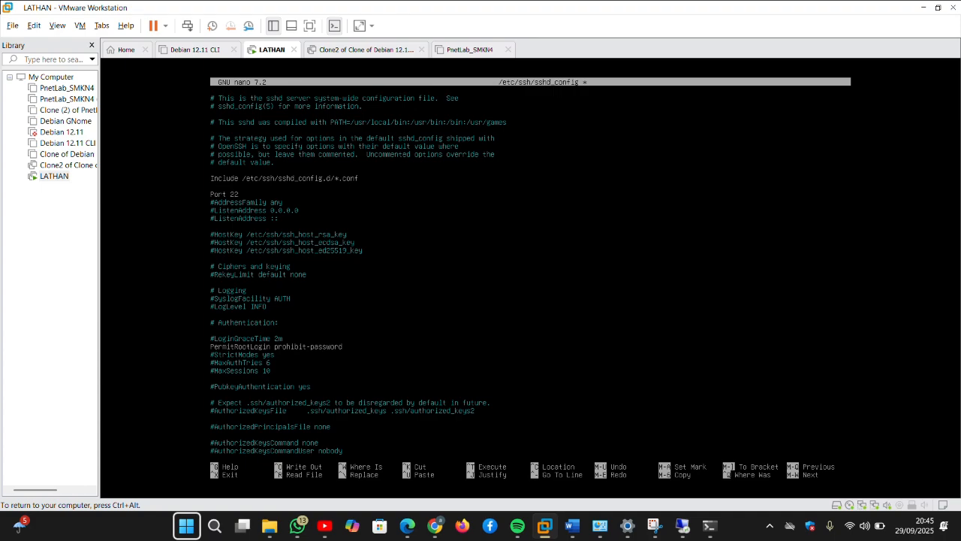
{"action": "key", "text": "BackSpace"}
{"action": "key", "text": "BackSpace"}
{"action": "key", "text": "BackSpace"}
{"action": "key", "text": "BackSpace"}
{"action": "key", "text": "BackSpace"}
{"action": "key", "text": "BackSpace"}
{"action": "key", "text": "BackSpace"}
{"action": "key", "text": "BackSpace"}
{"action": "key", "text": "BackSpace"}
{"action": "key", "text": "BackSpace"}
{"action": "key", "text": "BackSpace"}
{"action": "key", "text": "BackSpace"}
{"action": "key", "text": "BackSpace"}
{"action": "key", "text": "BackSpace"}
{"action": "key", "text": "BackSpace"}
{"action": "key", "text": "BackSpace"}
{"action": "type", "text": "yes"}
{"action": "key", "text": "ctrl+o"}
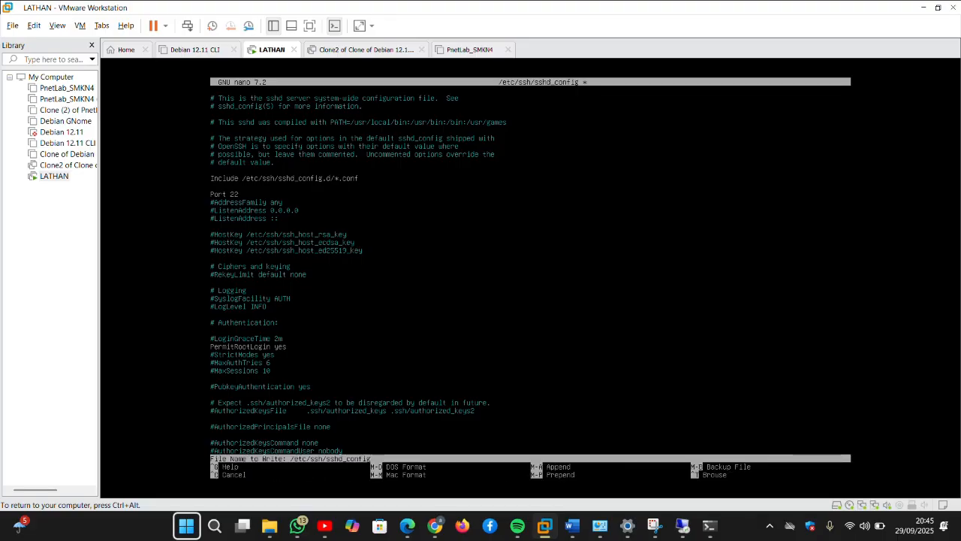
{"action": "key", "text": "Return"}
{"action": "key", "text": "ctrl+x"}
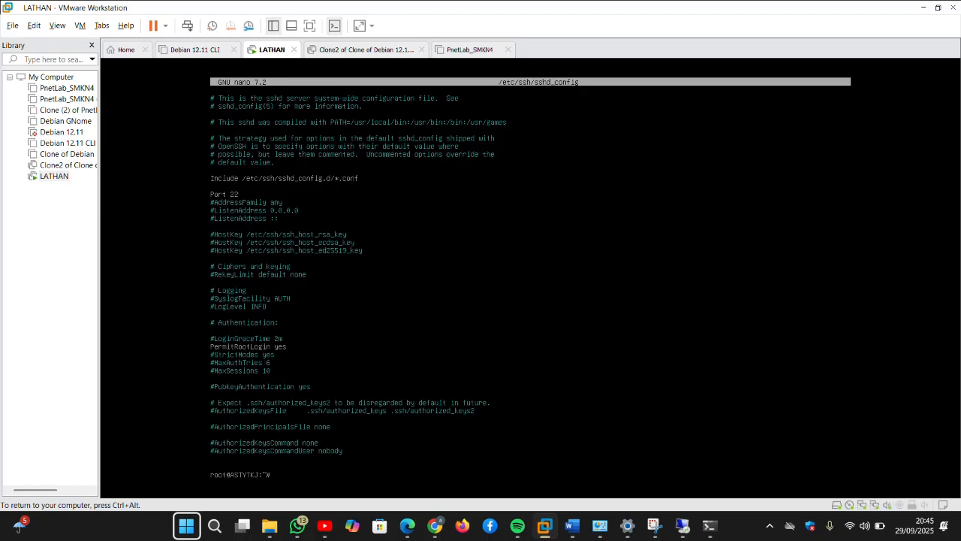
Step: Run service ssh restart, then check systemctl status ssh shows active (running)
{"action": "type", "text": "service ssh restart"}
{"action": "key", "text": "Return"}
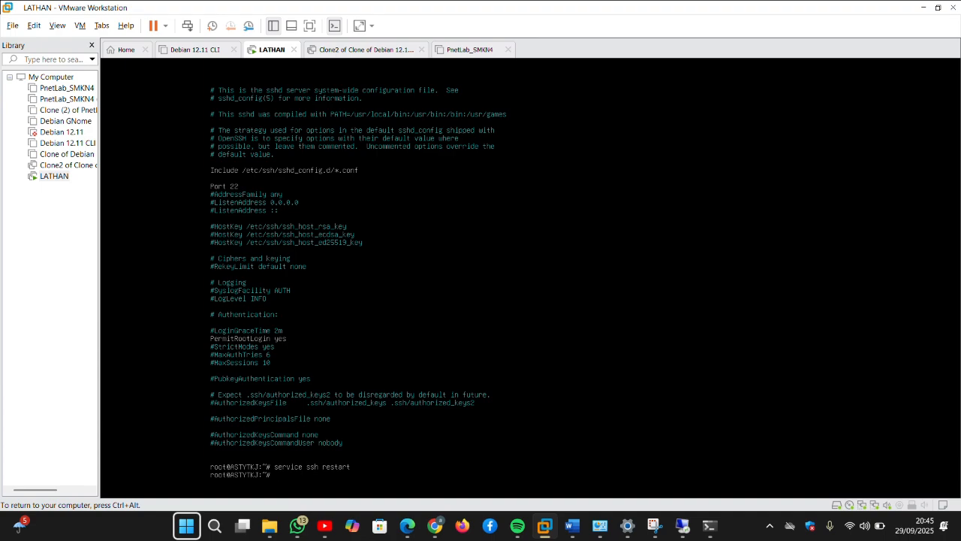
{"action": "type", "text": "system"}
{"action": "key", "text": "Tab"}
{"action": "key", "text": "Tab"}
{"action": "type", "text": "c"}
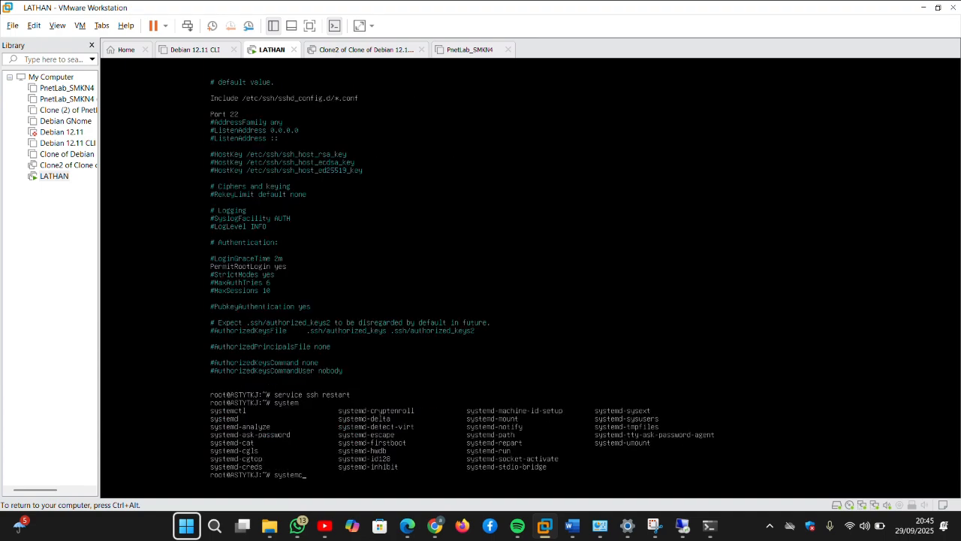
{"action": "type", "text": "tl sta"}
{"action": "key", "text": "Tab"}
{"action": "key", "text": "Tab"}
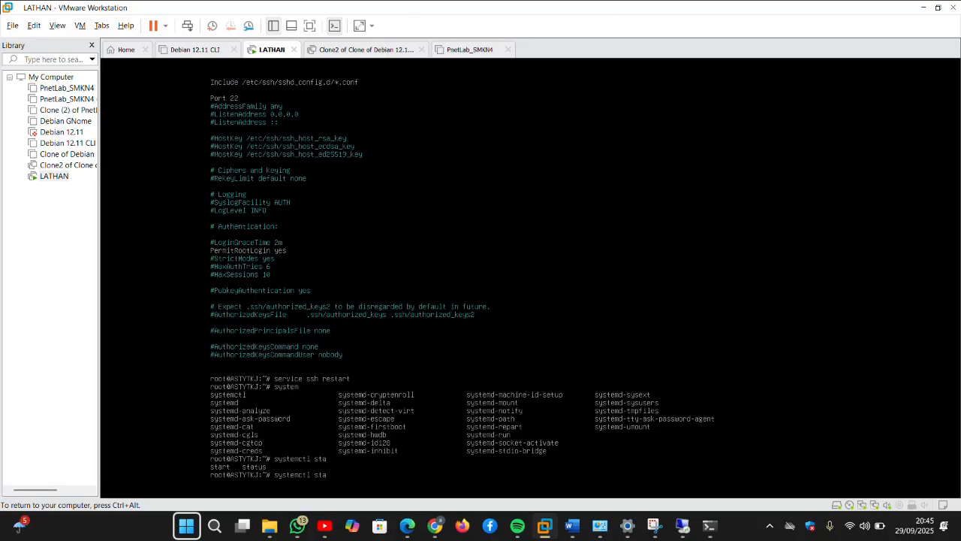
{"action": "type", "text": "tus ssh"}
{"action": "key", "text": "Return"}
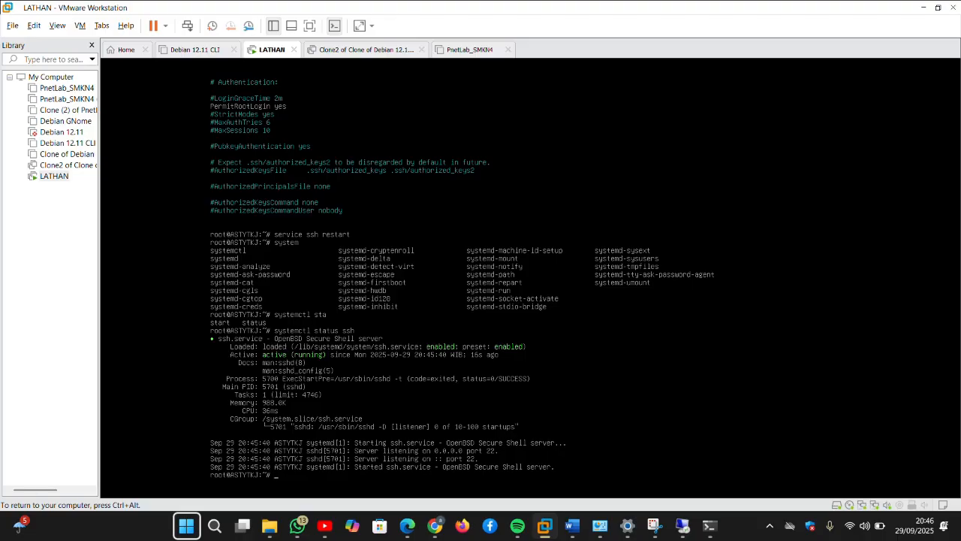
{"action": "key", "text": "ctrl+alt"}
Step: Launch PuTTY from Windows search, minimize VMware and Chrome, and enter host 192.168.13.1
{"action": "left_click", "coordinate": [206, 537]}
{"action": "type", "text": "remote"}
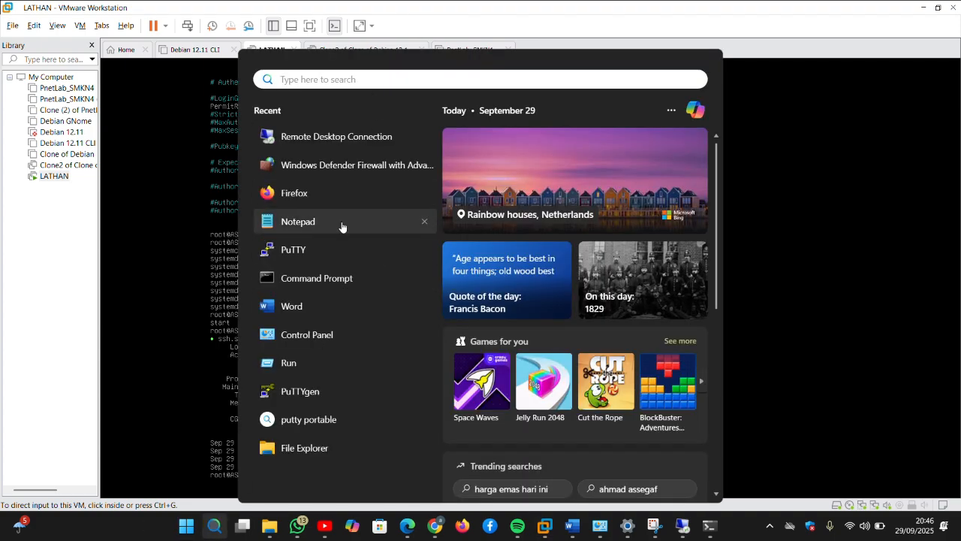
{"action": "type", "text": "putt"}
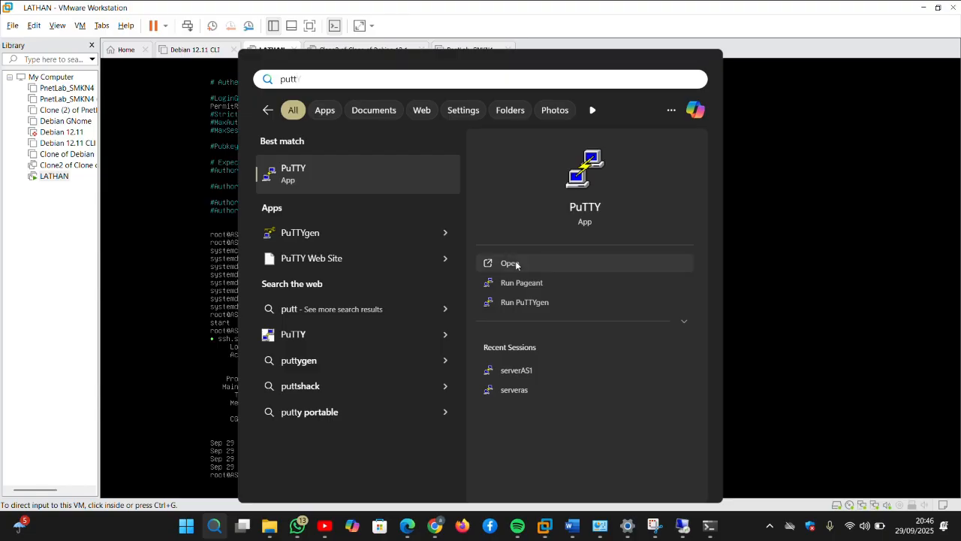
{"action": "left_click", "coordinate": [512, 262]}
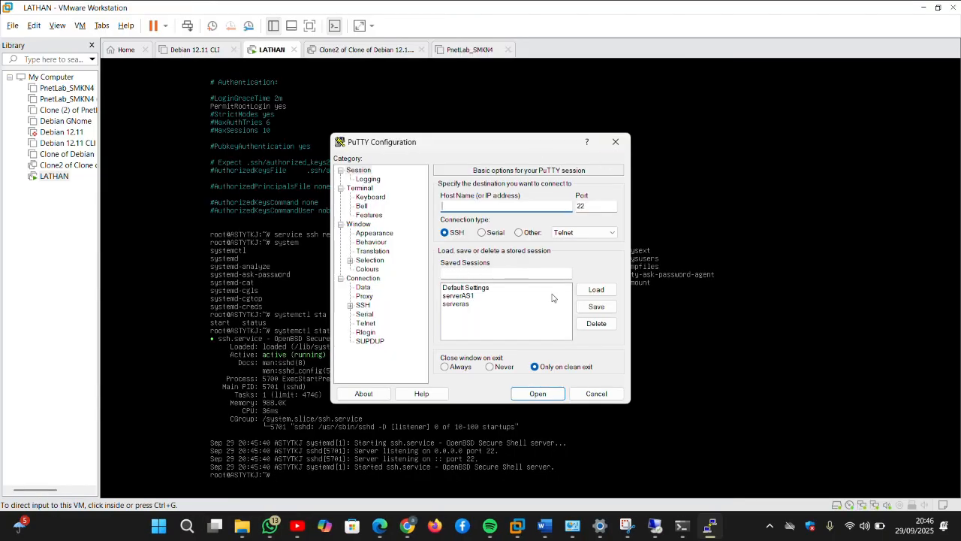
{"action": "left_click", "coordinate": [924, 7]}
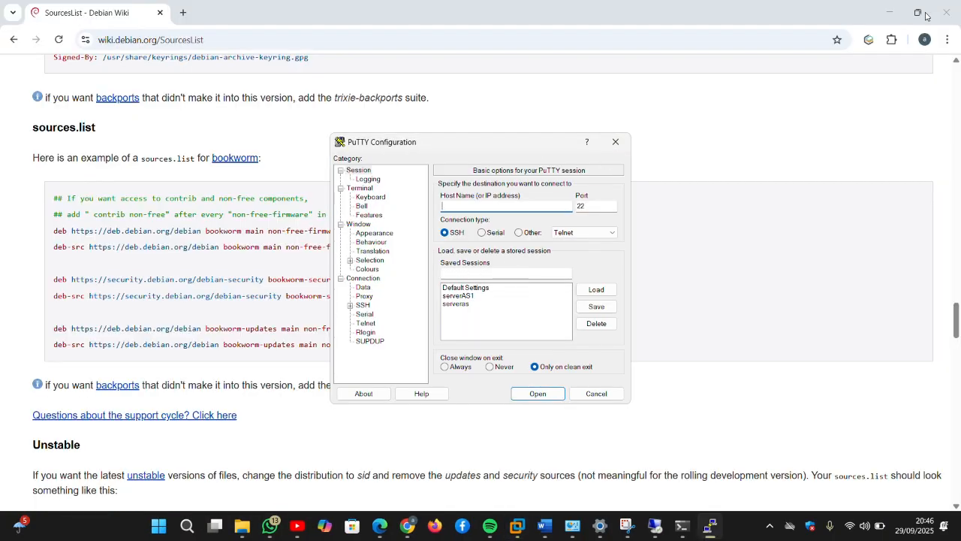
{"action": "left_click", "coordinate": [886, 13]}
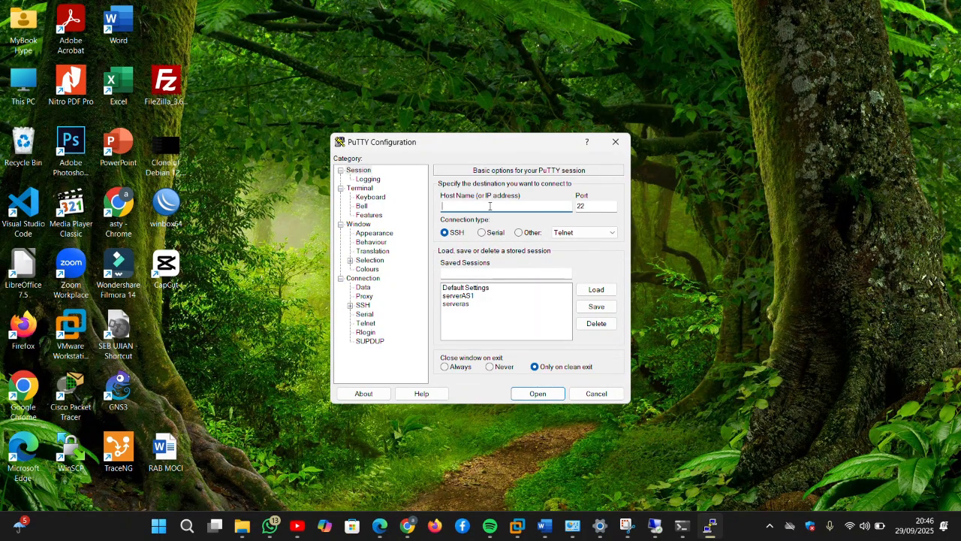
{"action": "type", "text": "192.168.13.1"}
Step: Connect to 192.168.13.1, accept the host key, log in as root, then re-enter the host
{"action": "left_click", "coordinate": [530, 393]}
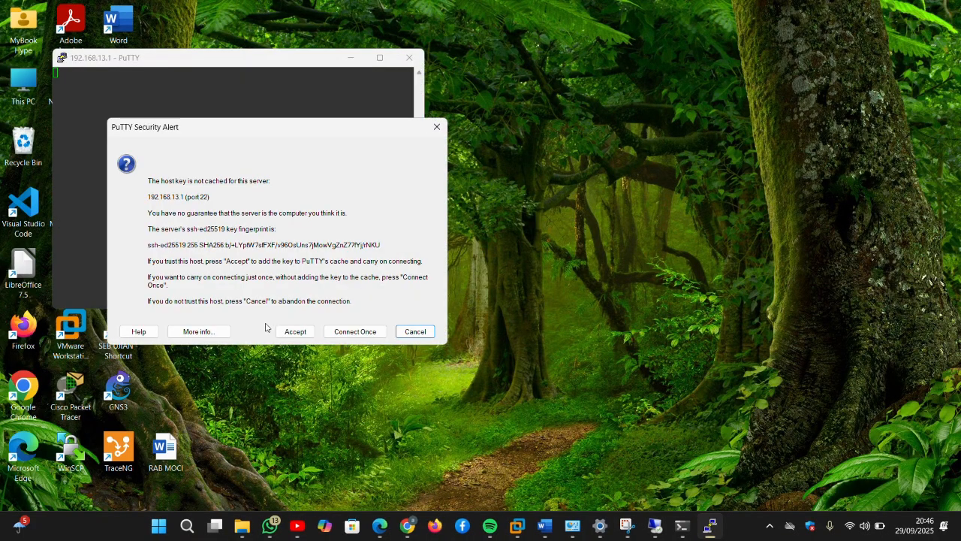
{"action": "left_click", "coordinate": [281, 332]}
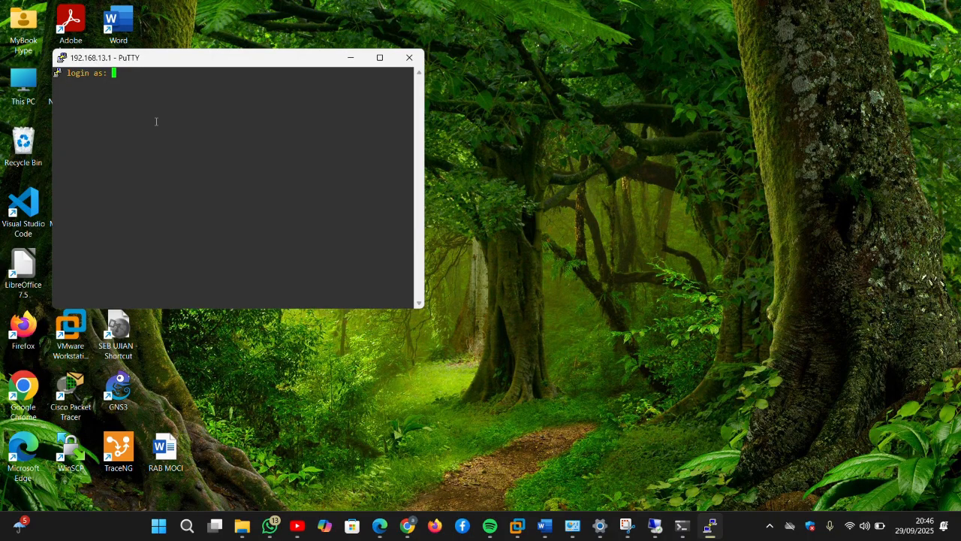
{"action": "left_click", "coordinate": [379, 57]}
{"action": "type", "text": "root"}
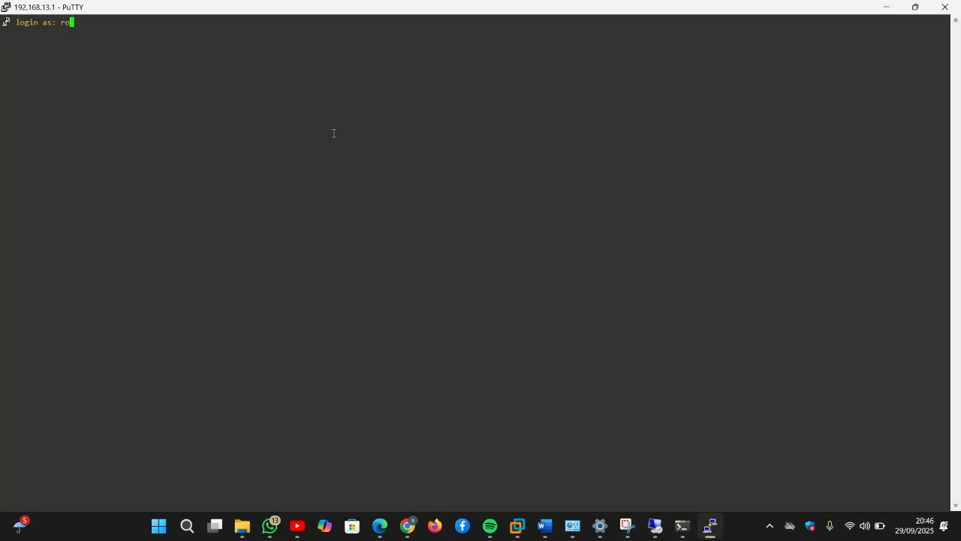
{"action": "key", "text": "Return"}
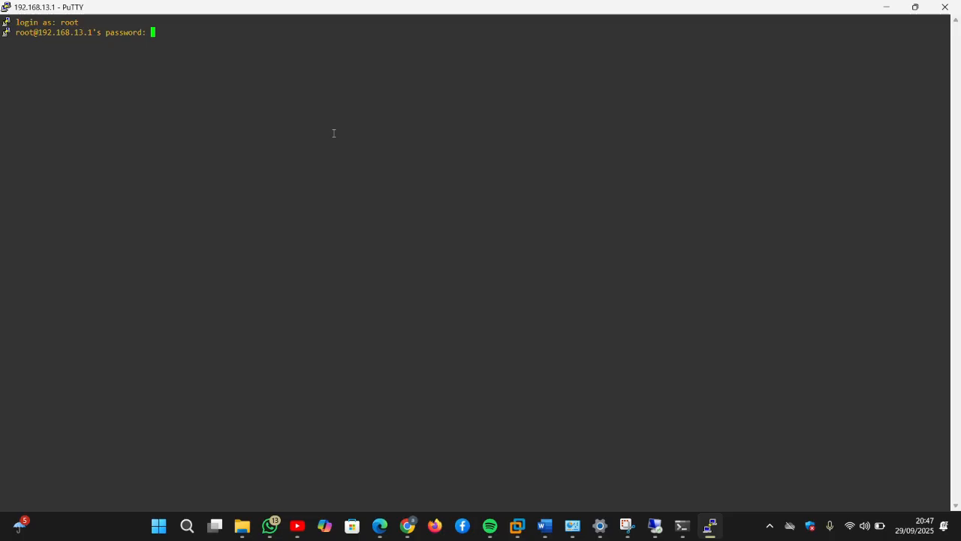
{"action": "key", "text": "Return"}
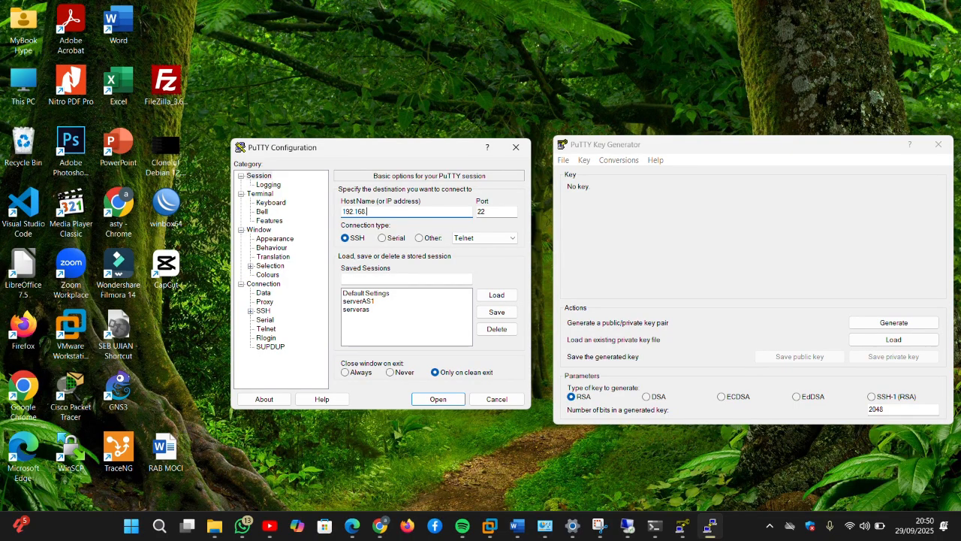
{"action": "type", "text": "13.1"}
Step: Save the current PuTTY settings as the session DEBIAN SERVER
{"action": "left_click", "coordinate": [387, 279]}
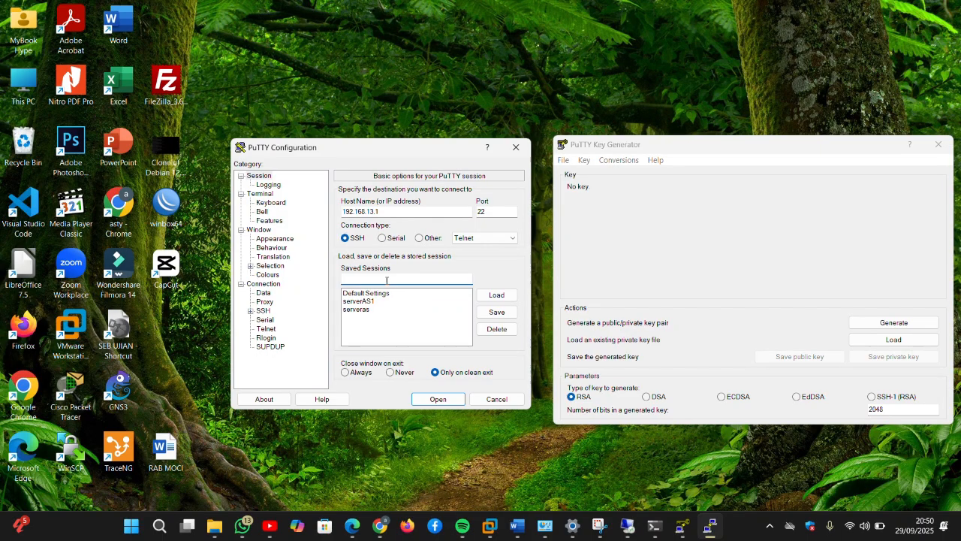
{"action": "type", "text": "DEB"}
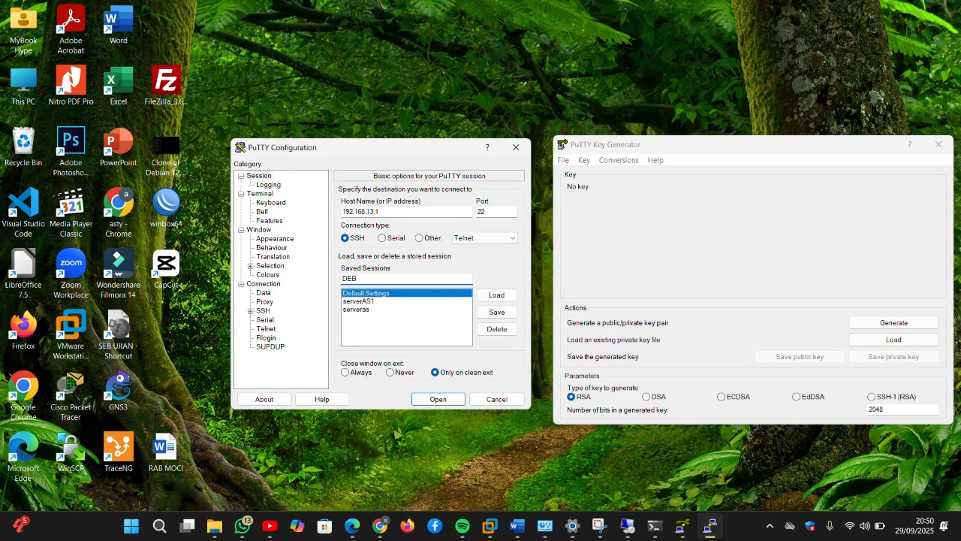
{"action": "type", "text": "IAN S"}
{"action": "type", "text": "ERVER"}
{"action": "left_click", "coordinate": [490, 316]}
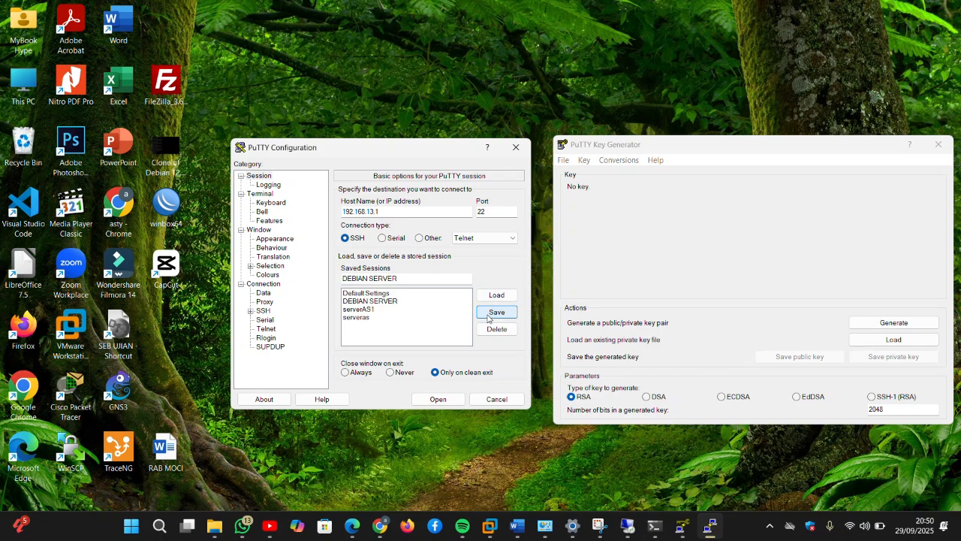
Step: Load DEBIAN SERVER, clear the Host Name field, and launch the saved session
{"action": "left_click", "coordinate": [397, 308]}
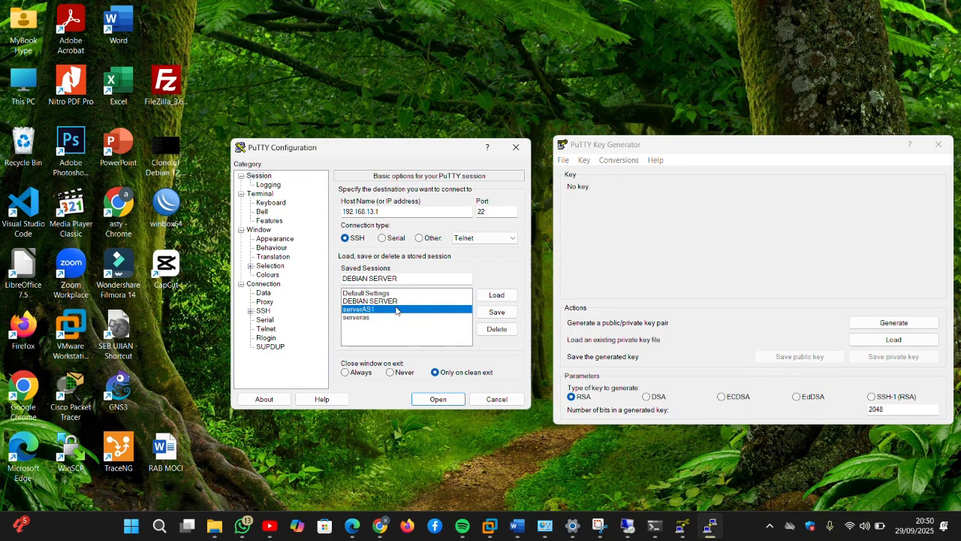
{"action": "left_click", "coordinate": [398, 301]}
{"action": "left_click", "coordinate": [484, 294]}
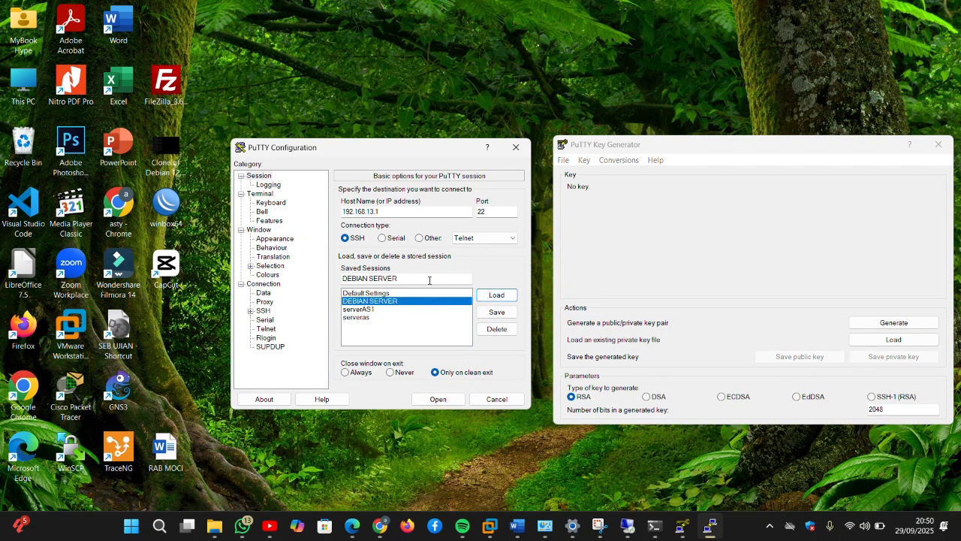
{"action": "left_click", "coordinate": [384, 211]}
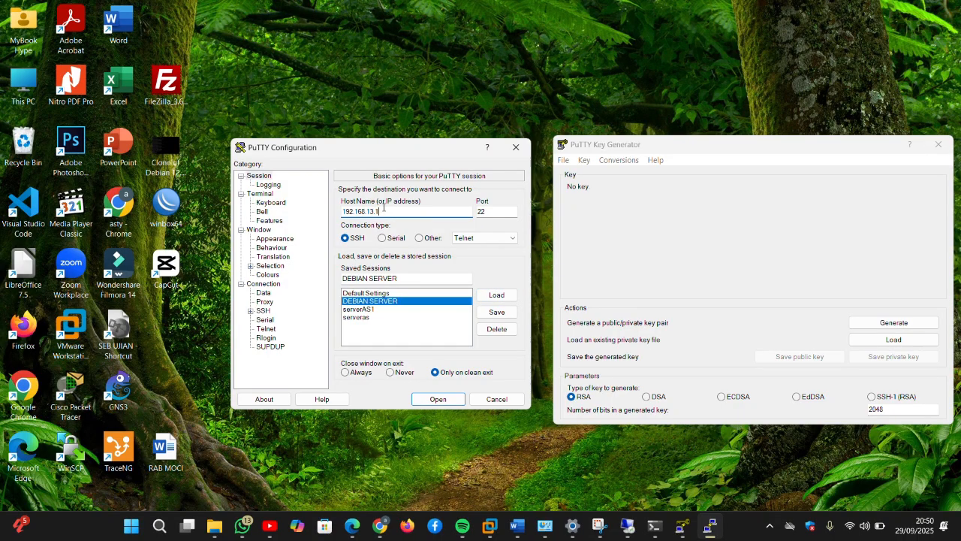
{"action": "left_click_drag", "start_coordinate": [384, 211], "coordinate": [340, 212]}
{"action": "key", "text": "BackSpace"}
{"action": "double_click", "coordinate": [399, 301]}
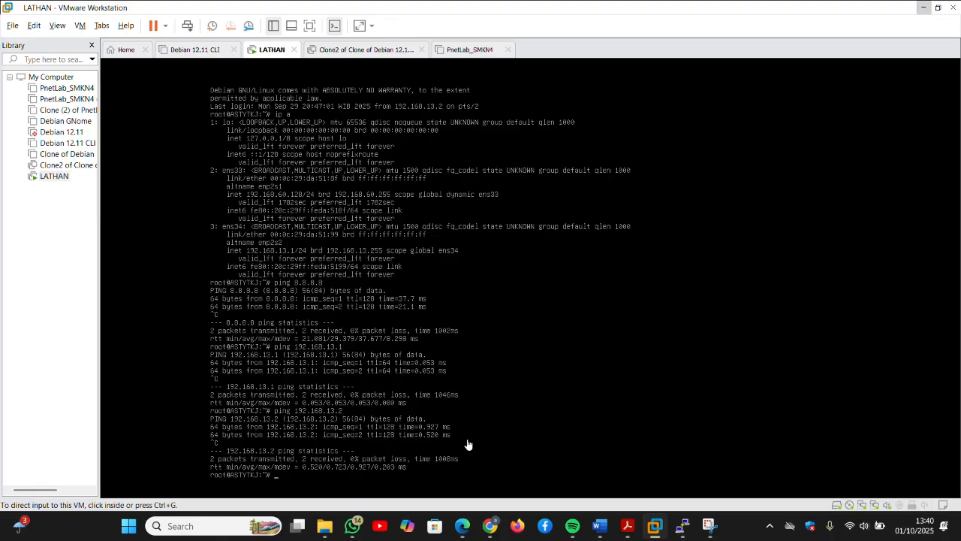
Step: Change into ~/.ssh in the VM console and list its contents
{"action": "left_click", "coordinate": [388, 461]}
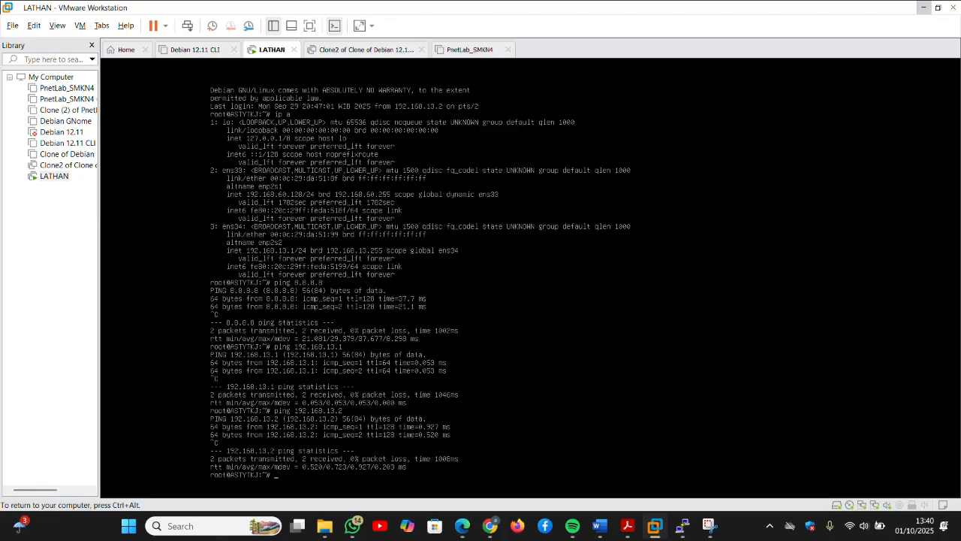
{"action": "type", "text": "cd"}
{"action": "type", "text": "~/.ssh"}
{"action": "key", "text": "Return"}
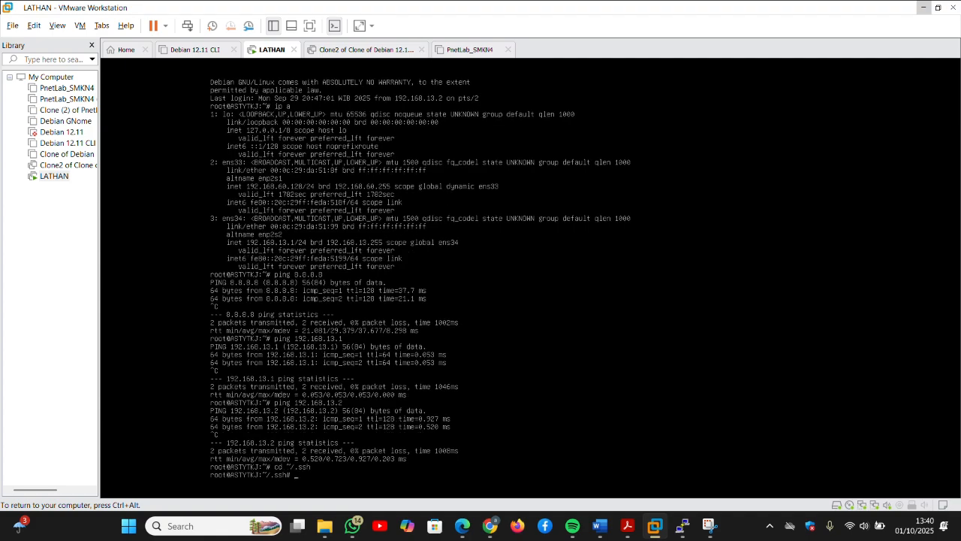
{"action": "type", "text": "ls"}
{"action": "key", "text": "Return"}
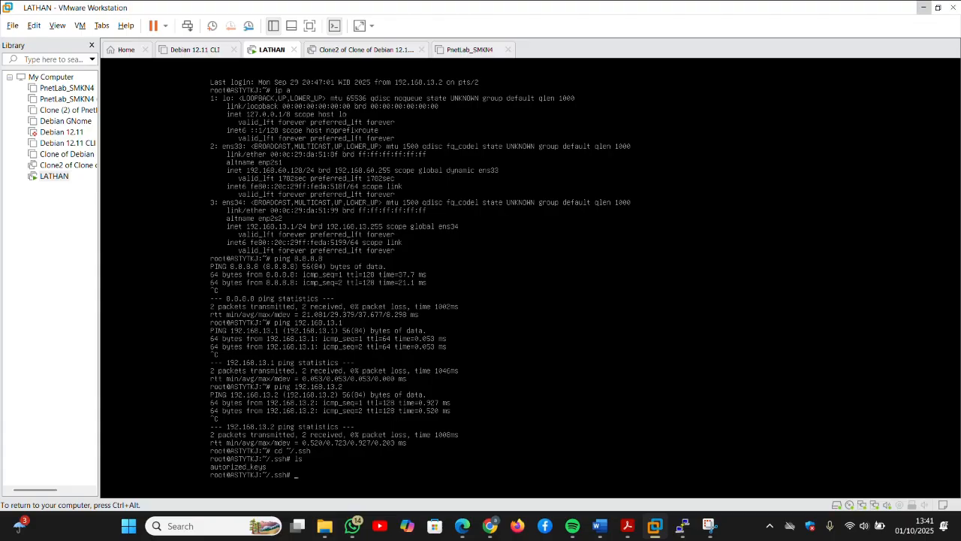
Step: Delete the misspelled autorized_keys file and create an authorized_keys folder
{"action": "type", "text": "rmdir a"}
{"action": "key", "text": "BackSpace"}
{"action": "key", "text": "BackSpace"}
{"action": "key", "text": "BackSpace"}
{"action": "key", "text": "BackSpace"}
{"action": "key", "text": "BackSpace"}
{"action": "type", "text": "a"}
{"action": "key", "text": "Tab"}
{"action": "key", "text": "Return"}
{"action": "type", "text": "mkdir"}
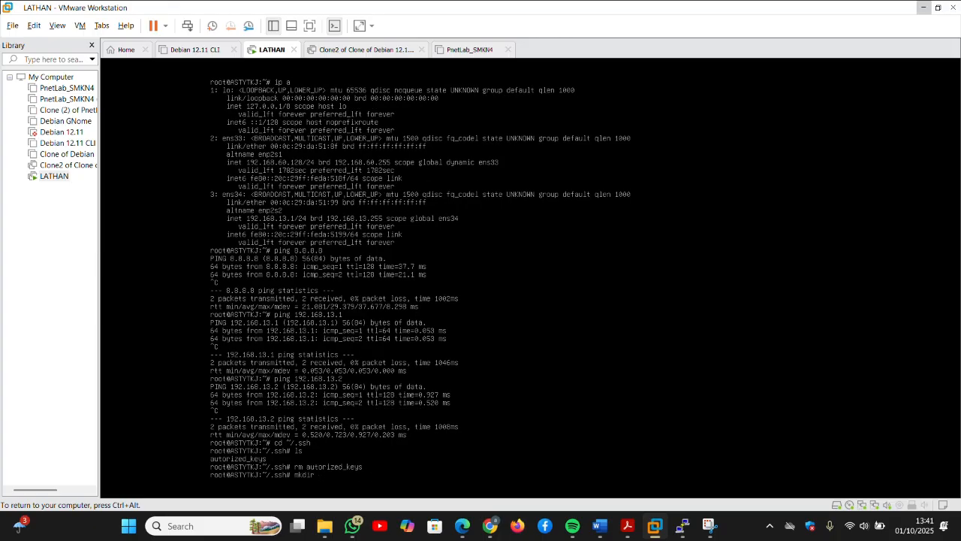
{"action": "type", "text": " authorized_keys"}
{"action": "key", "text": "Return"}
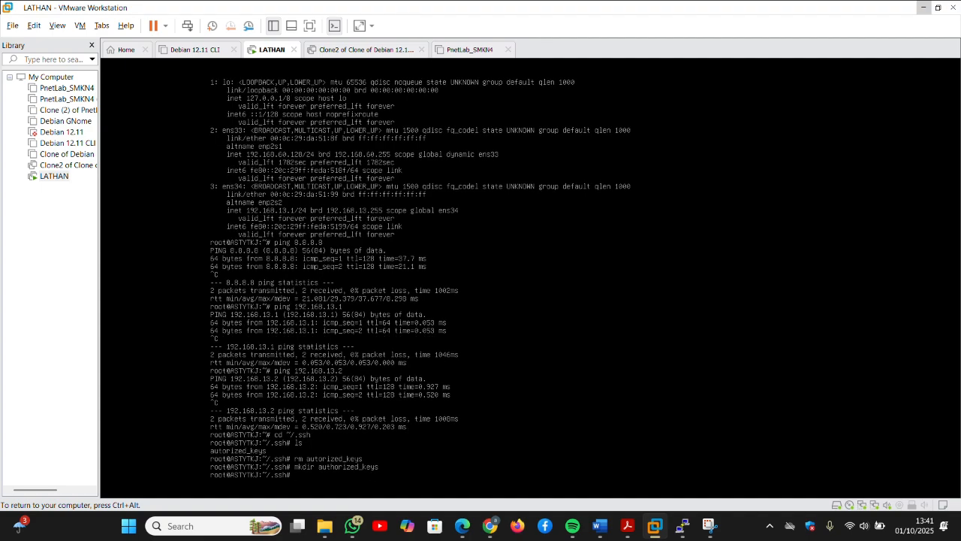
Step: Run nano authorized_keys/, exit it, and rerun nano to get an empty buffer
{"action": "type", "text": "nano authorized_keys/"}
{"action": "key", "text": "Return"}
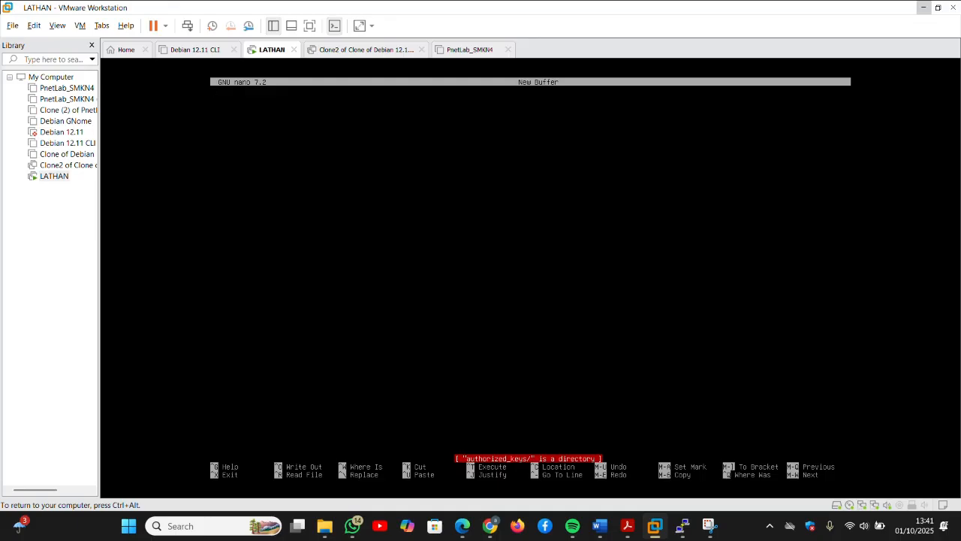
{"action": "key", "text": "ctrl+c"}
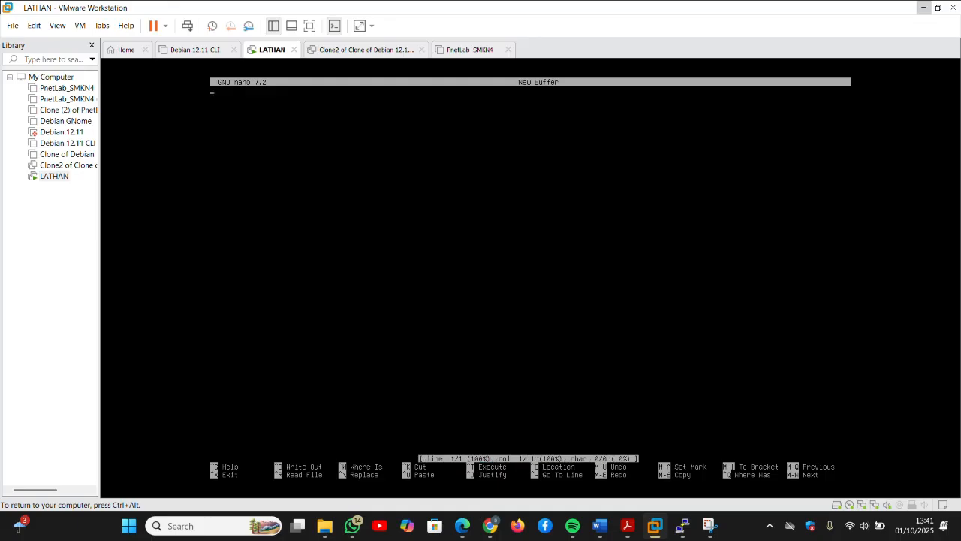
{"action": "key", "text": "ctrl+x"}
{"action": "key", "text": "Up"}
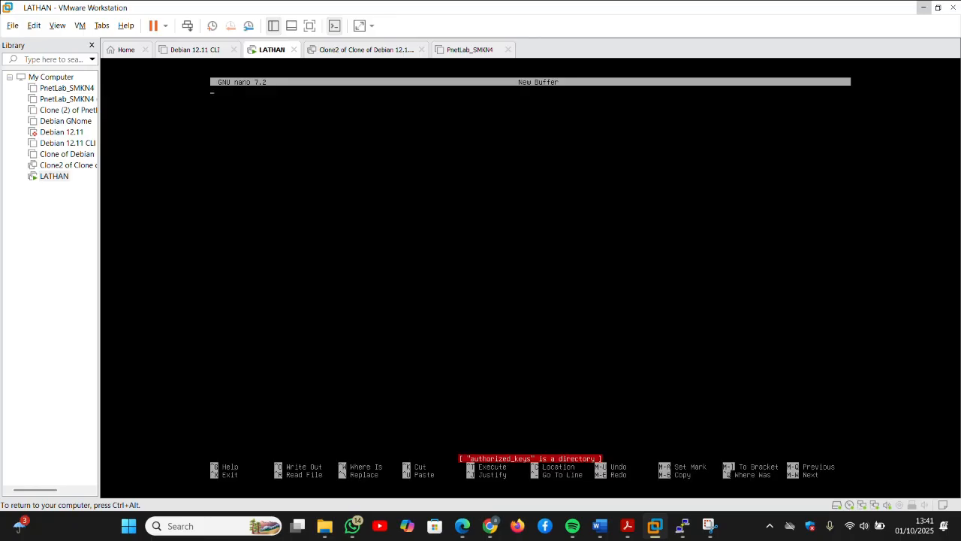
{"action": "key", "text": "ctrl+alt"}
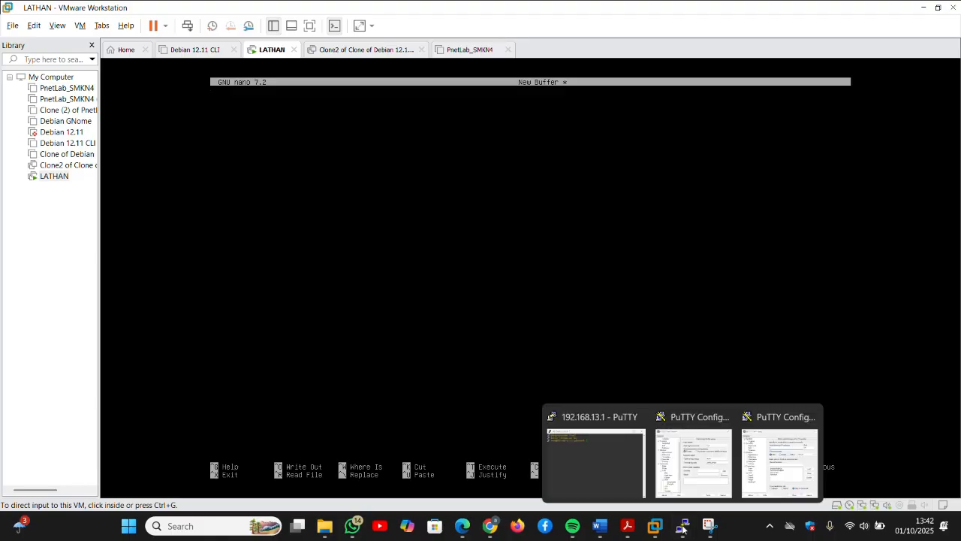
{"action": "left_click", "coordinate": [208, 533]}
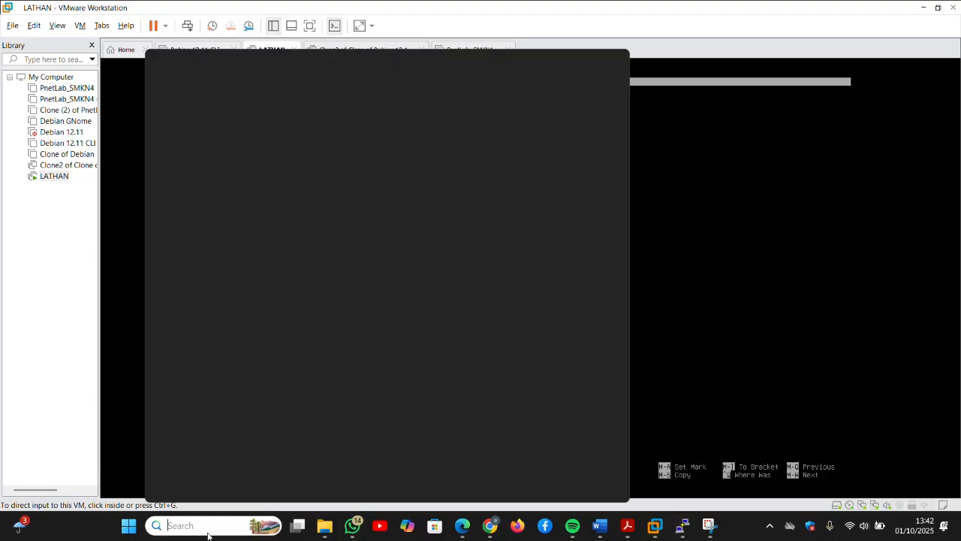
Step: Launch PuTTYgen, generate an RSA 2048 key pair, and copy the public key text
{"action": "key", "text": "Down"}
{"action": "key", "text": "Return"}
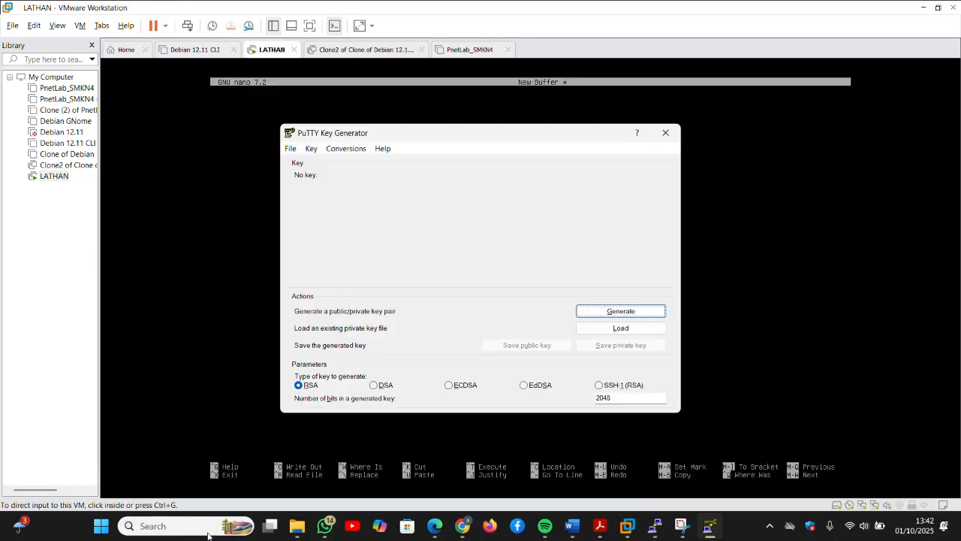
{"action": "left_click", "coordinate": [618, 313]}
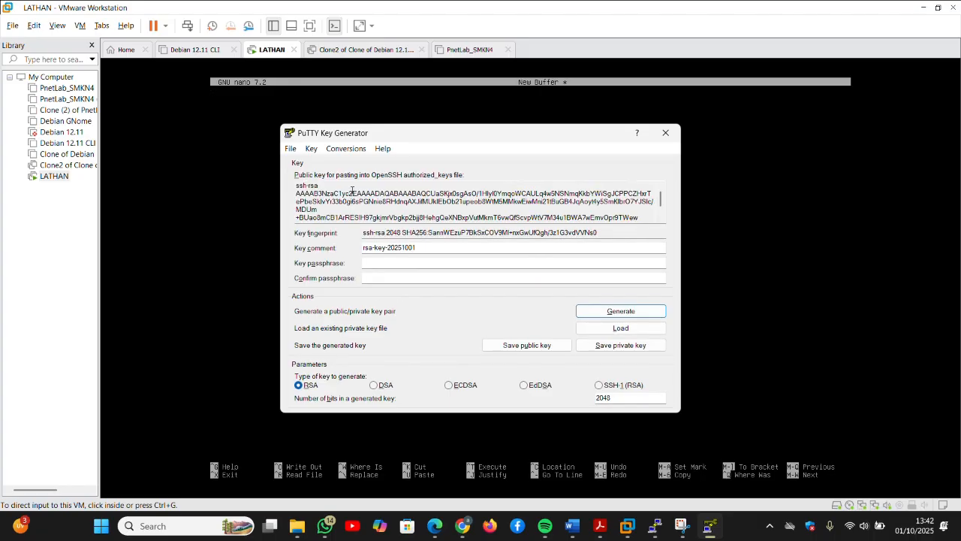
{"action": "left_click_drag", "start_coordinate": [298, 185], "coordinate": [424, 227]}
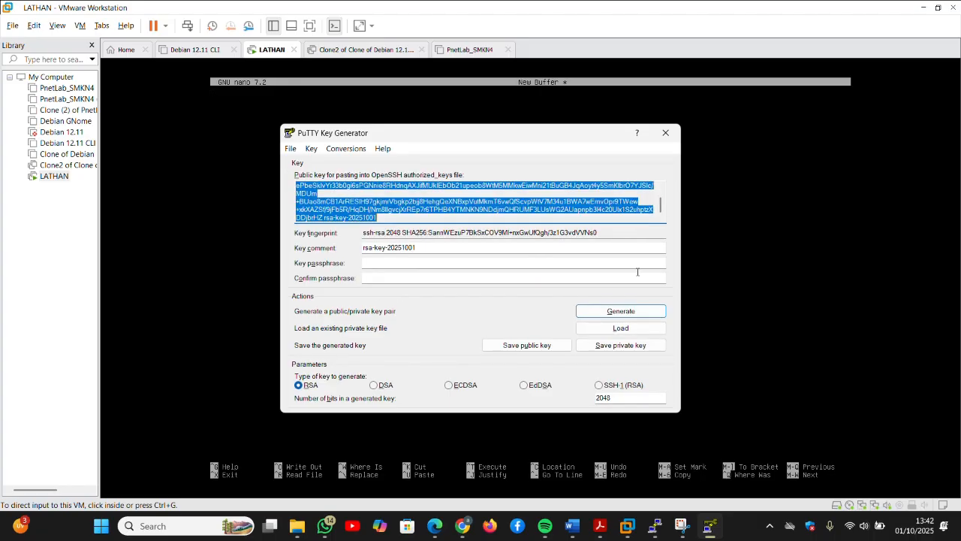
{"action": "right_click", "coordinate": [472, 219]}
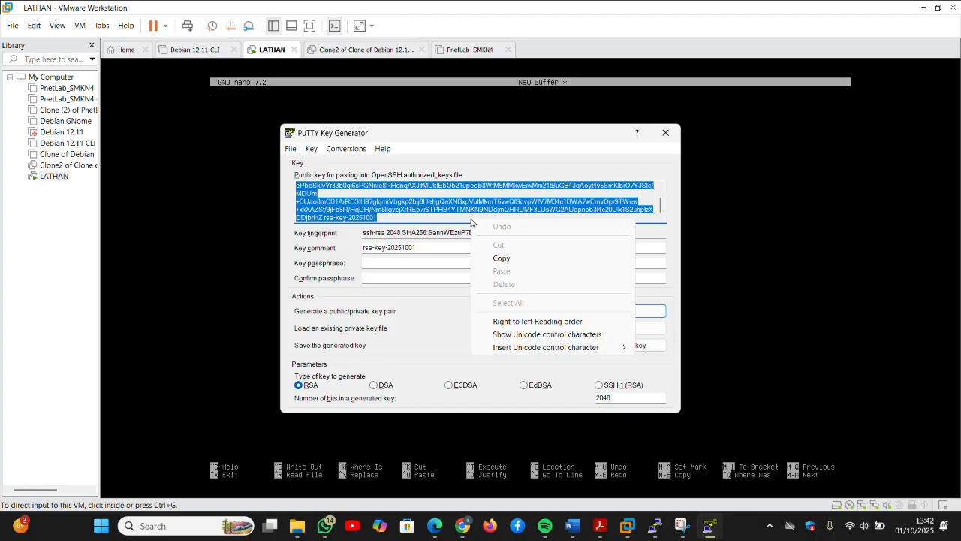
{"action": "left_click", "coordinate": [512, 260]}
{"action": "scroll", "coordinate": [381, 183], "scroll_direction": "up", "scroll_amount": 1}
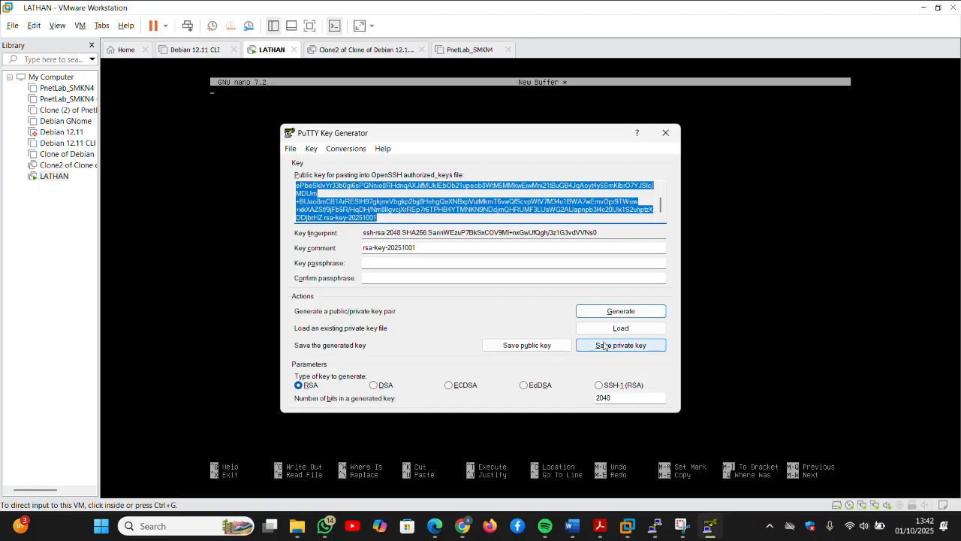
Step: Save the private key without a passphrase as keygen2 in Documents
{"action": "left_click", "coordinate": [605, 345]}
{"action": "left_click", "coordinate": [496, 323]}
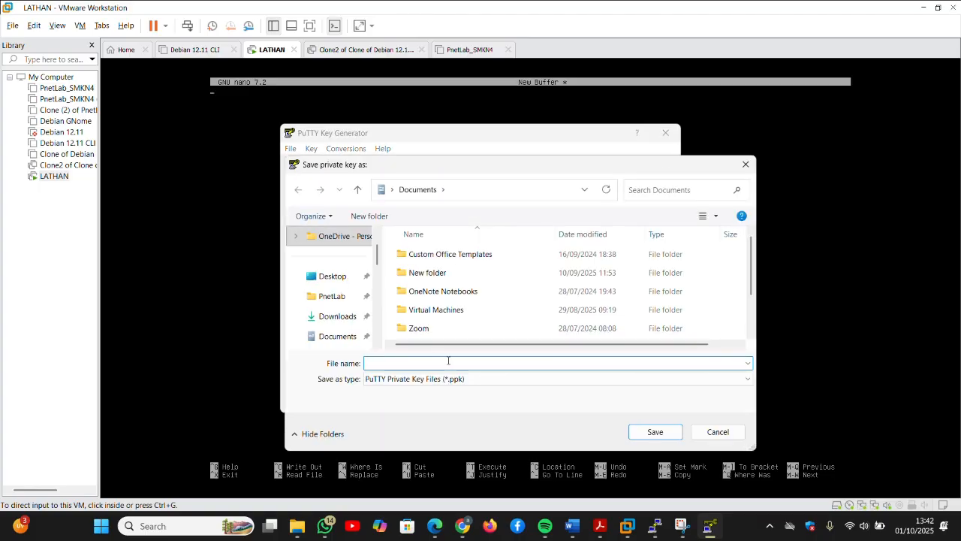
{"action": "left_click", "coordinate": [342, 337]}
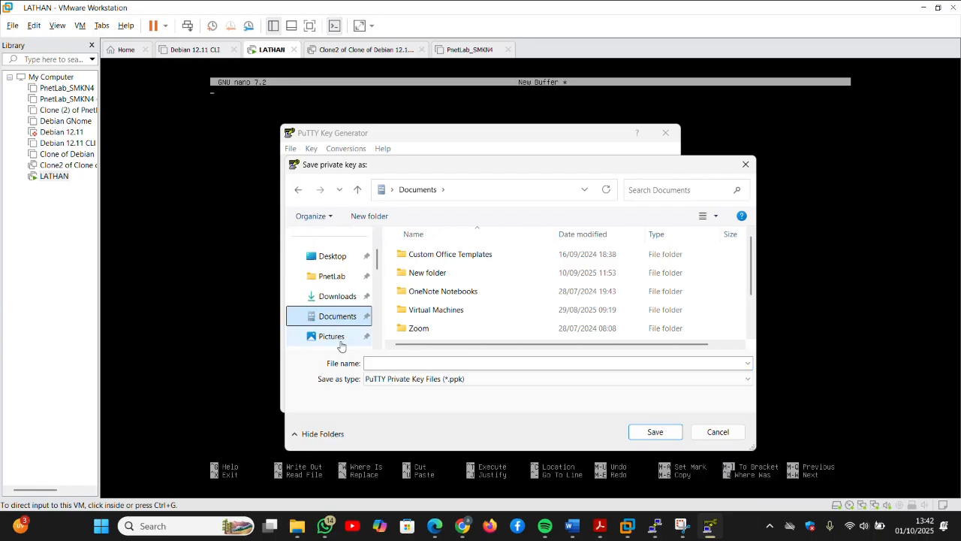
{"action": "left_click", "coordinate": [424, 364]}
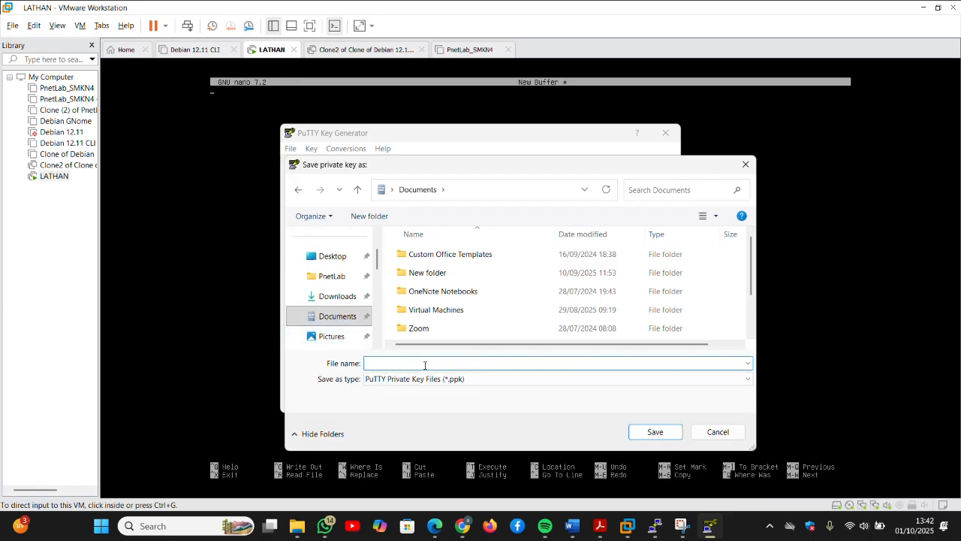
{"action": "type", "text": "keygen2"}
{"action": "left_click", "coordinate": [678, 432]}
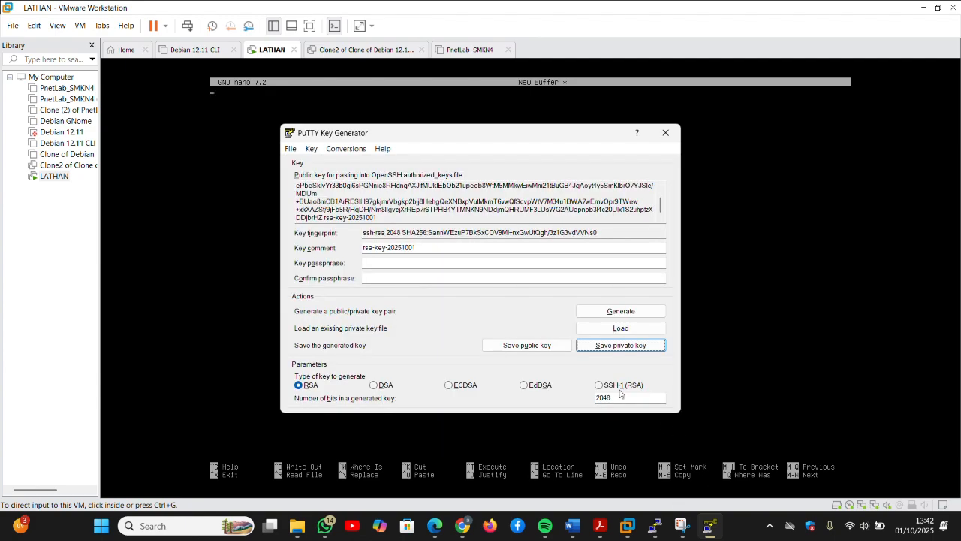
{"action": "left_click", "coordinate": [655, 525]}
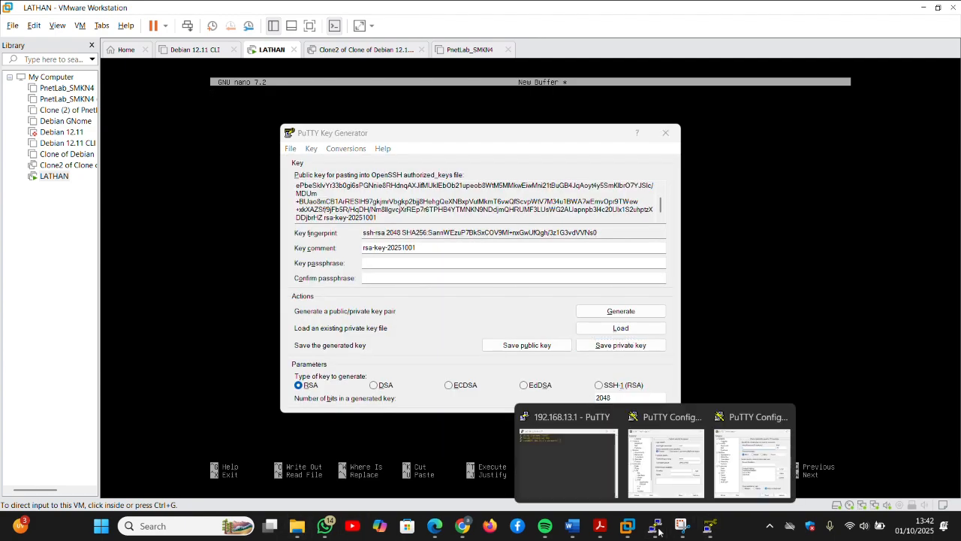
Step: Load the SERVERDEBIAN saved session in PuTTY Configuration
{"action": "left_click", "coordinate": [655, 463]}
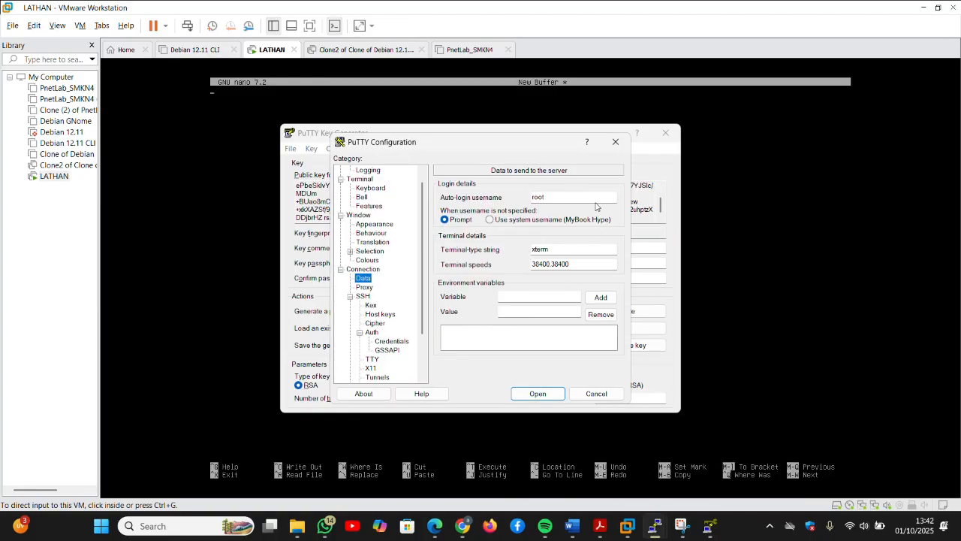
{"action": "scroll", "coordinate": [356, 177], "scroll_direction": "up", "scroll_amount": 1}
{"action": "left_click", "coordinate": [357, 171]}
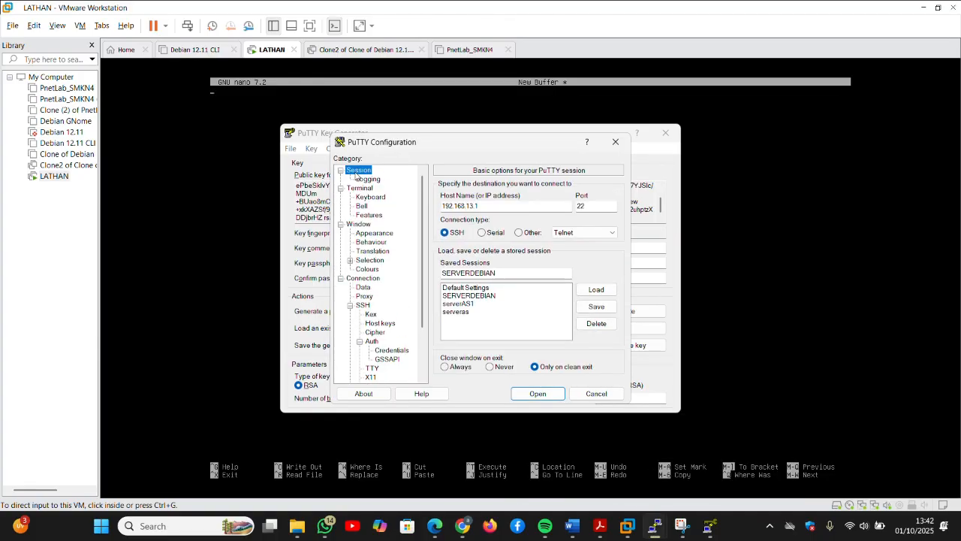
{"action": "left_click", "coordinate": [481, 297]}
{"action": "left_click", "coordinate": [596, 289]}
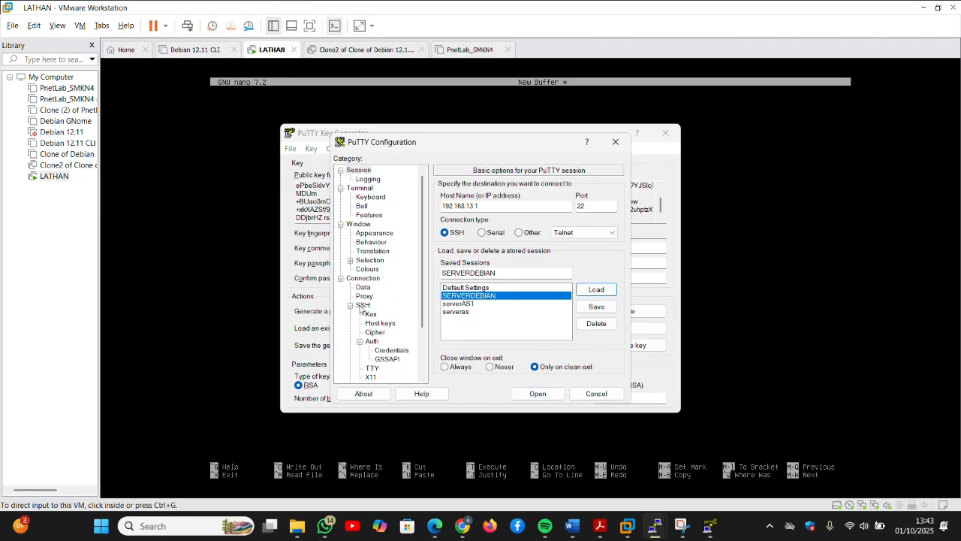
Step: Set keygen2.ppk as the SSH auth private key and save the SERVERDEBIAN session
{"action": "left_click", "coordinate": [383, 351]}
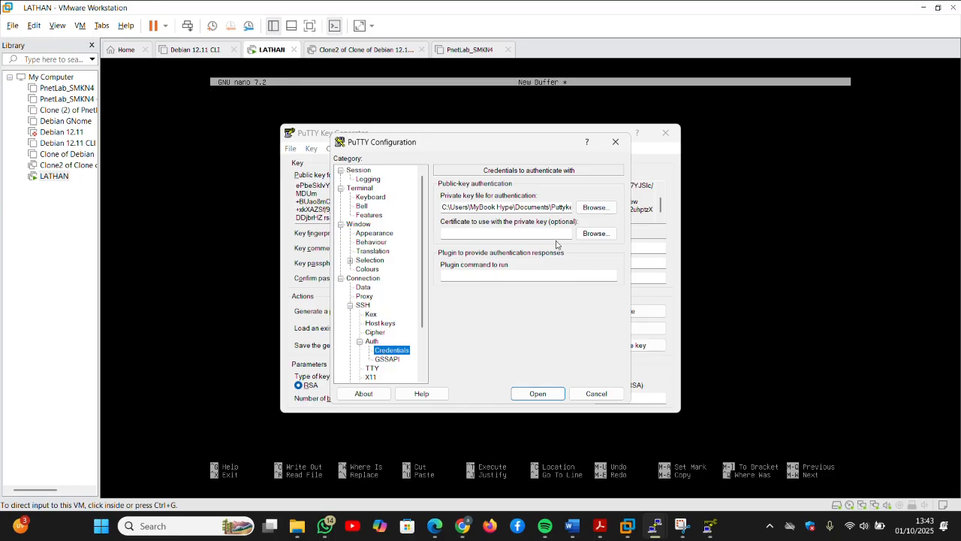
{"action": "left_click", "coordinate": [596, 208]}
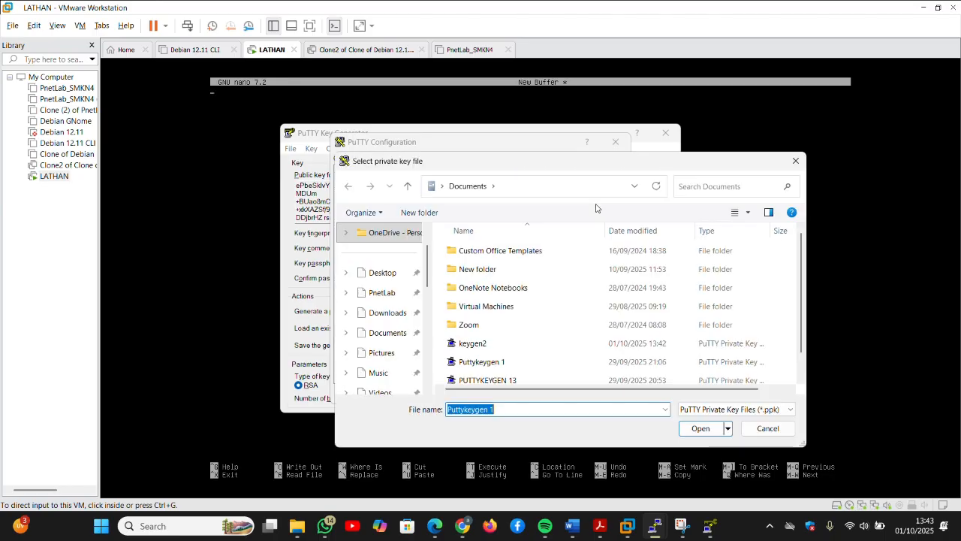
{"action": "left_click", "coordinate": [474, 345]}
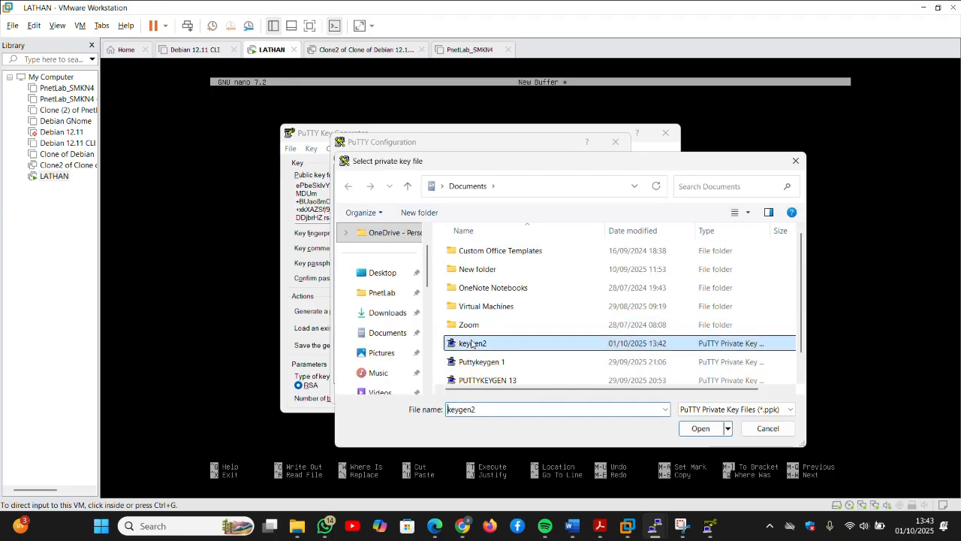
{"action": "left_click", "coordinate": [699, 430]}
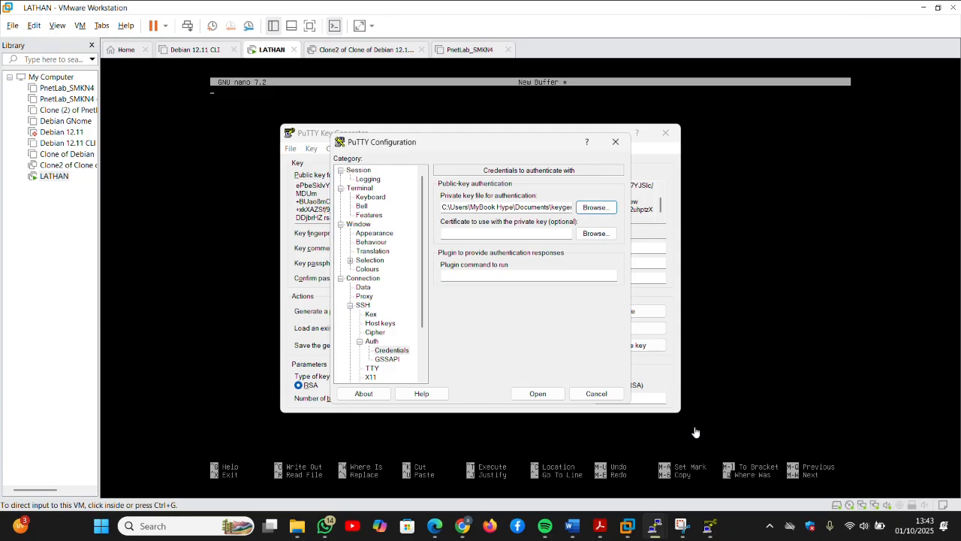
{"action": "left_click", "coordinate": [362, 171]}
{"action": "left_click", "coordinate": [591, 311]}
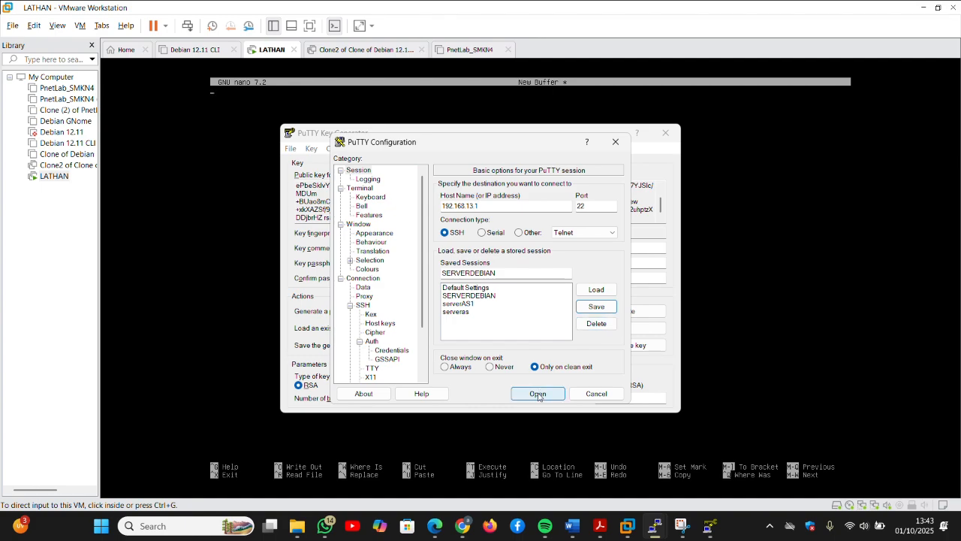
{"action": "left_click", "coordinate": [502, 443]}
Step: Replace the authorized_keys folder in ~/.ssh with an empty authorized_keys file
{"action": "key", "text": "ctrl+alt"}
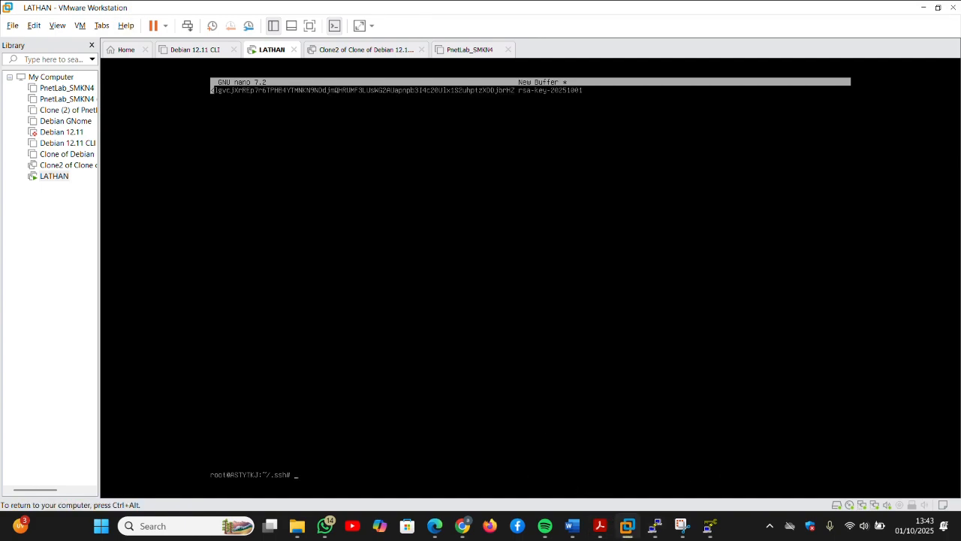
{"action": "type", "text": "ls"}
{"action": "key", "text": "Return"}
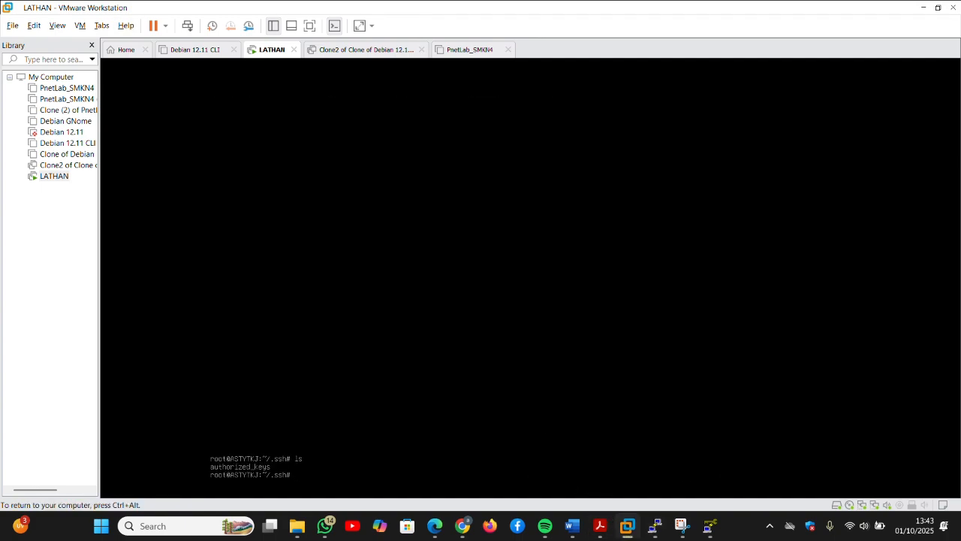
{"action": "type", "text": "rmdir "}
{"action": "type", "text": "a"}
{"action": "key", "text": "Tab"}
{"action": "key", "text": "Return"}
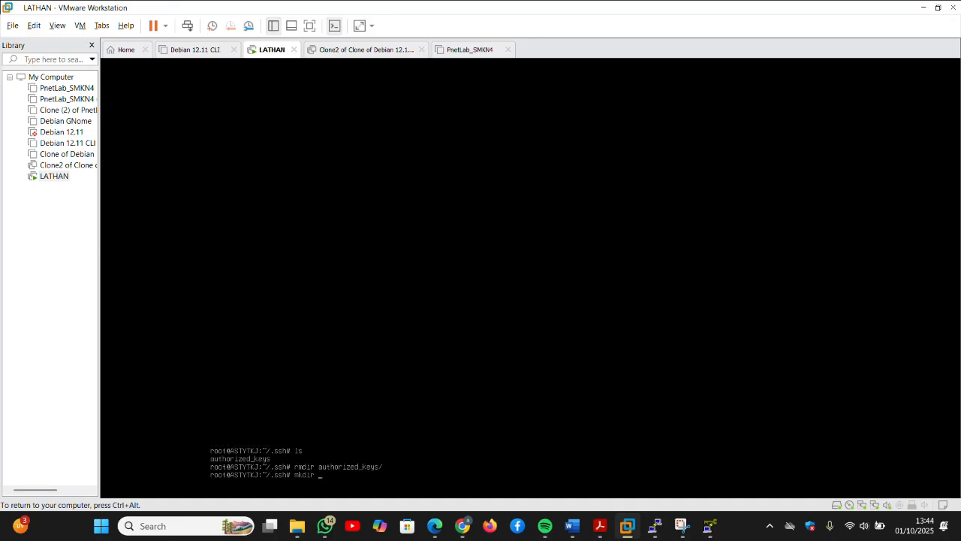
{"action": "key", "text": "BackSpace"}
{"action": "key", "text": "BackSpace"}
{"action": "key", "text": "BackSpace"}
{"action": "type", "text": "touch authorized_keys"}
{"action": "key", "text": "Return"}
Step: Paste the rsa-key-20251001 public key into authorized_keys with nano and save it
{"action": "type", "text": "nano authorized_keys"}
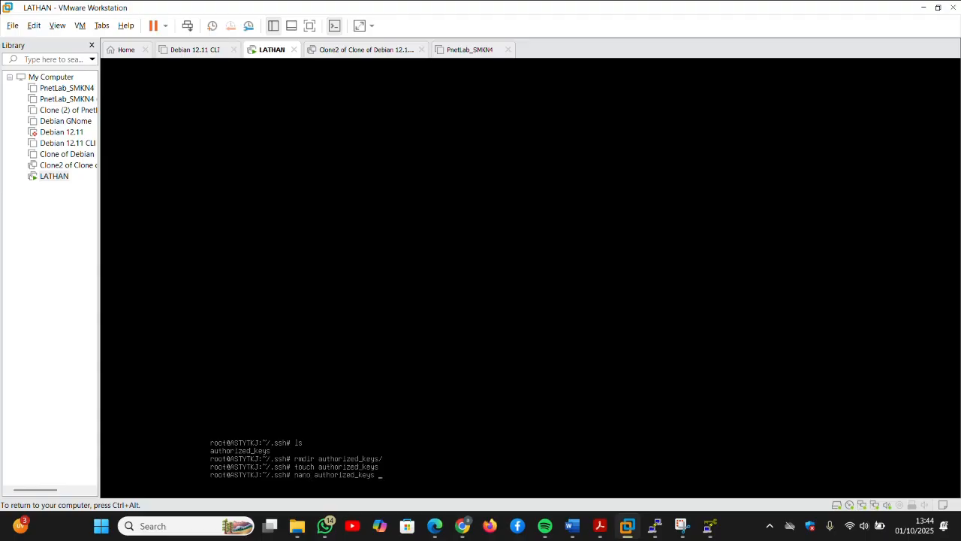
{"action": "key", "text": "Return"}
{"action": "key", "text": "ctrl+alt"}
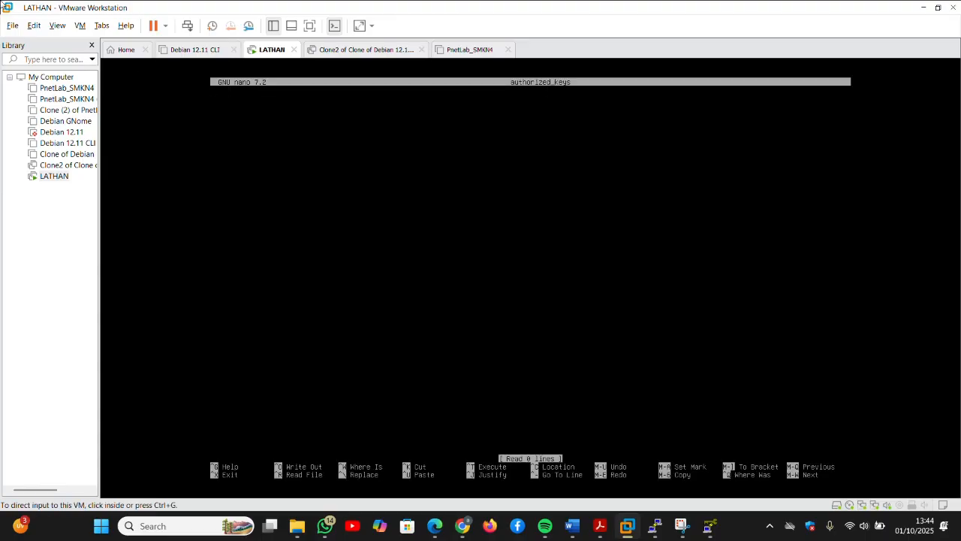
{"action": "left_click", "coordinate": [34, 25]}
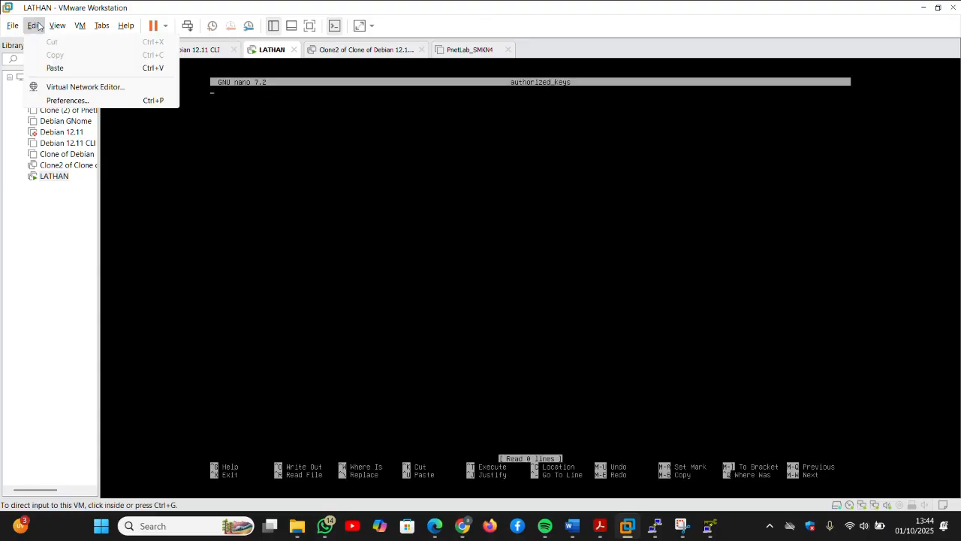
{"action": "left_click", "coordinate": [65, 68]}
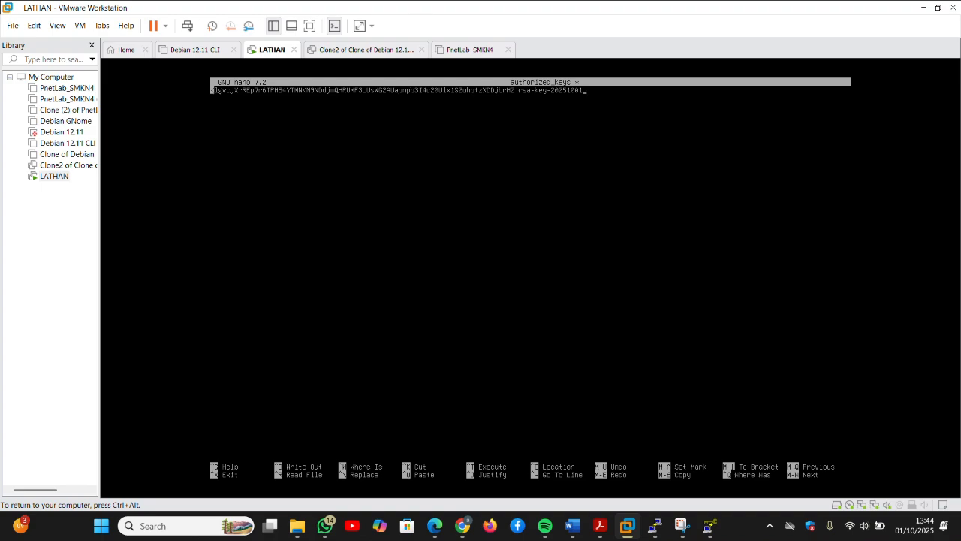
{"action": "key", "text": "ctrl+x"}
{"action": "key", "text": "y"}
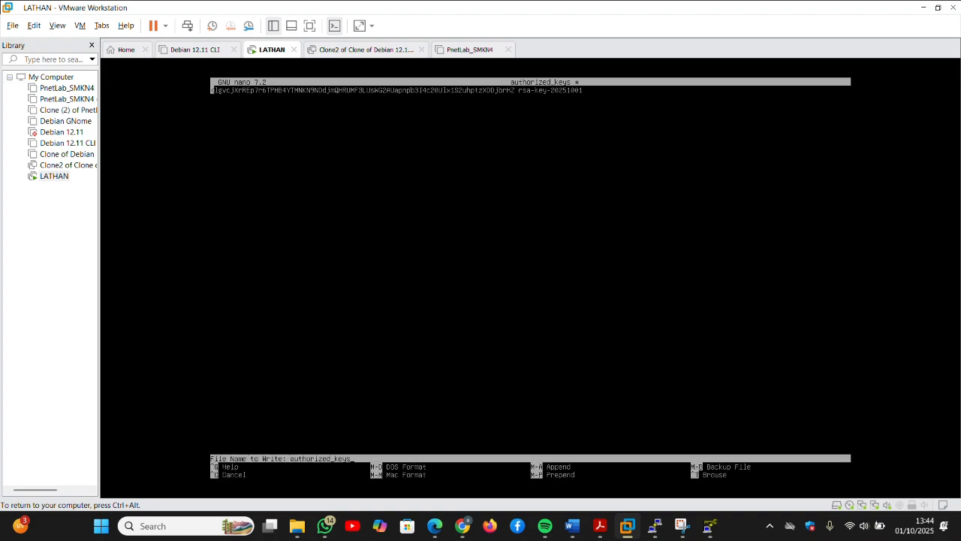
{"action": "key", "text": "Return"}
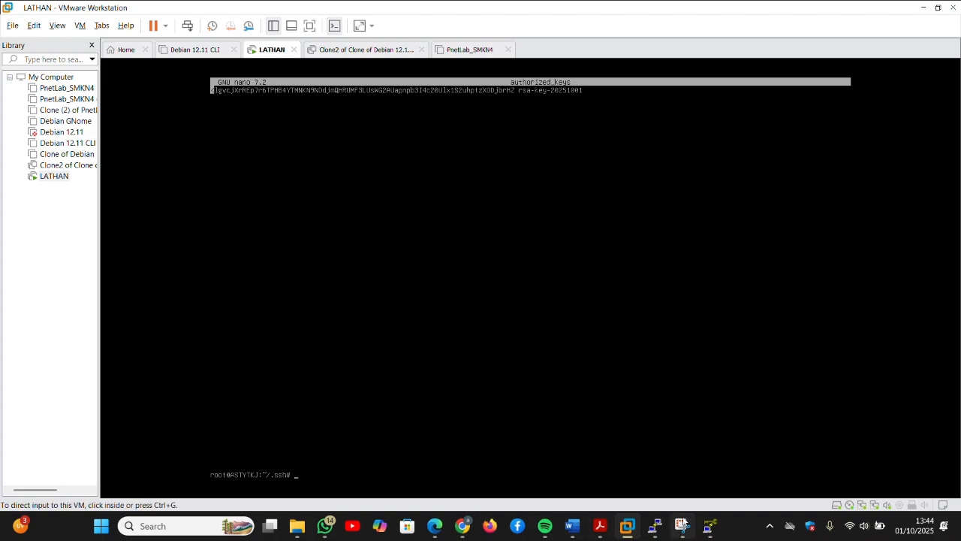
{"action": "mouse_move", "coordinate": [658, 528]}
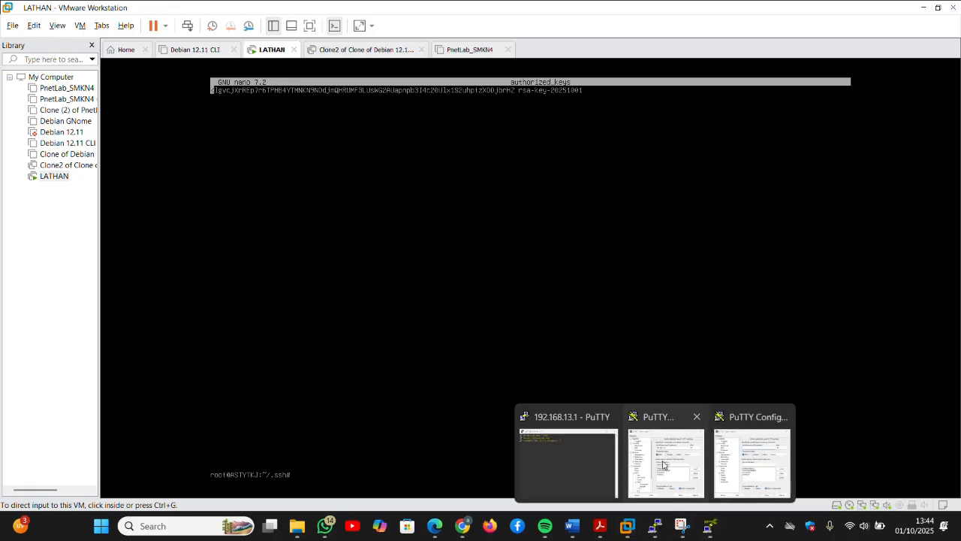
Step: Check the private key in SSH Auth Credentials, reload SERVERDEBIAN, and close the dialog
{"action": "left_click", "coordinate": [729, 474]}
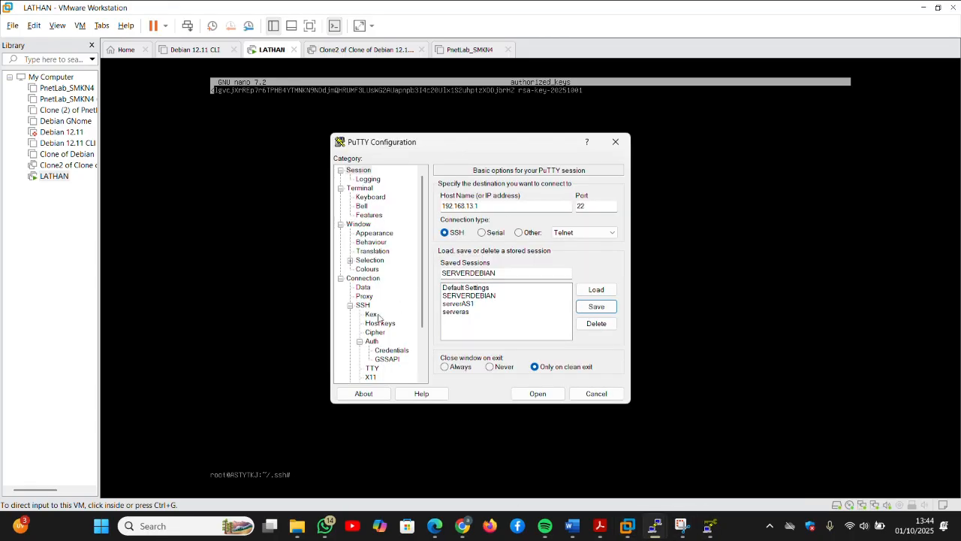
{"action": "left_click", "coordinate": [394, 350]}
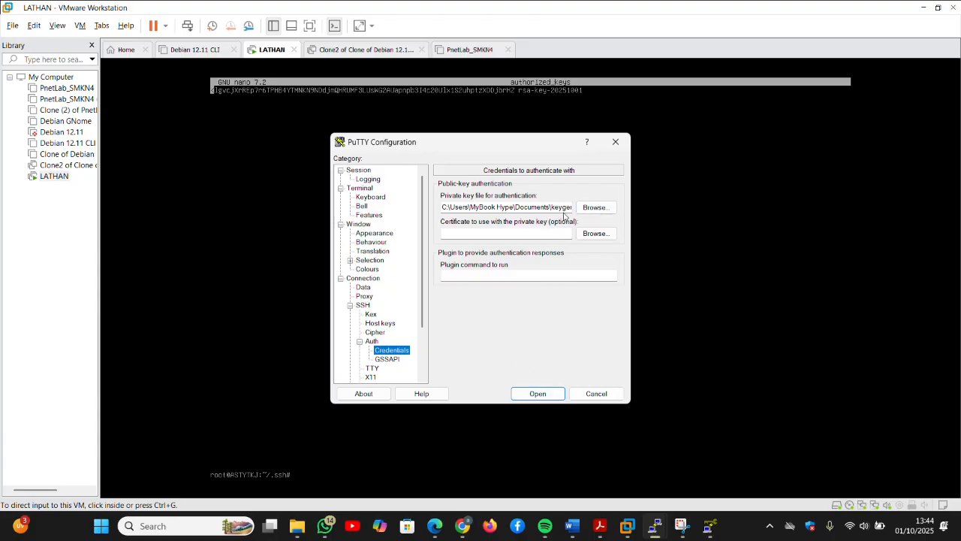
{"action": "left_click", "coordinate": [361, 170]}
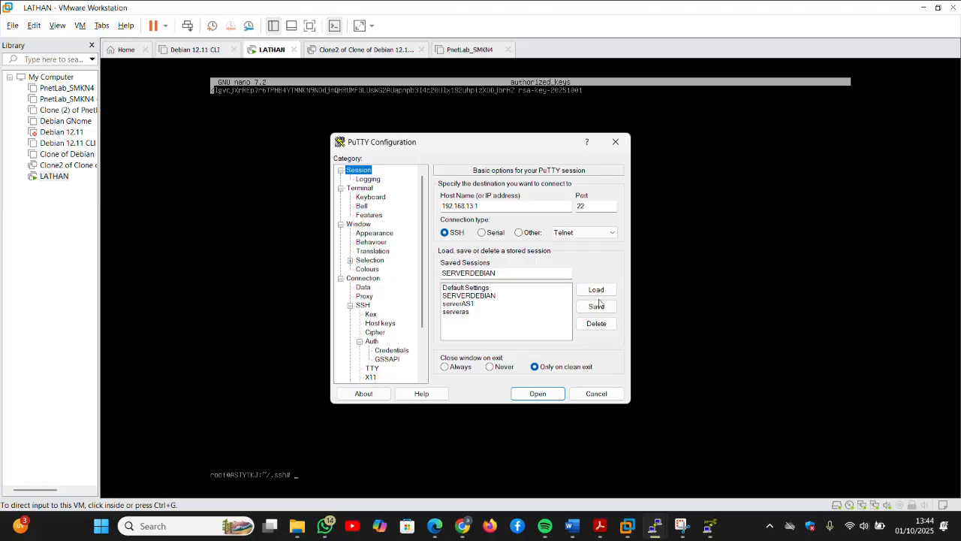
{"action": "left_click", "coordinate": [517, 299]}
{"action": "left_click", "coordinate": [595, 290]}
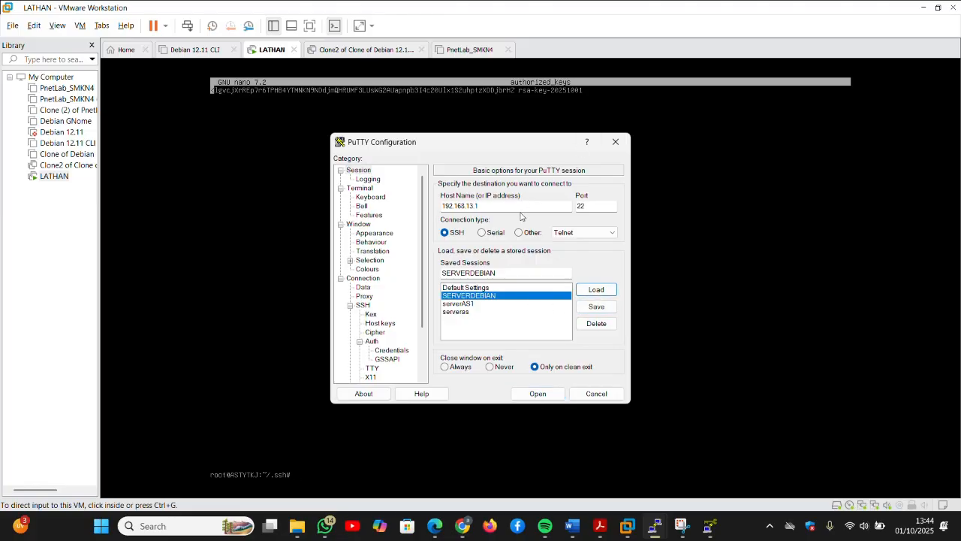
{"action": "left_click", "coordinate": [617, 142]}
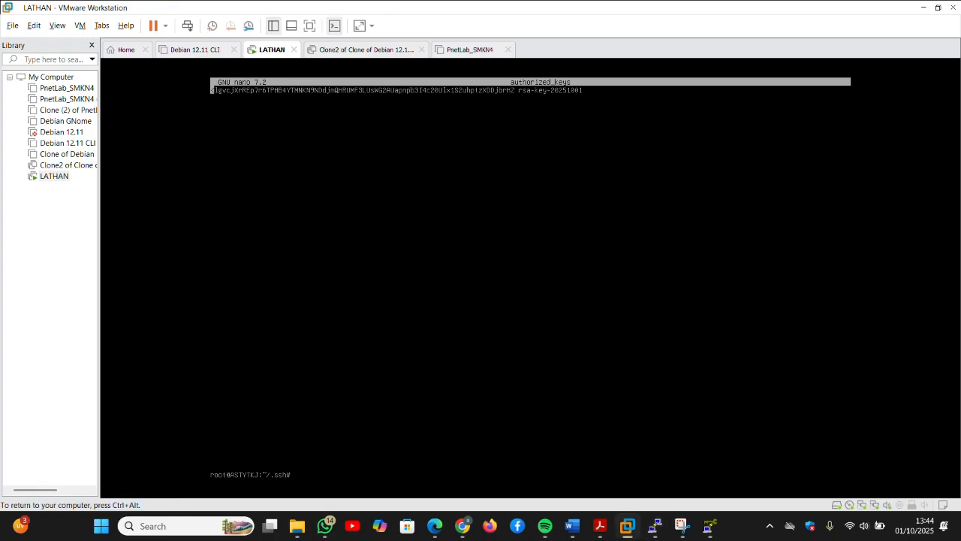
Step: Dismiss the connection-closed error, close the dead 192.168.13.1 window, and show the desktop
{"action": "key", "text": "ctrl+alt"}
{"action": "mouse_move", "coordinate": [655, 526]}
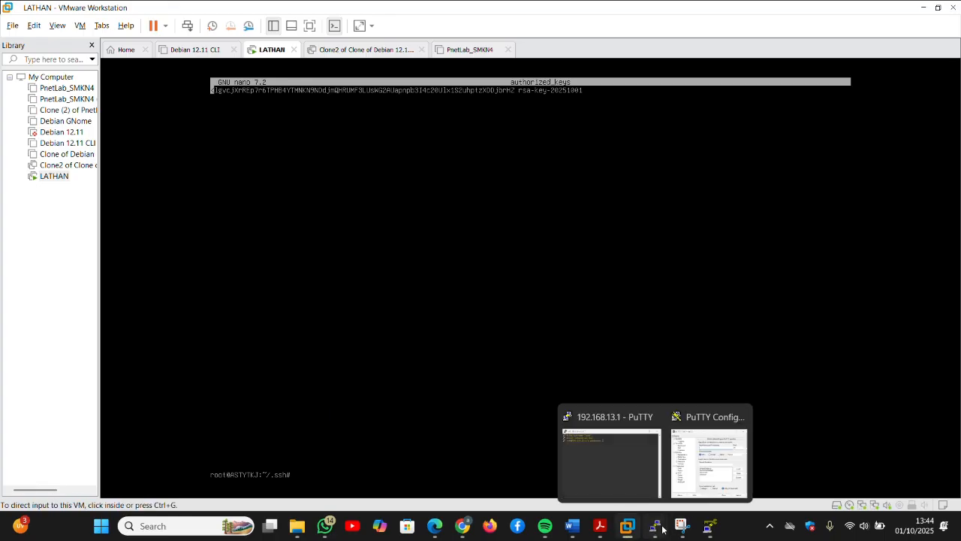
{"action": "left_click", "coordinate": [658, 416]}
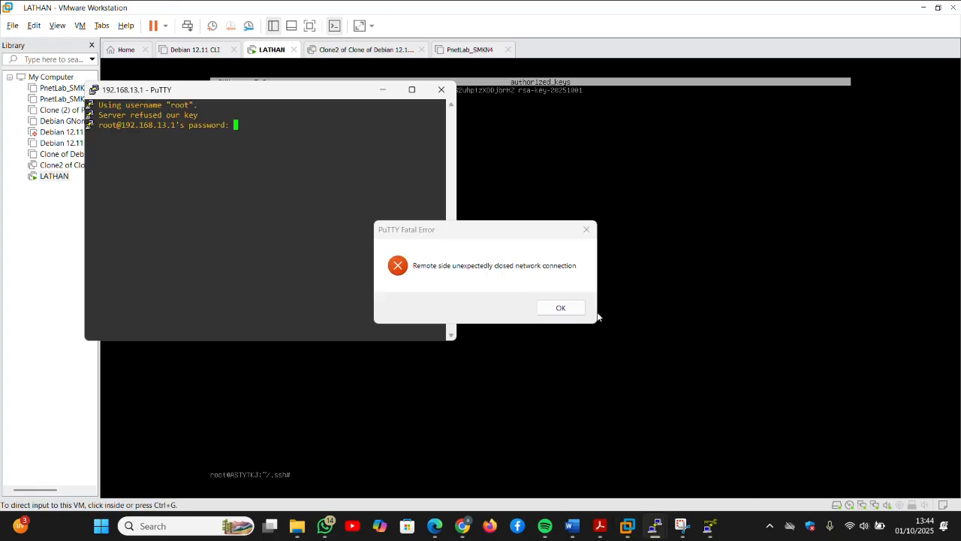
{"action": "left_click", "coordinate": [587, 229]}
{"action": "left_click", "coordinate": [449, 94]}
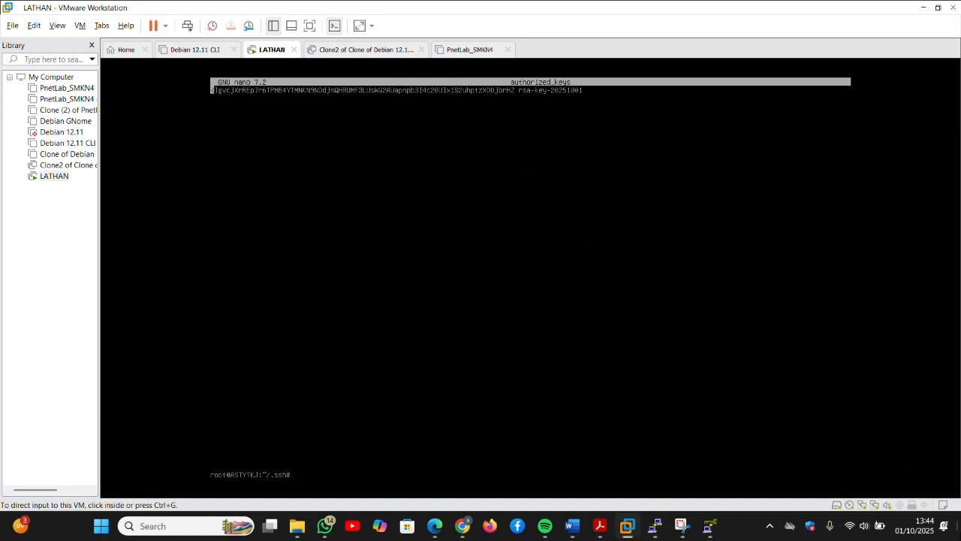
{"action": "key", "text": "super+d"}
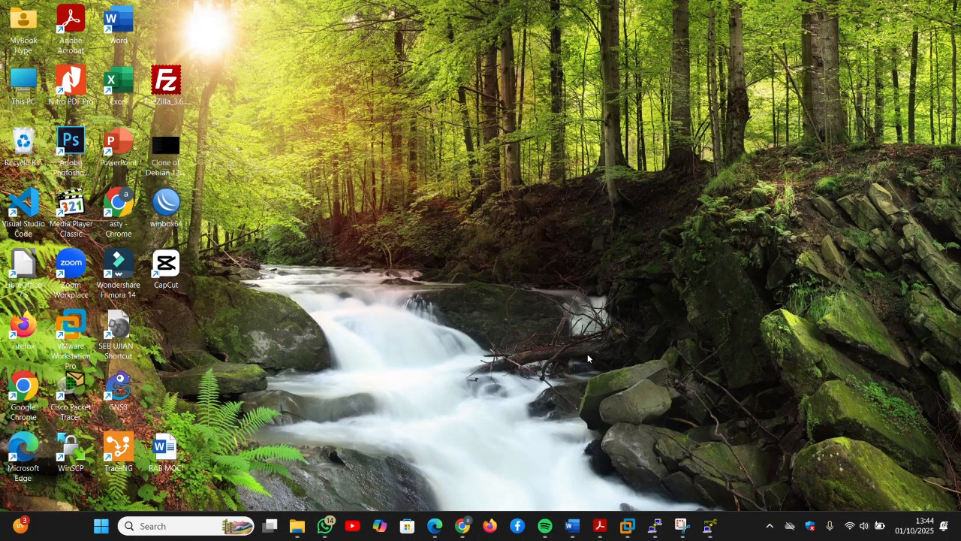
Step: Launch PuTTY, load the SERVERDEBIAN session for 192.168.13.1, and open the SSH connection
{"action": "left_click", "coordinate": [187, 526]}
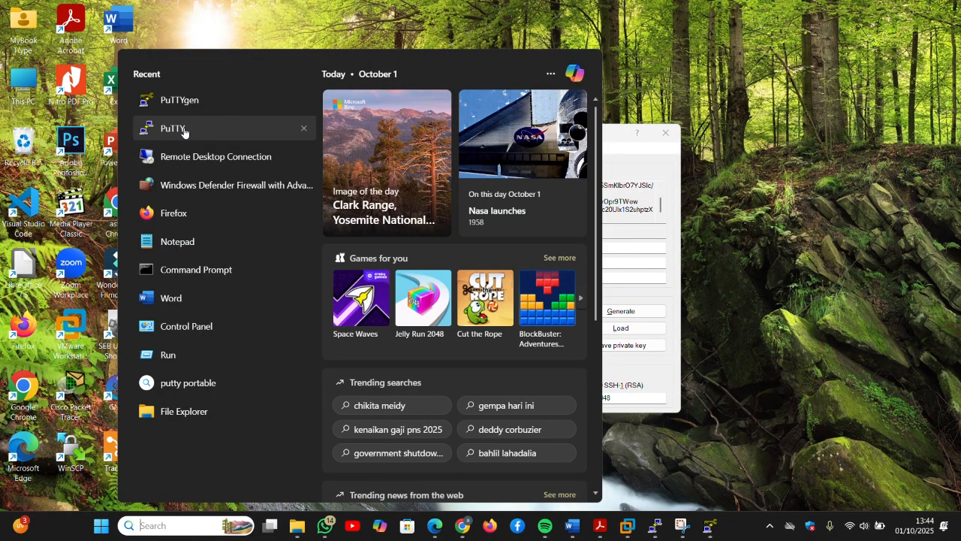
{"action": "left_click", "coordinate": [185, 129]}
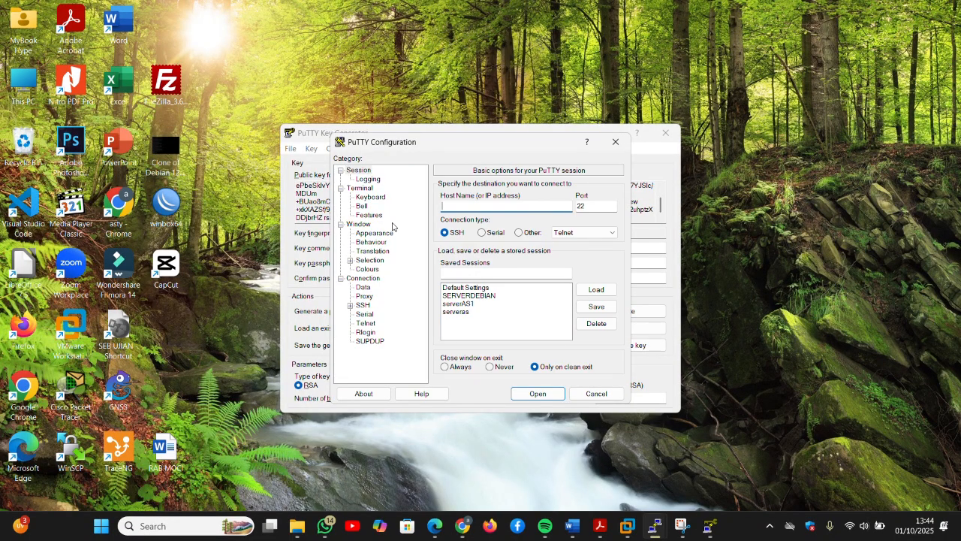
{"action": "left_click", "coordinate": [467, 295]}
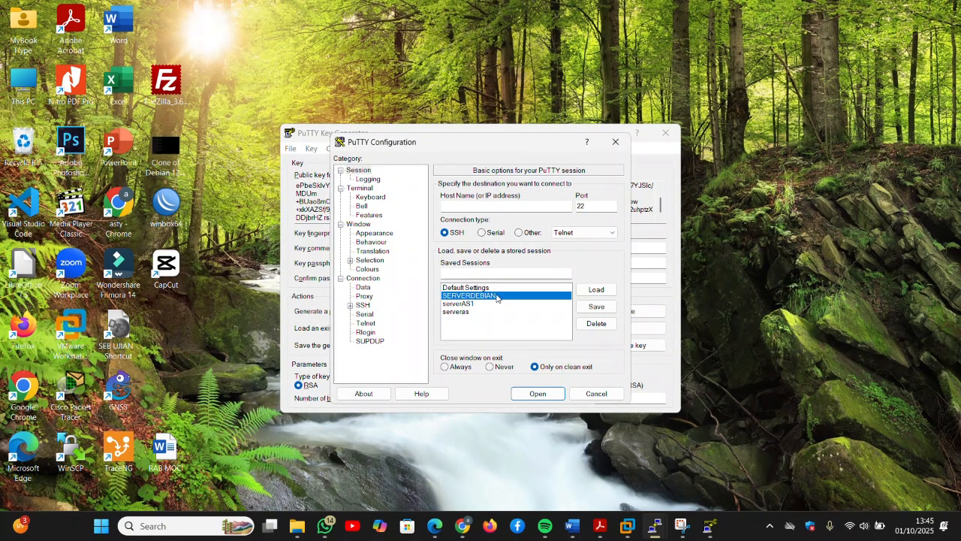
{"action": "left_click", "coordinate": [596, 289]}
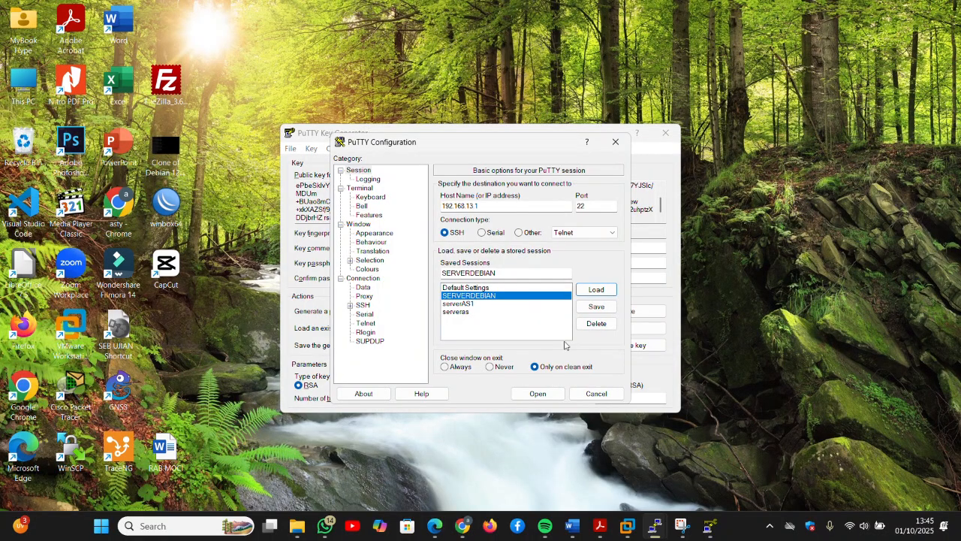
{"action": "left_click", "coordinate": [535, 392]}
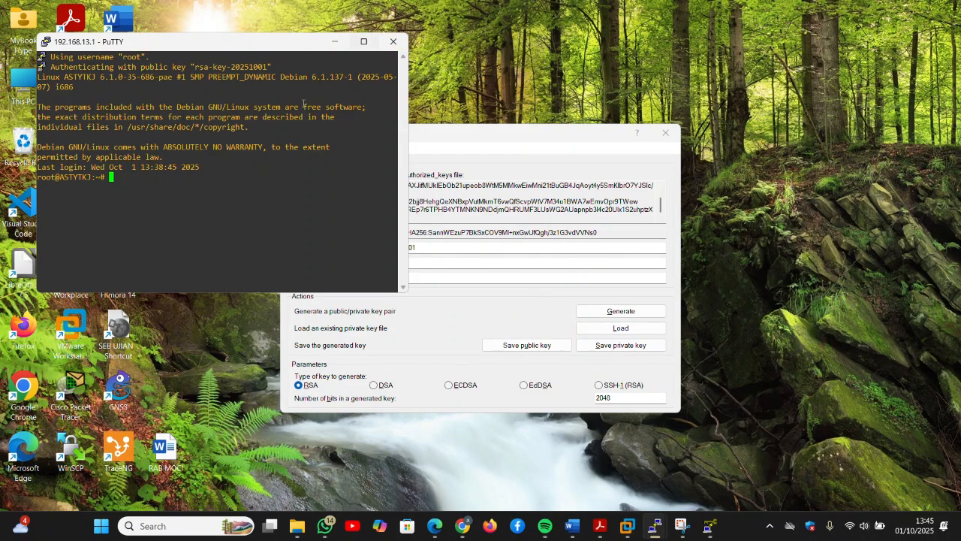
Step: Maximize the terminal and ping 192.168.13.2 and 8.8.8.8, stopping each with Ctrl+C
{"action": "left_click", "coordinate": [364, 41]}
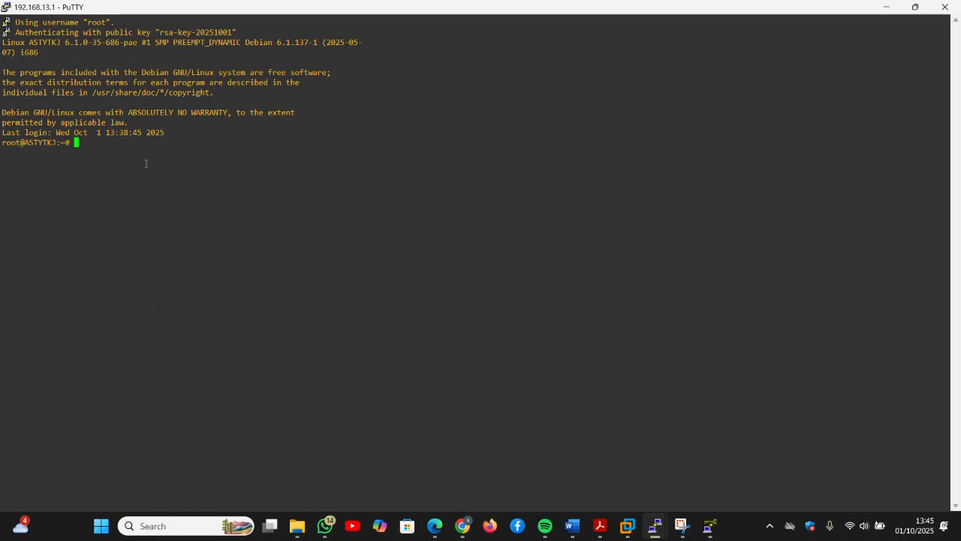
{"action": "type", "text": "b"}
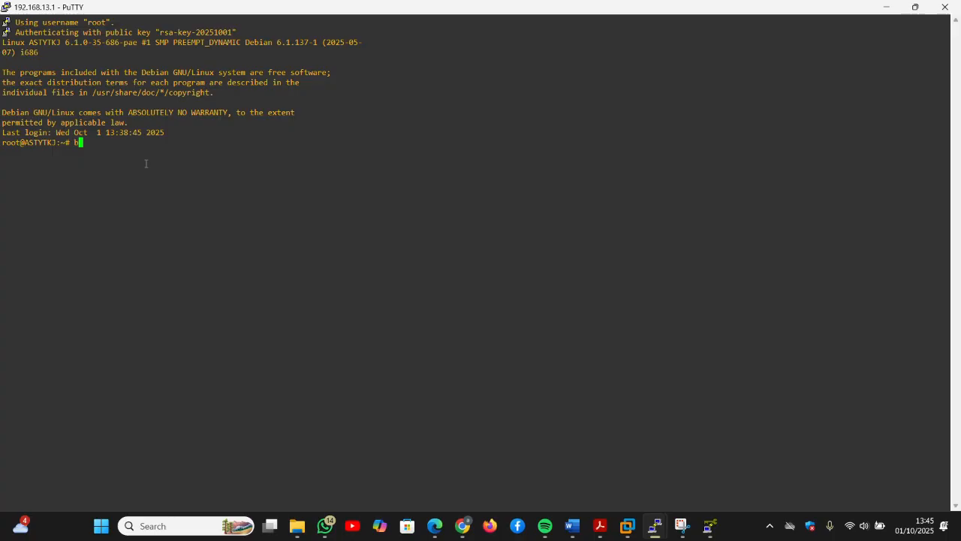
{"action": "type", "text": "ebfbefi"}
{"action": "key", "text": "BackSpace"}
{"action": "key", "text": "BackSpace"}
{"action": "key", "text": "BackSpace"}
{"action": "key", "text": "BackSpace"}
{"action": "key", "text": "BackSpace"}
{"action": "key", "text": "BackSpace"}
{"action": "key", "text": "BackSpace"}
{"action": "key", "text": "BackSpace"}
{"action": "type", "text": "ping 192.168.13.2"}
{"action": "key", "text": "Return"}
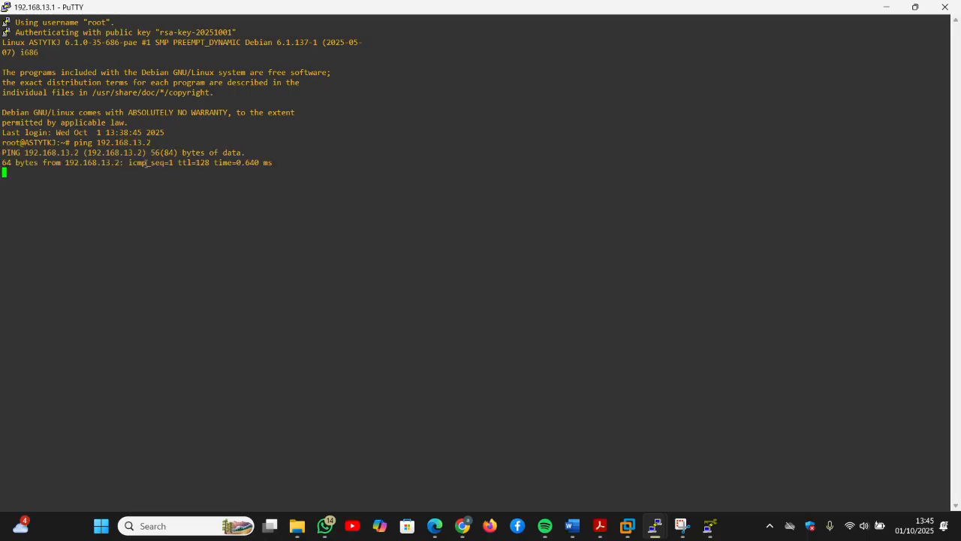
{"action": "key", "text": "ctrl+c"}
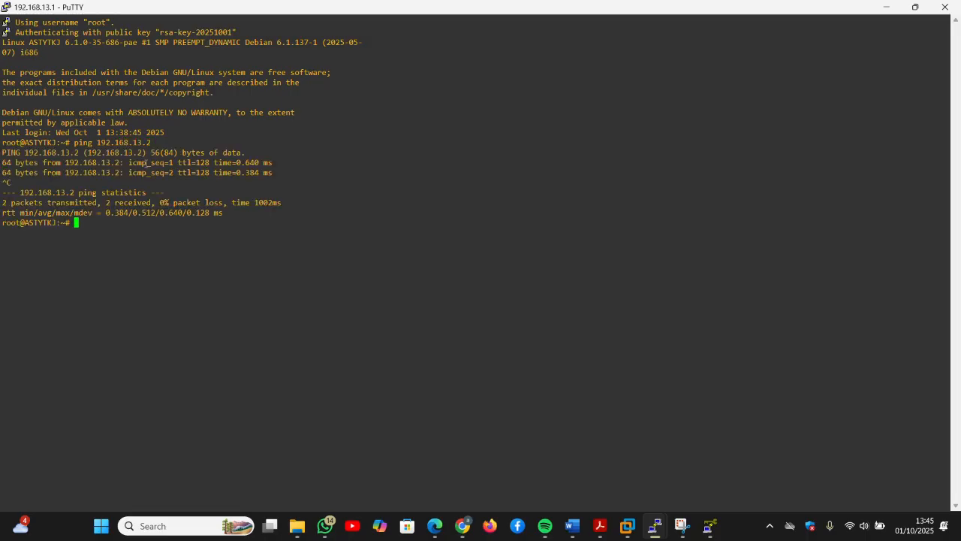
{"action": "type", "text": "ping 8.8.8"}
{"action": "key", "text": "Return"}
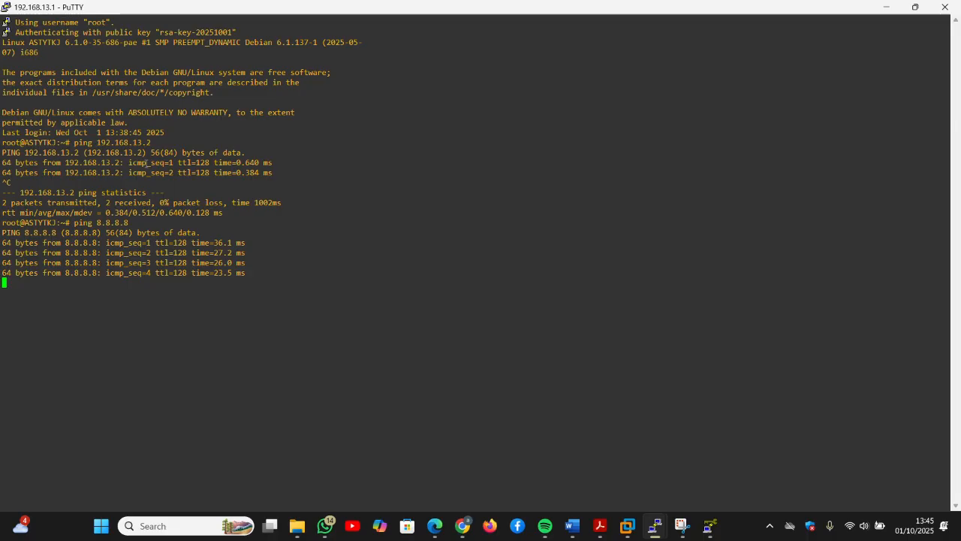
{"action": "key", "text": "ctrl+c"}
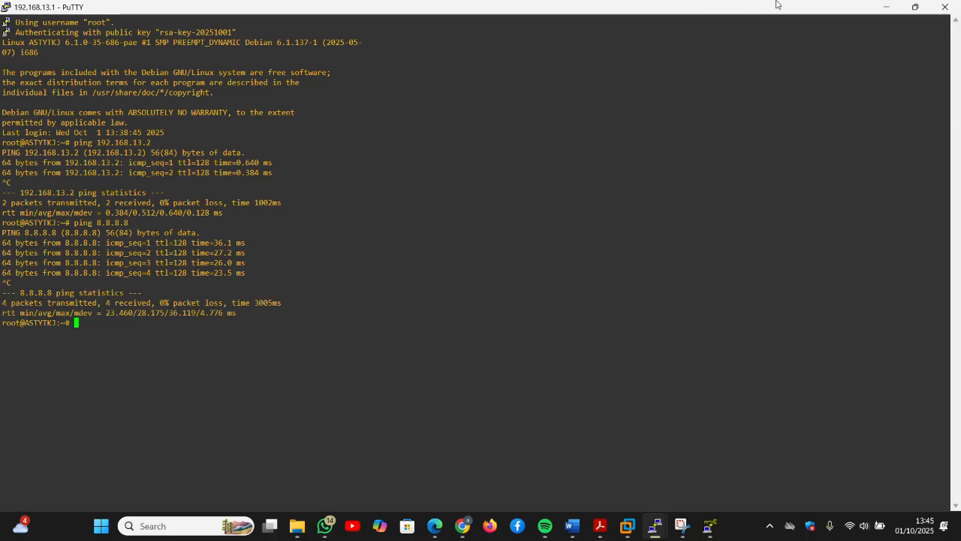
Step: Minimize the PuTTY terminal and close the Key Generator and Configuration windows
{"action": "left_click", "coordinate": [877, 8]}
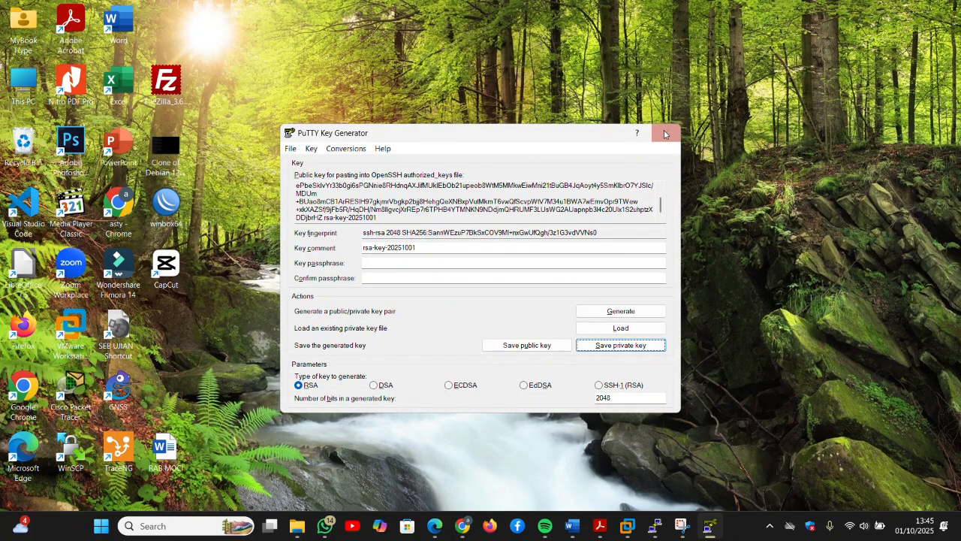
{"action": "left_click", "coordinate": [658, 136]}
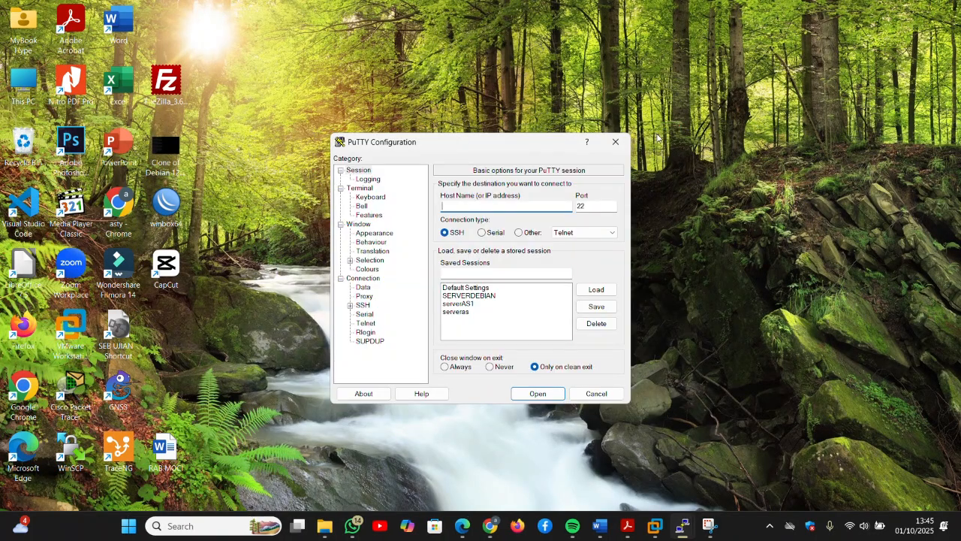
{"action": "left_click", "coordinate": [615, 141]}
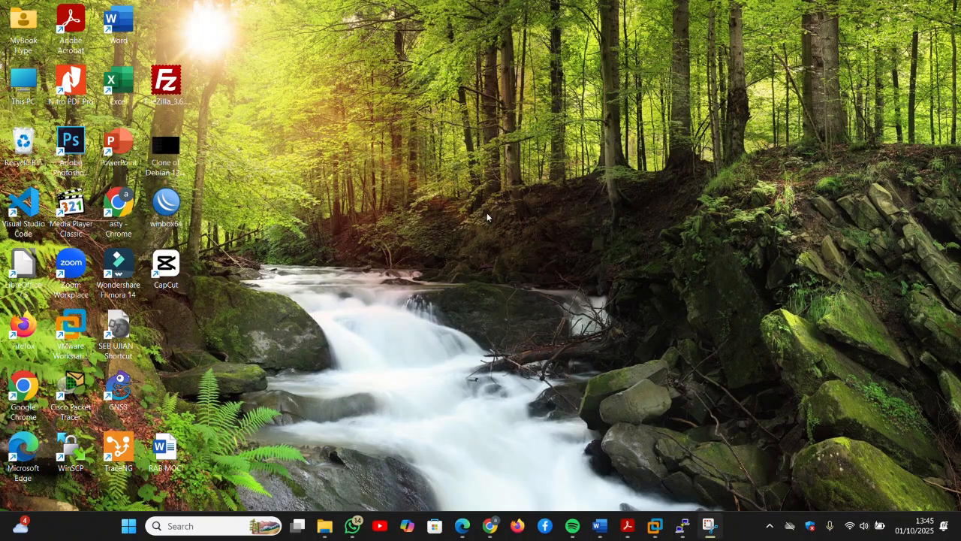